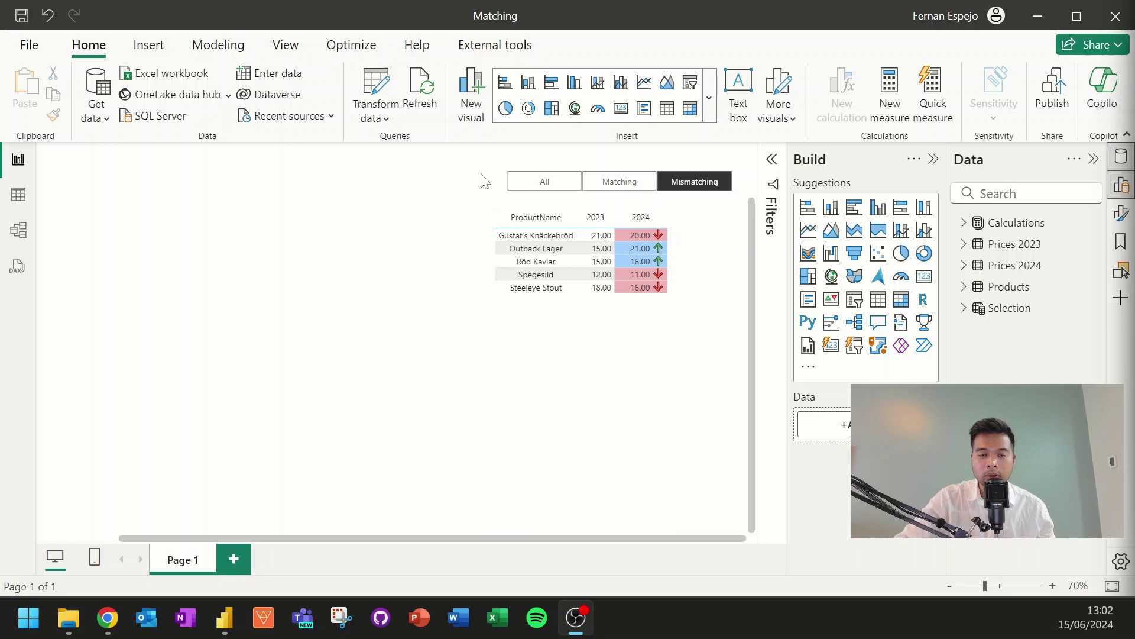
- Switch the slicer from Matching to All and scroll to the red and blue arrowed 2024 cells
click(627, 185)
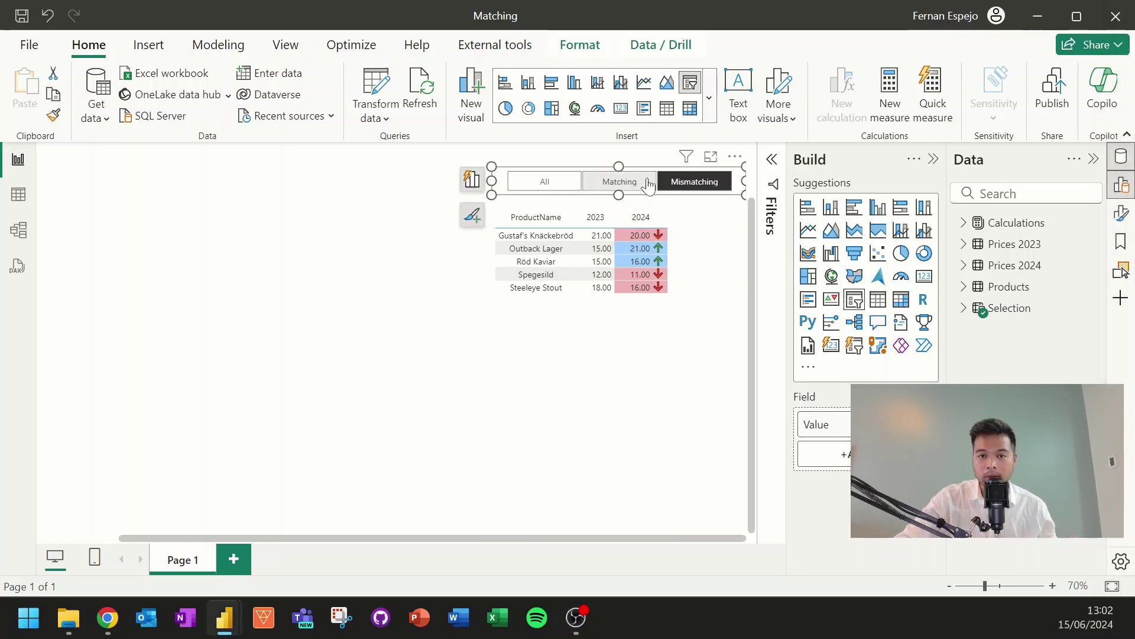
click(626, 185)
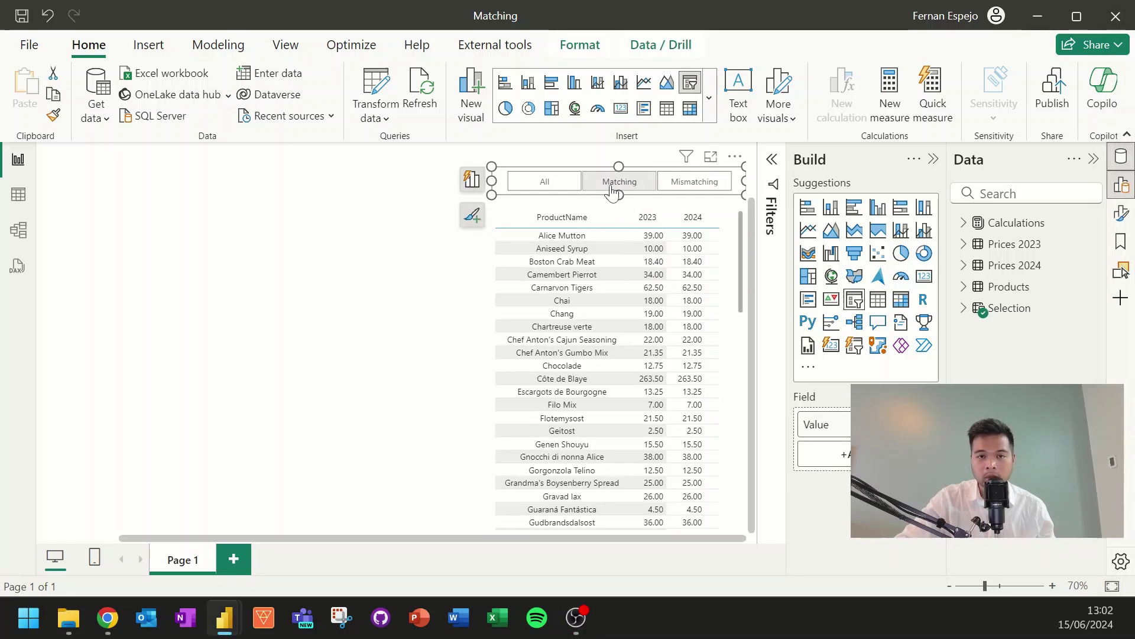
click(562, 187)
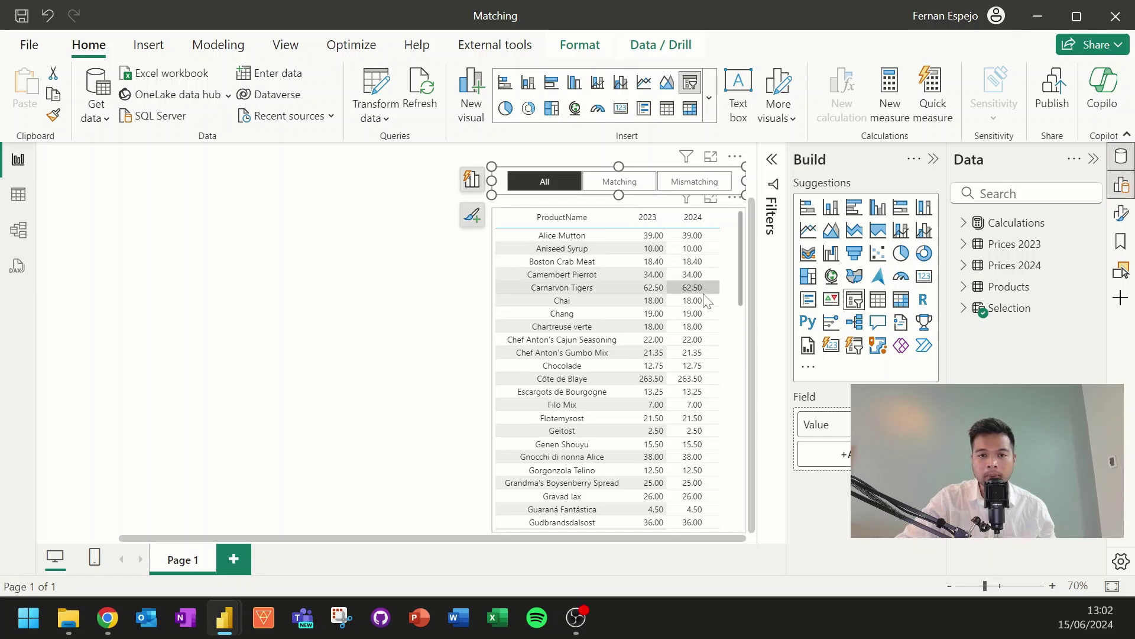
scroll(706, 299, down, 5)
scroll(705, 298, down, 6)
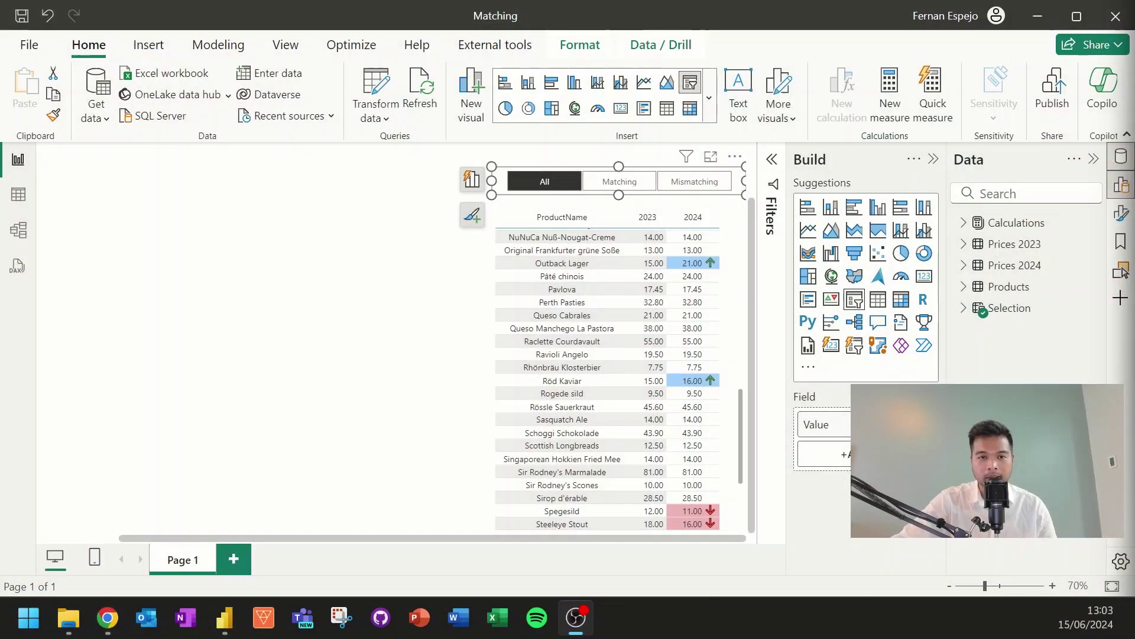
- Deselect the slicer by clicking an empty area of the report canvas
click(321, 256)
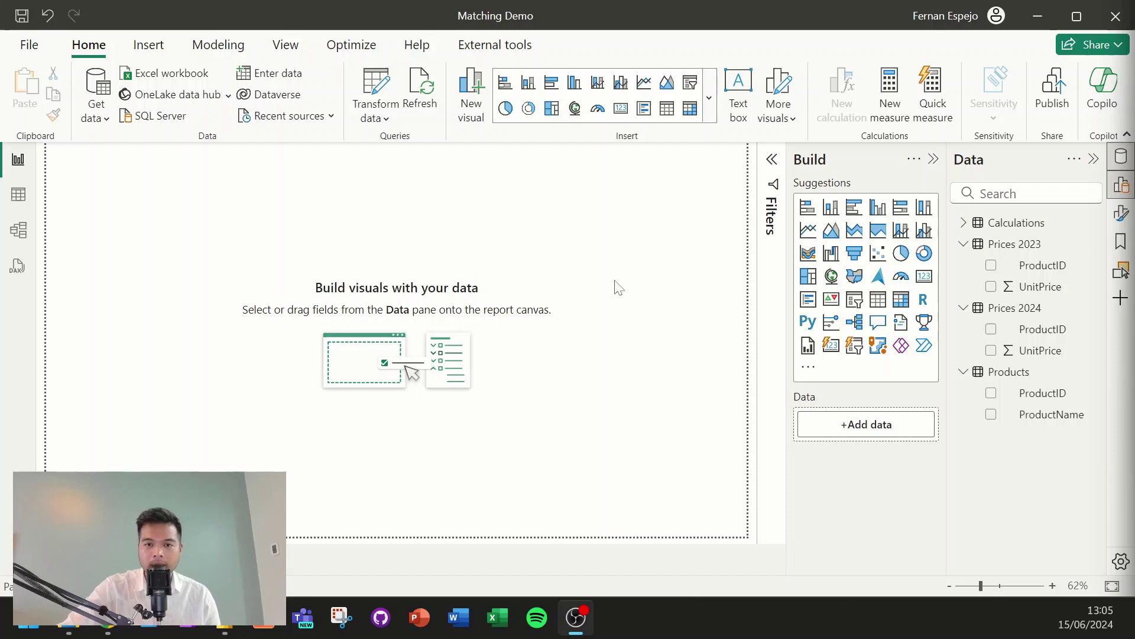
- Expand the Calculations table's fields and switch to Model view to see the table relationships
click(964, 224)
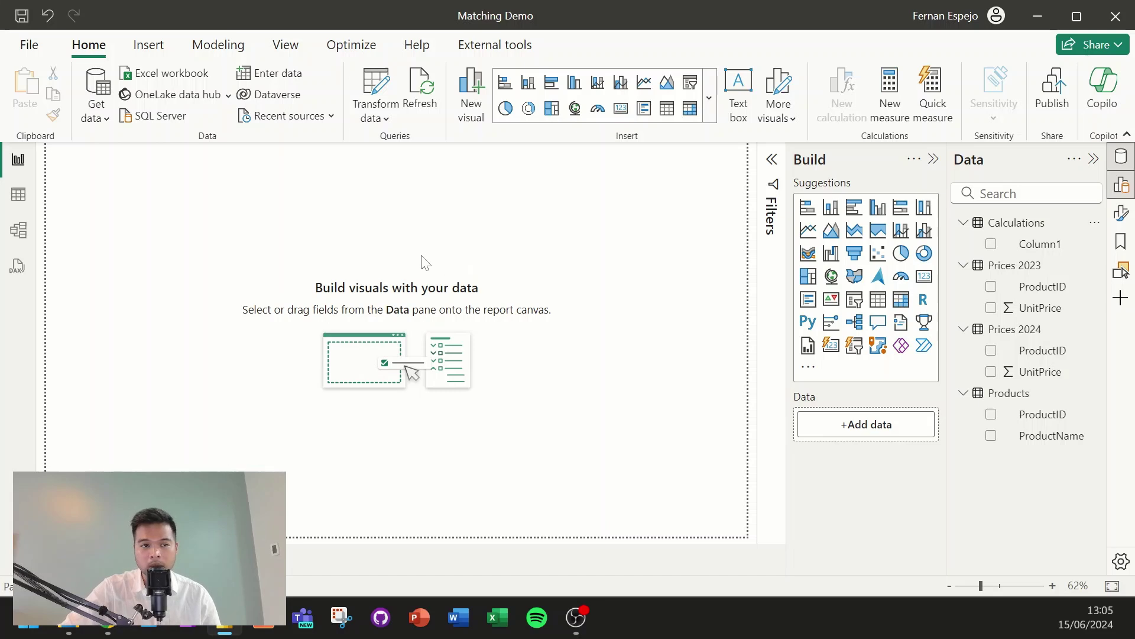
click(18, 232)
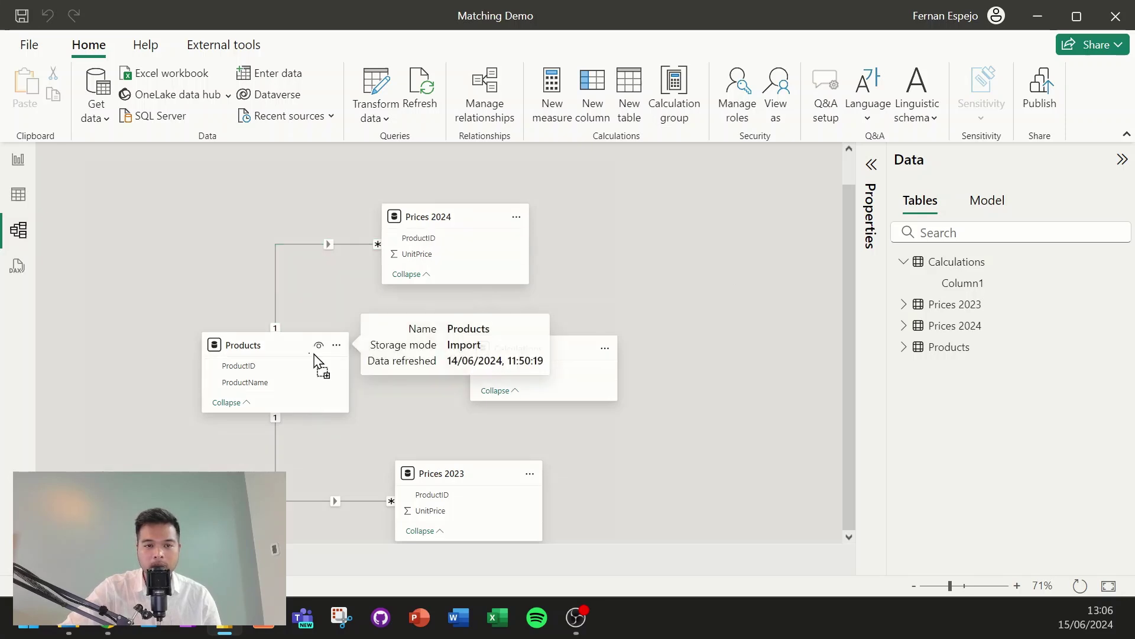
- Move the Products, Prices 2023 and Prices 2024 table cards to the right in the diagram
drag(317, 362, 377, 358)
drag(449, 472, 487, 476)
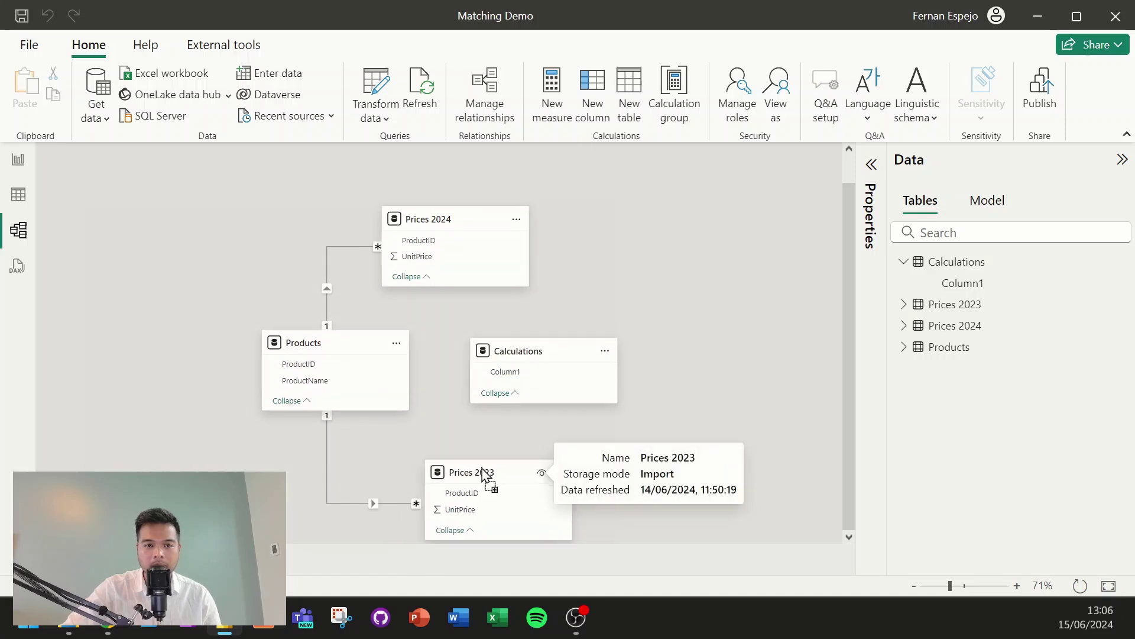
drag(449, 261, 545, 261)
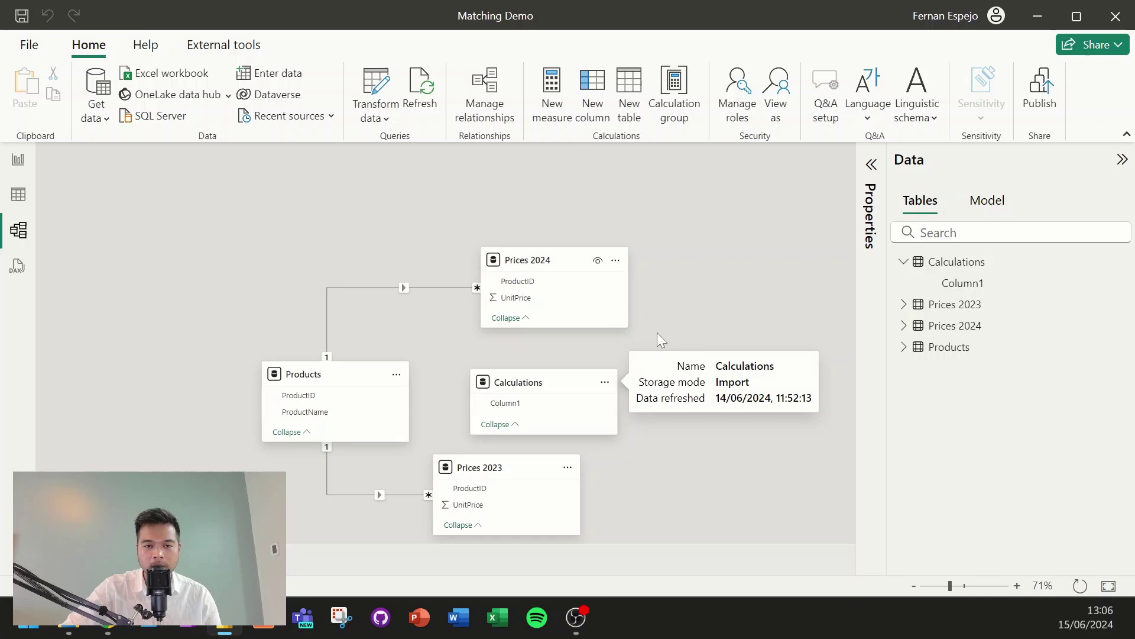
- Preview the Products, Prices 2024 and Prices 2023 rows in Table view, then return to Report view
click(19, 195)
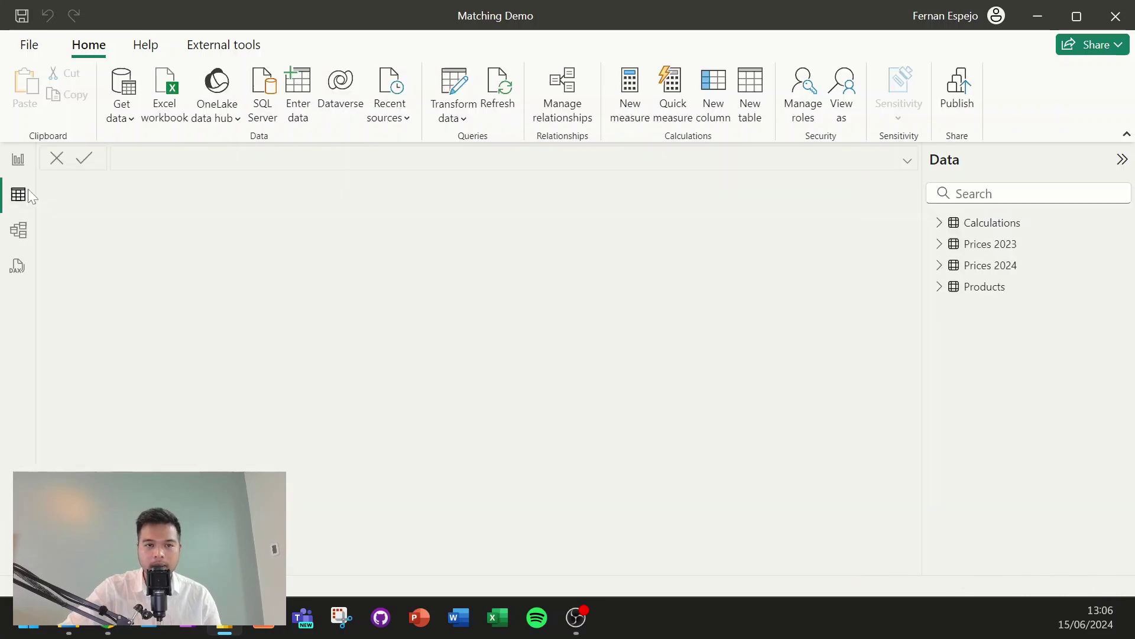
click(1004, 288)
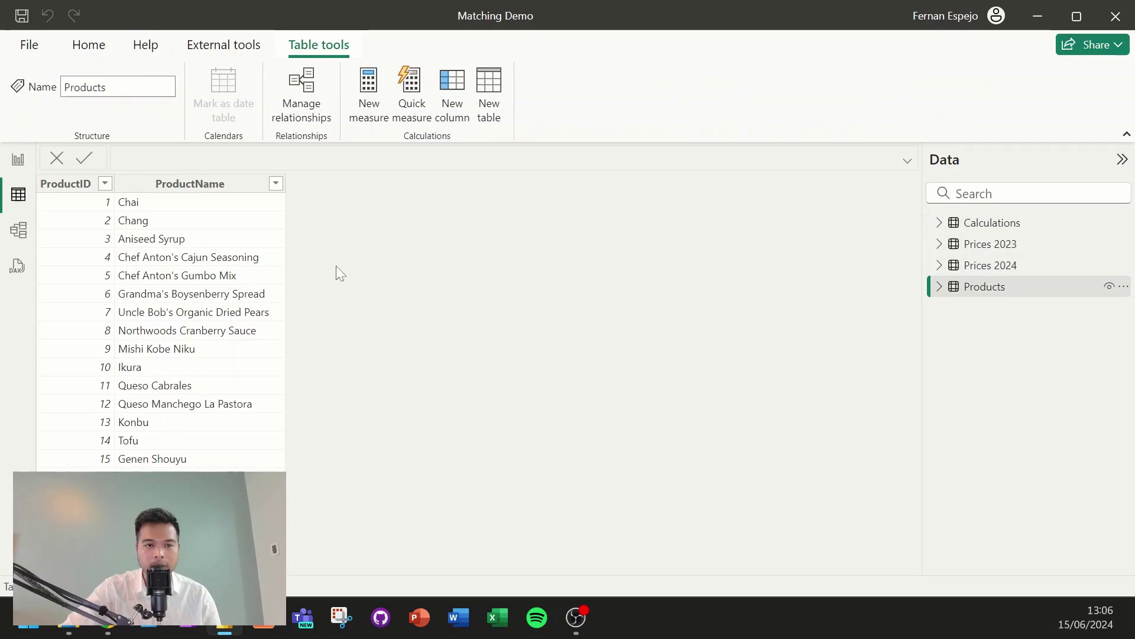
click(980, 269)
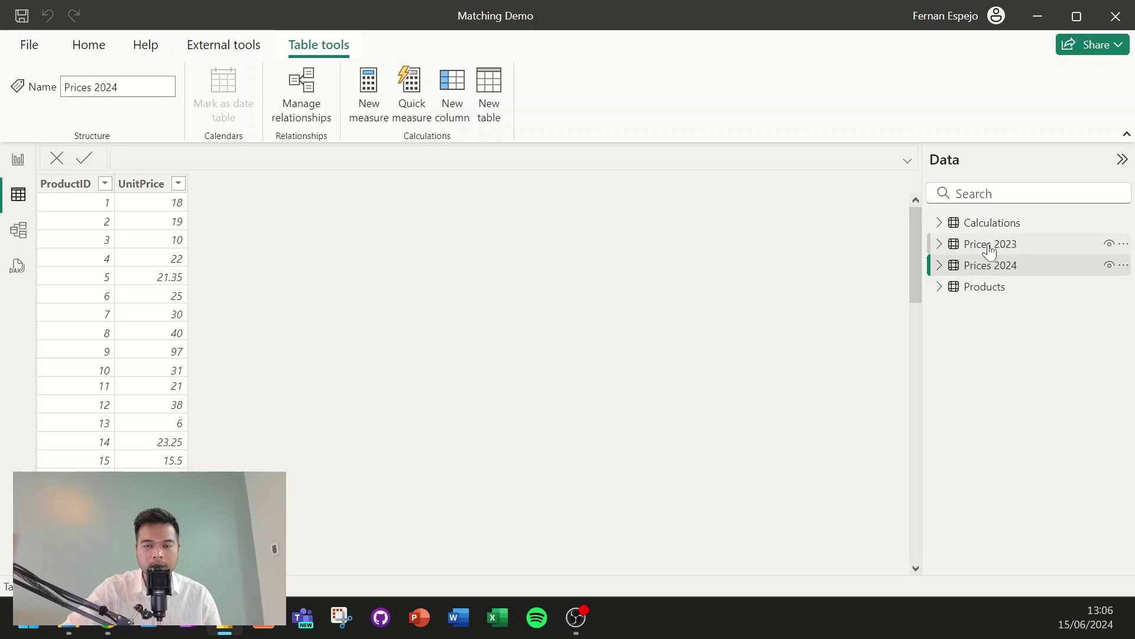
click(989, 247)
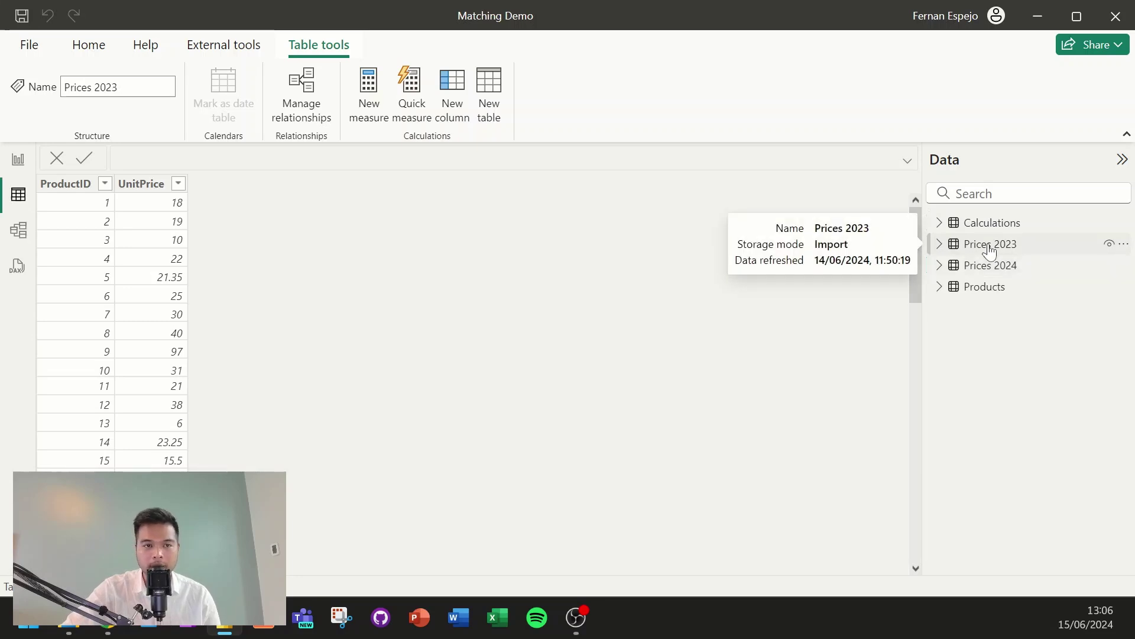
click(994, 267)
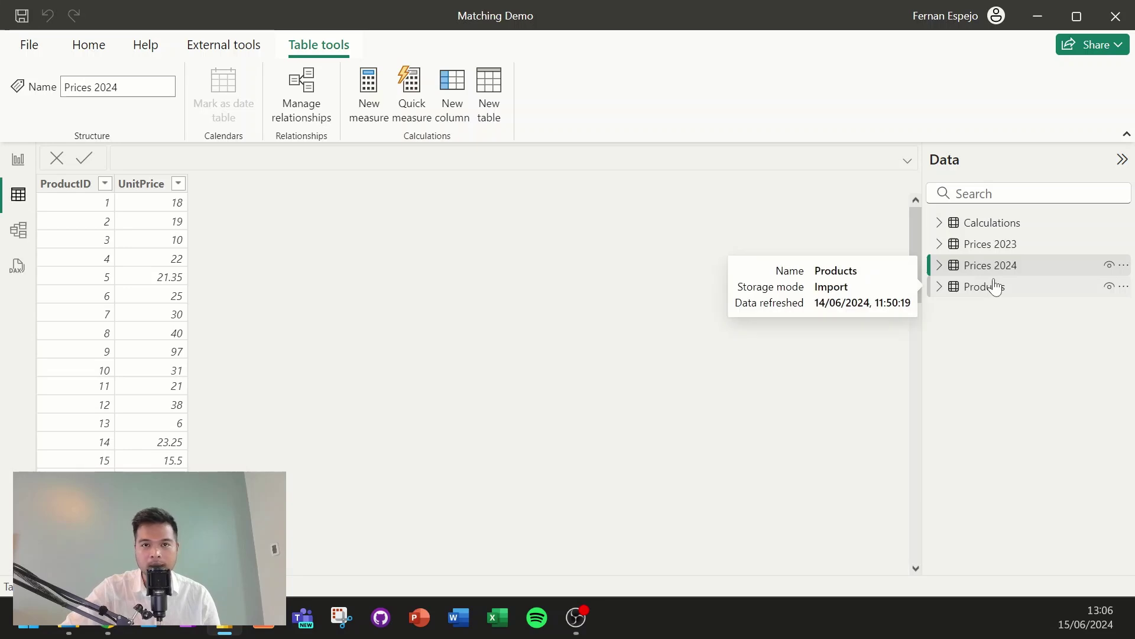
click(18, 159)
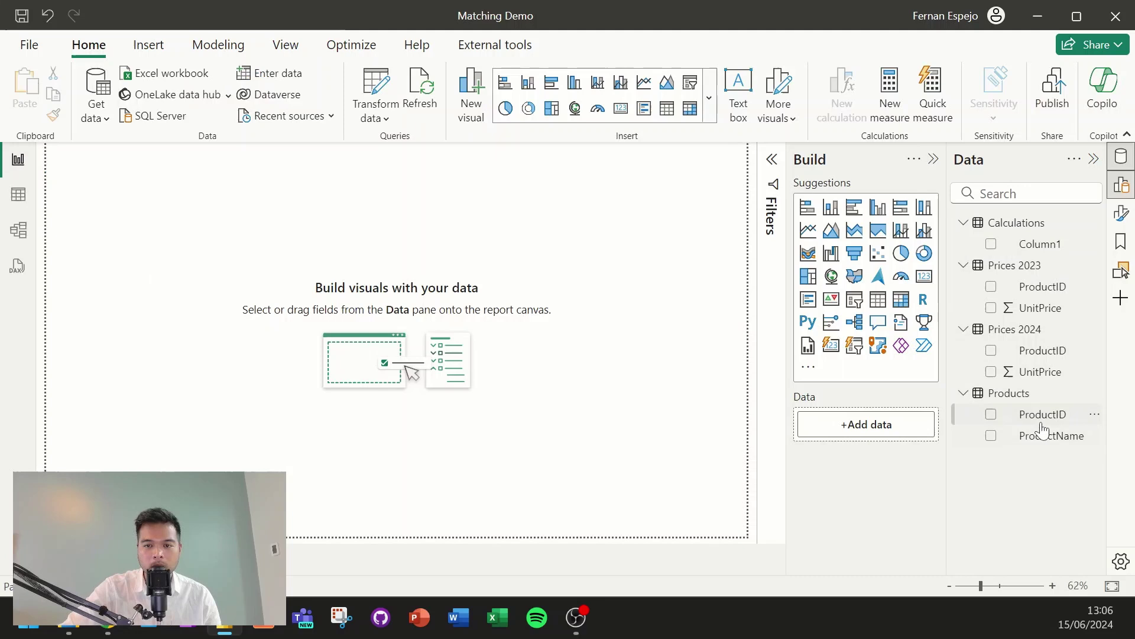
- Create a table visual of ProductName with the Prices 2023 and Prices 2024 UnitPrice fields
drag(1041, 438, 606, 283)
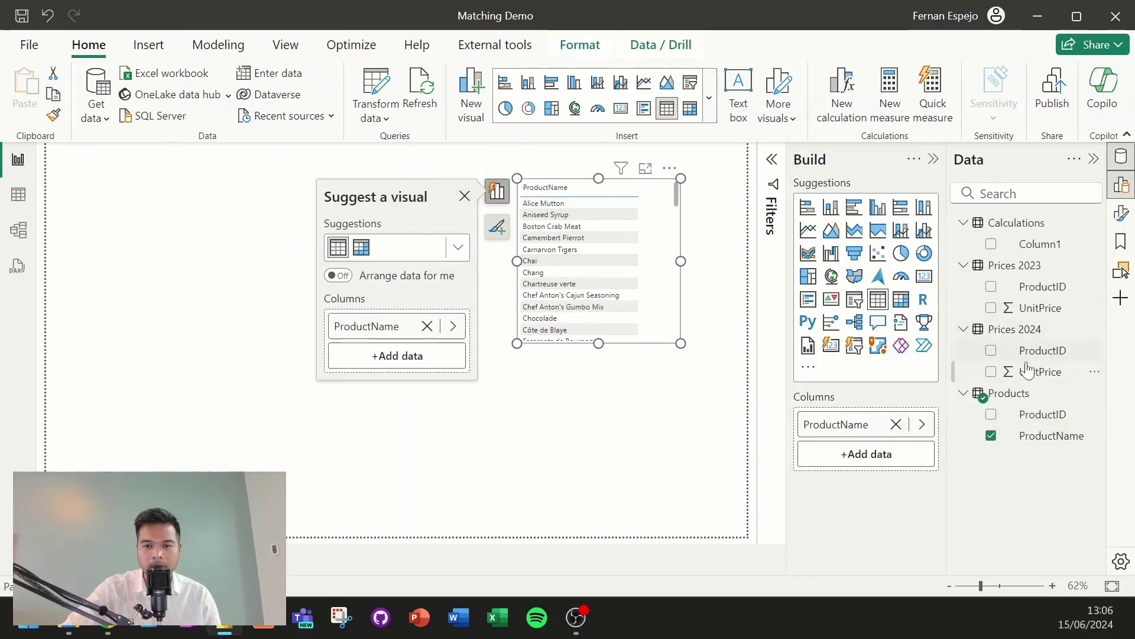
click(991, 308)
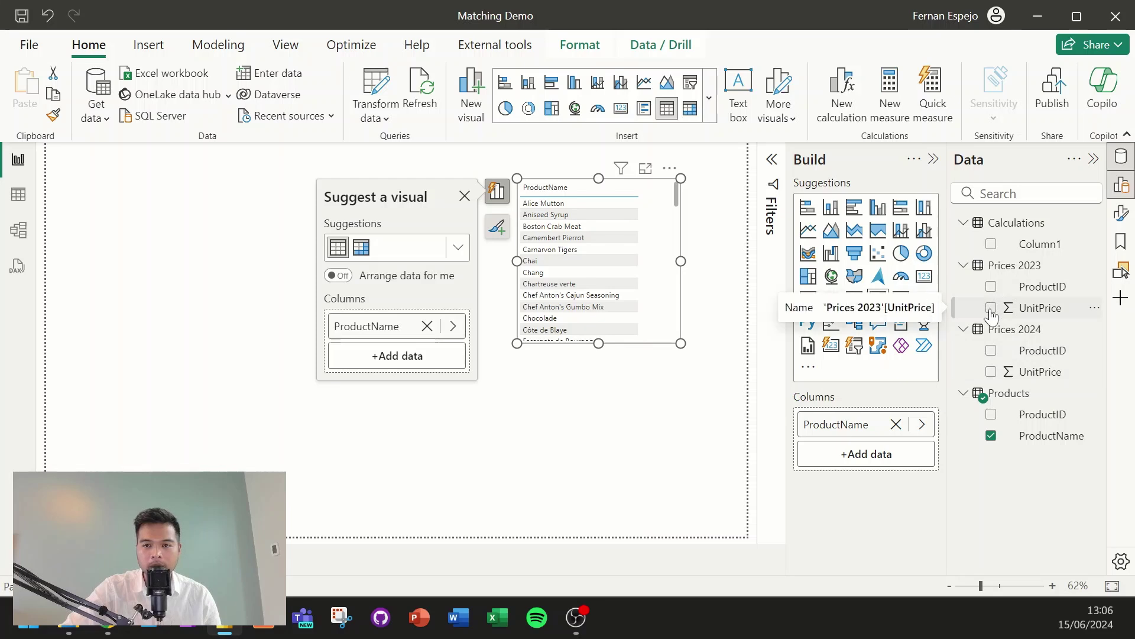
click(991, 372)
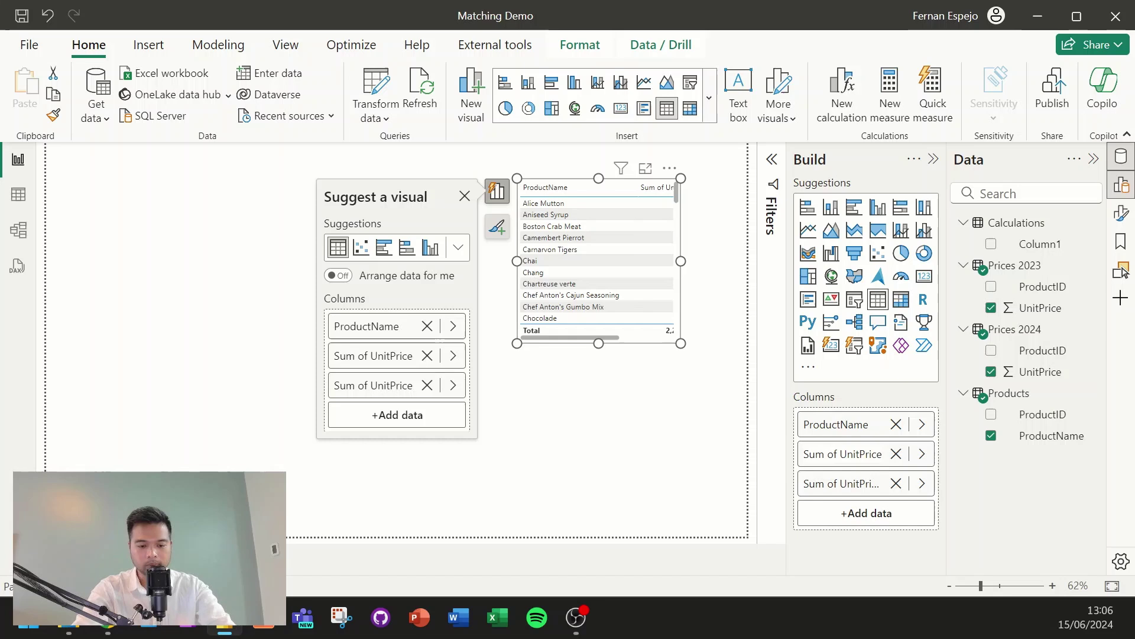
- Rename the two UnitPrice columns to 2023 and 2024
double_click(854, 454)
text(2023)
key(Return)
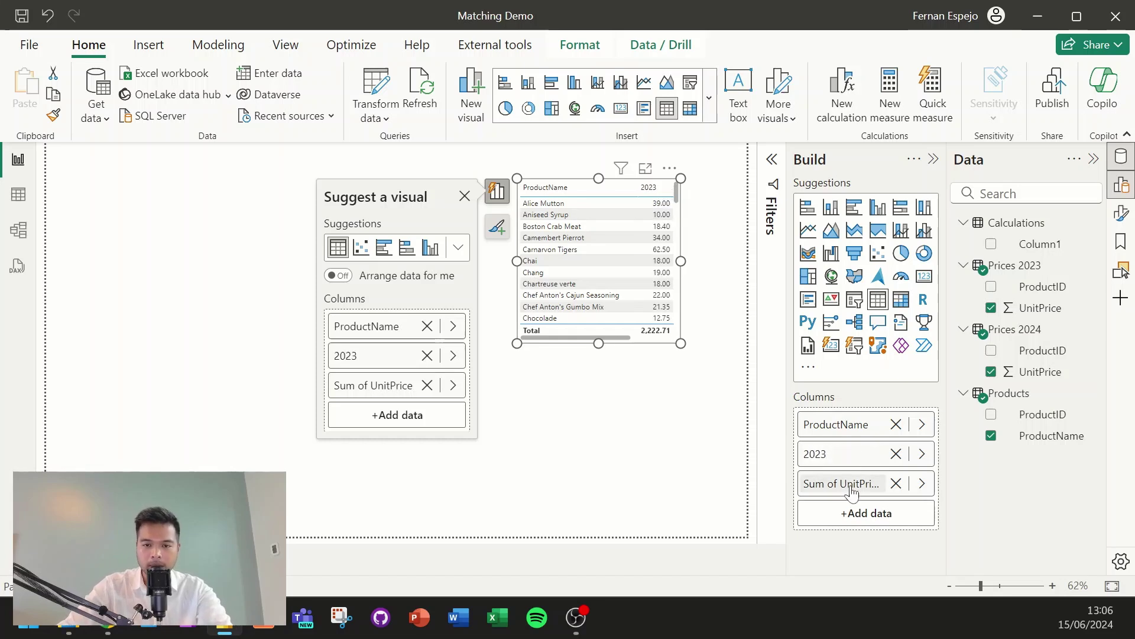
double_click(882, 483)
key(ctrl+a)
text(2024)
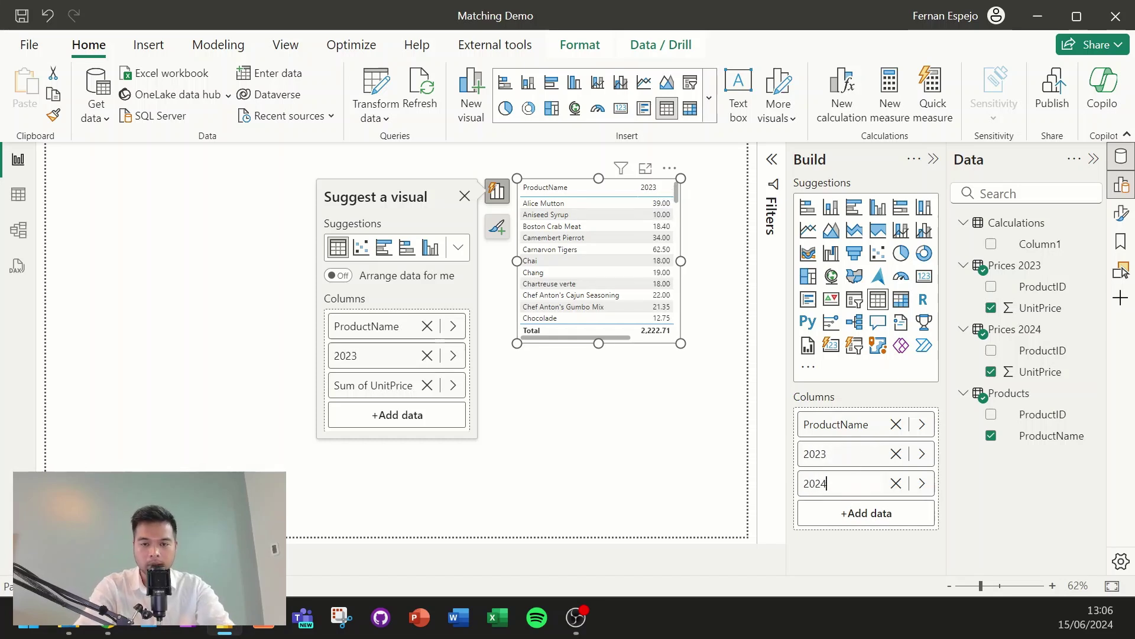
key(Return)
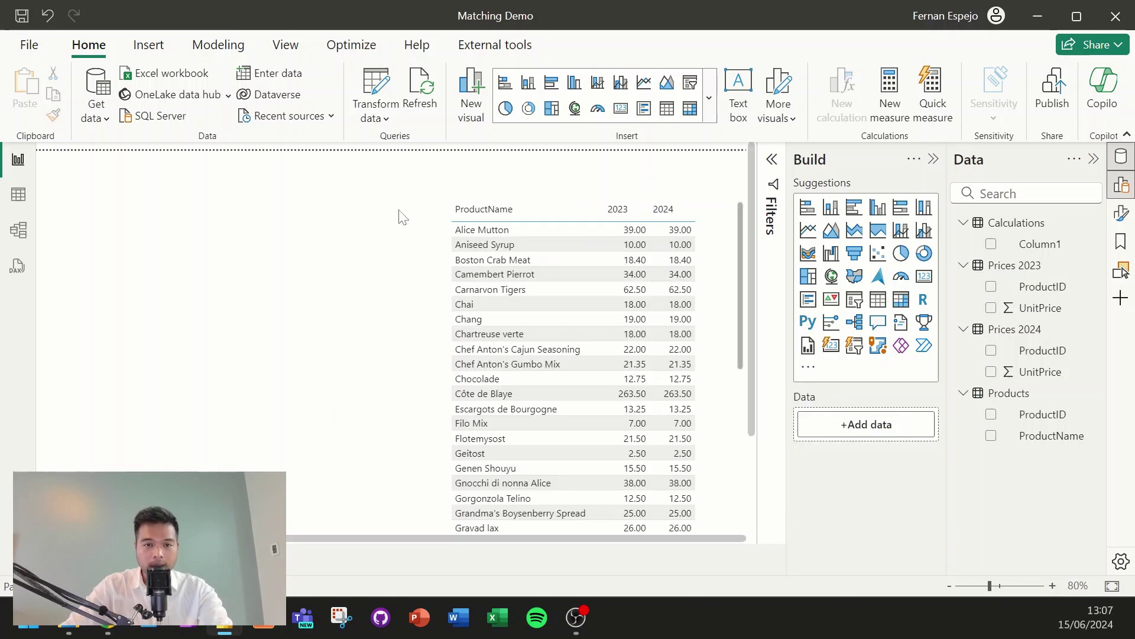
scroll(658, 332, down, 9)
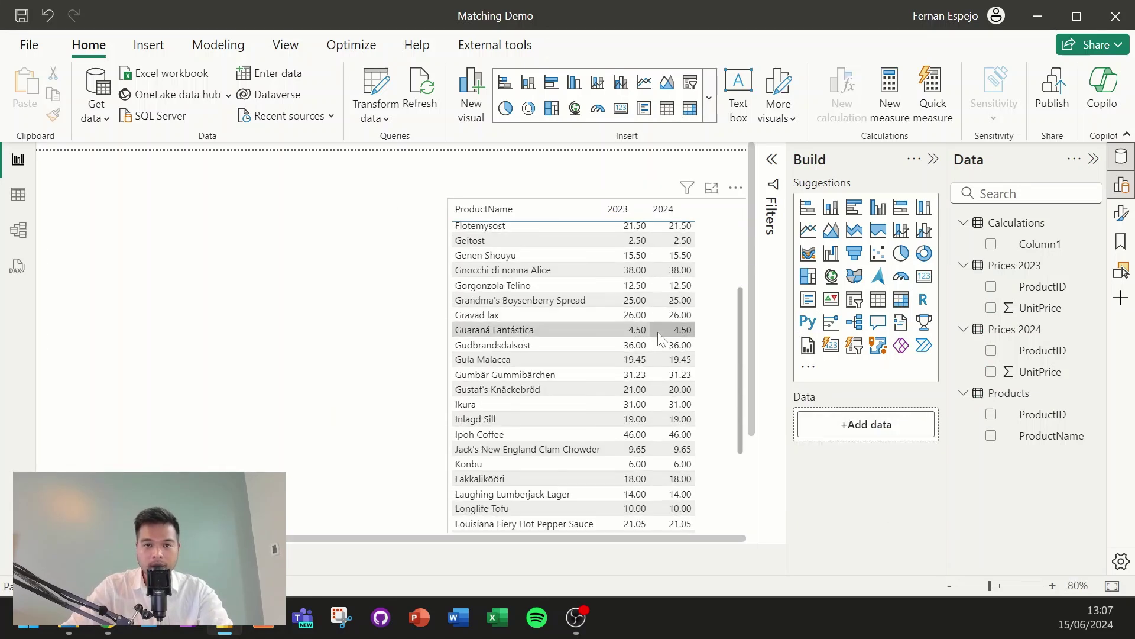
scroll(658, 336, down, 3)
scroll(659, 336, up, 12)
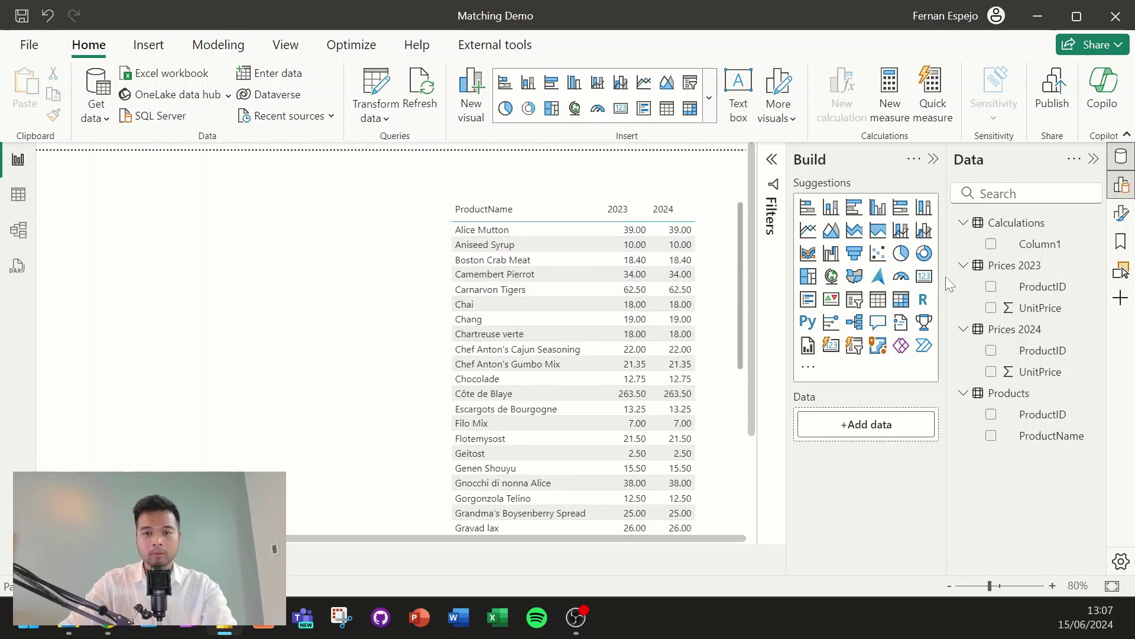
- Add a new measure to the Calculations table
right_click(1015, 229)
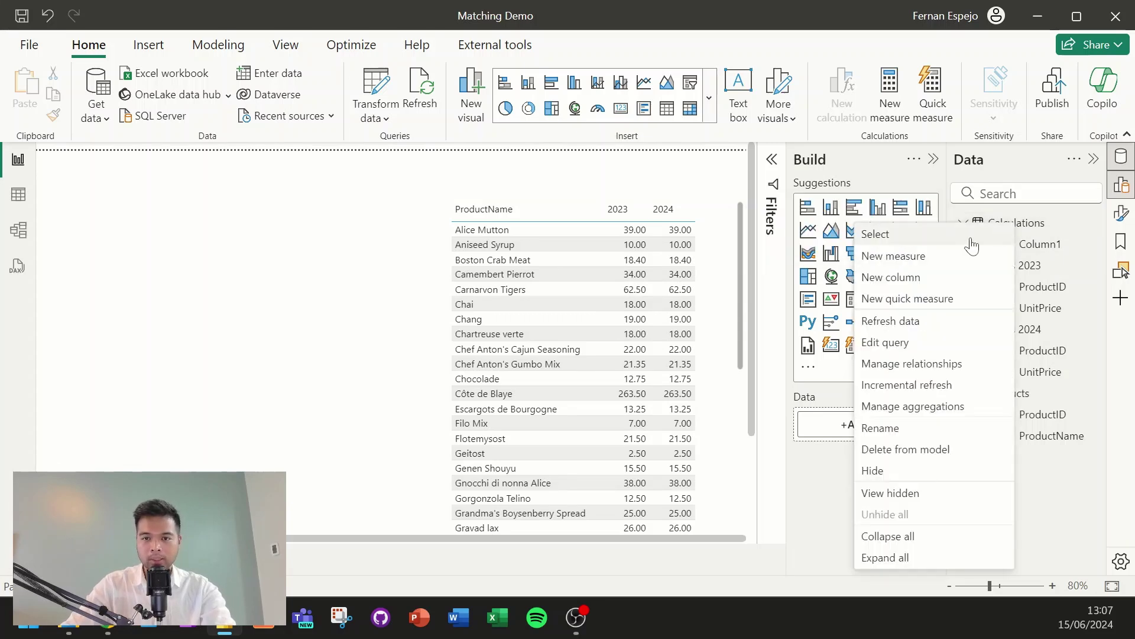
click(1035, 230)
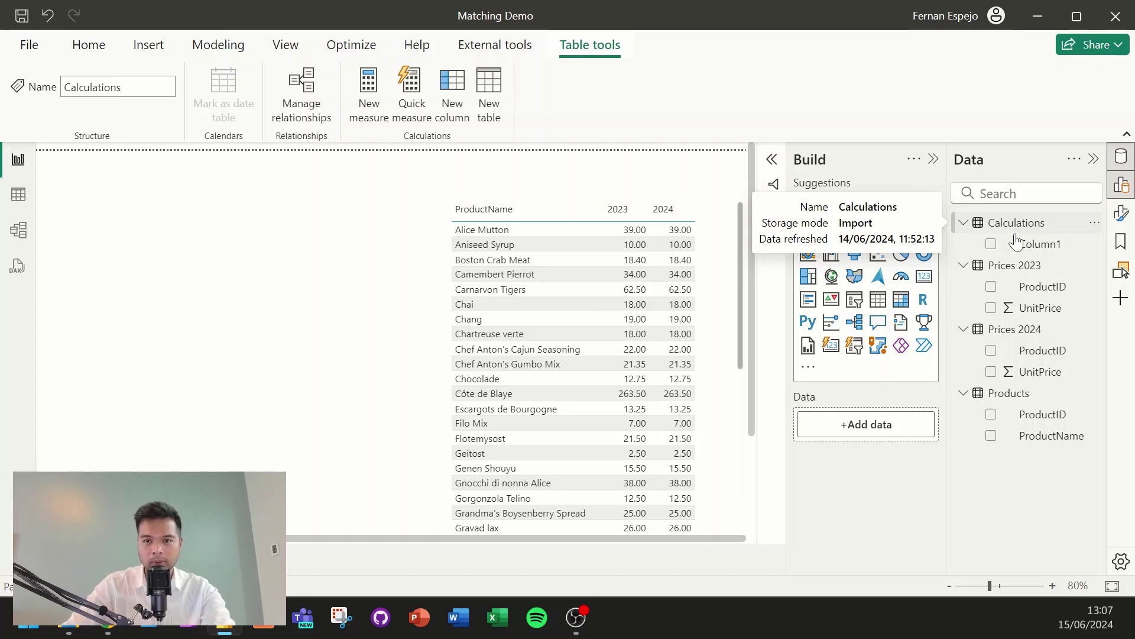
right_click(1020, 223)
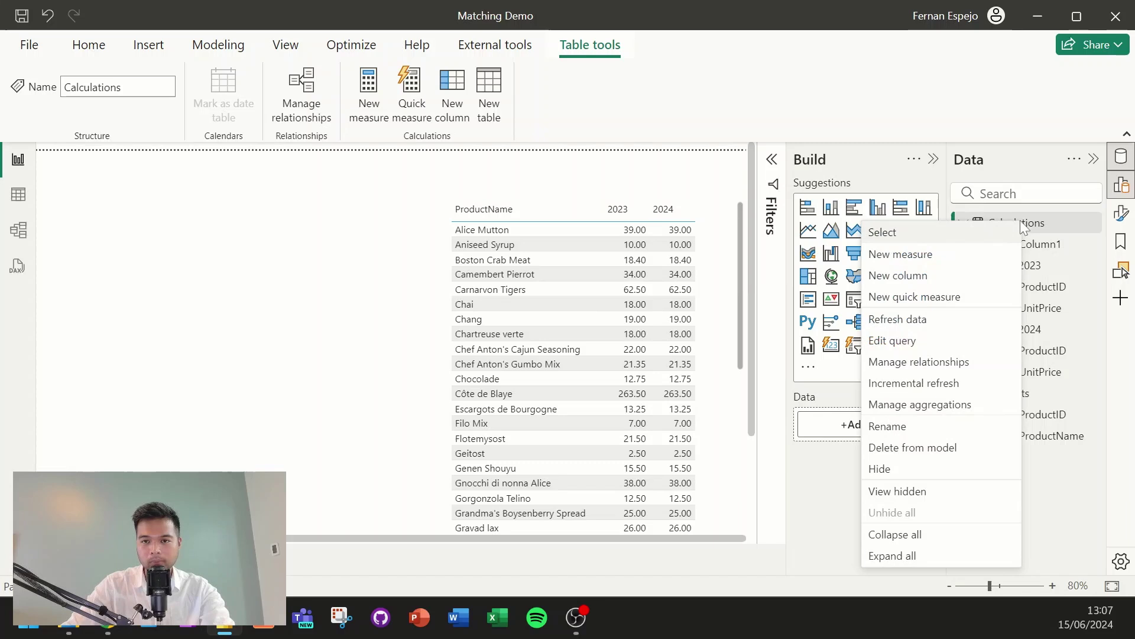
click(969, 252)
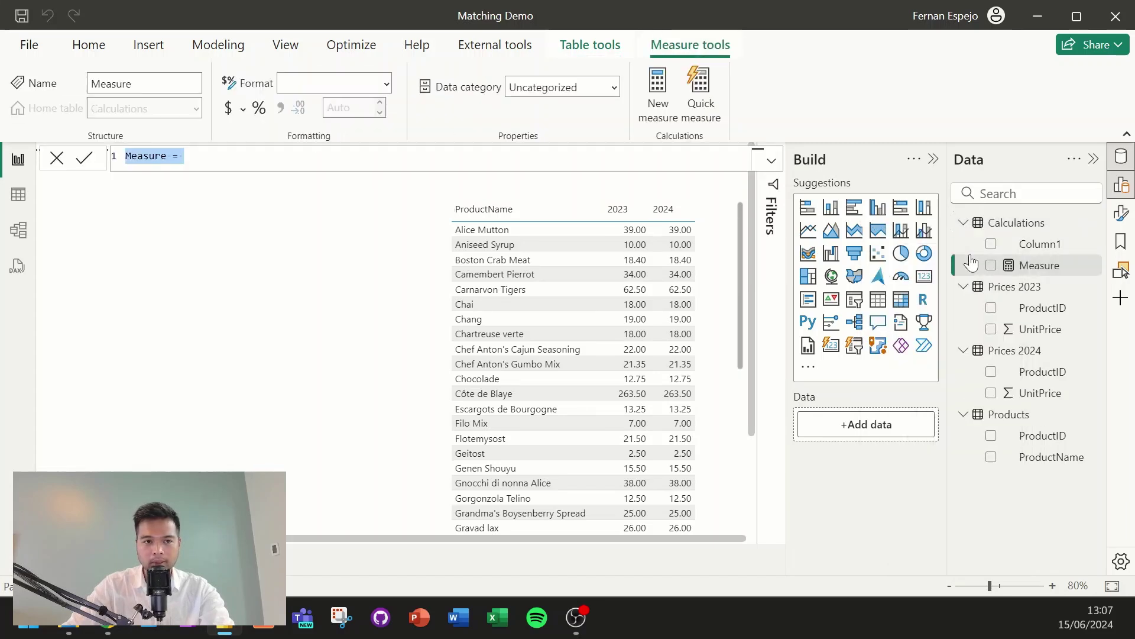
- Define Mismatch = IF(SUM('Prices 2023'[UnitPrice]) <> SUM('Prices 2024'[UnitPrice]), 1, 0) and add it to the table
text(Mismatch =)
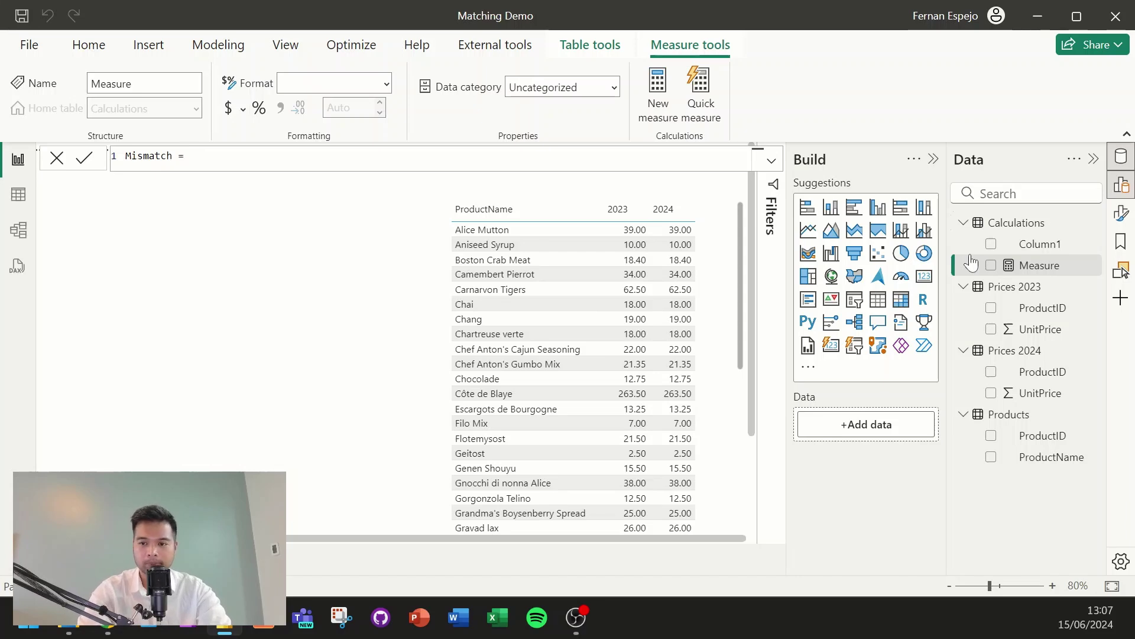
text( I)
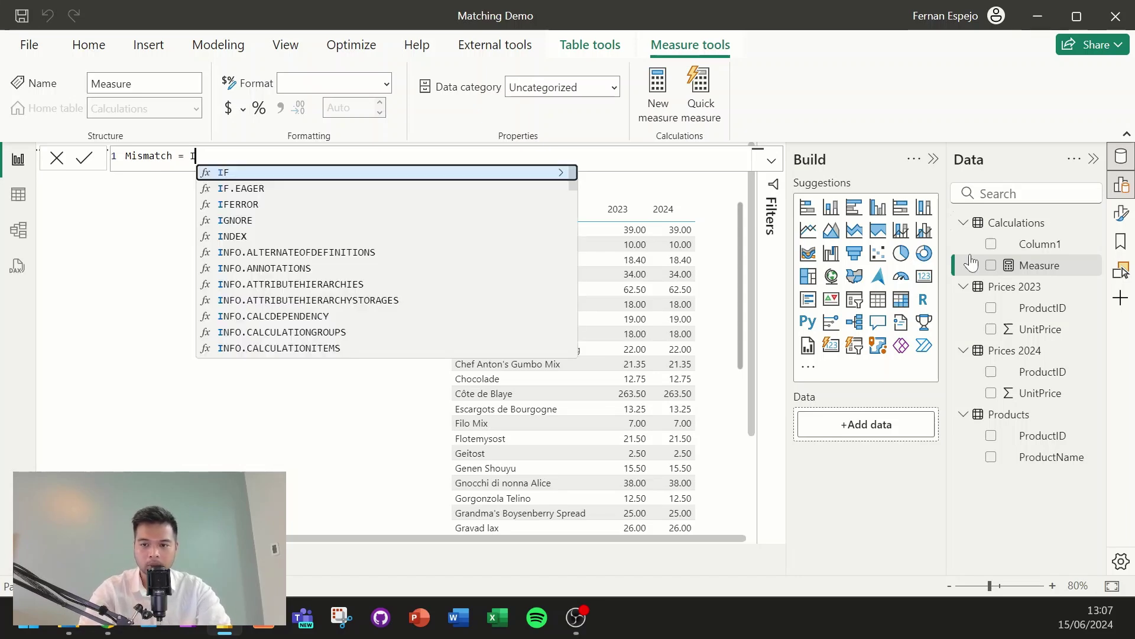
text(F( )
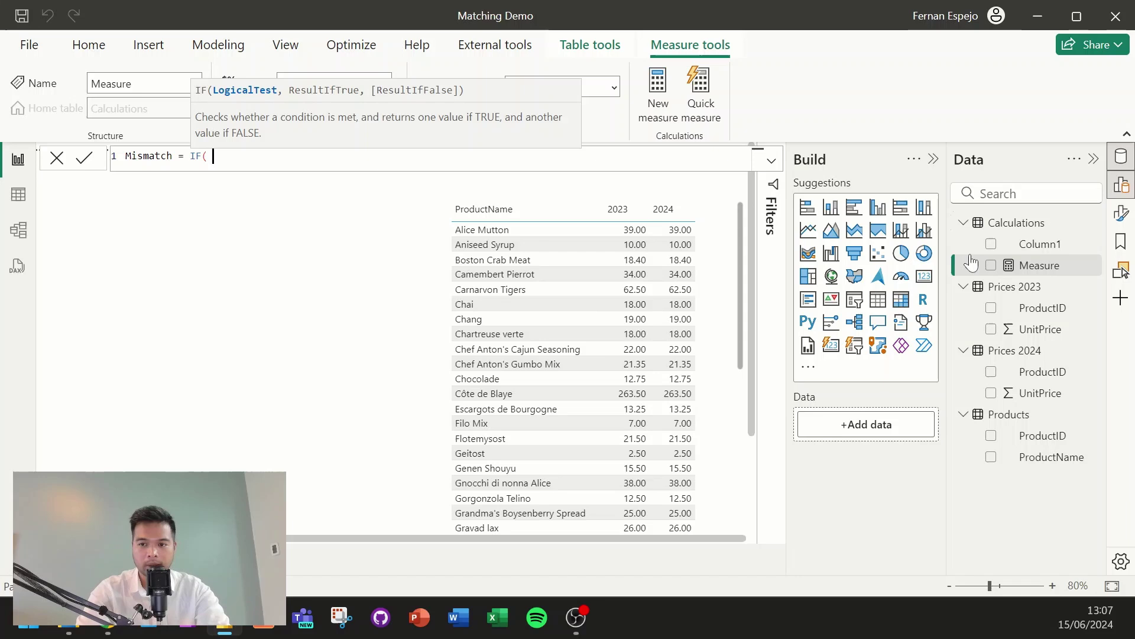
text(SUM()
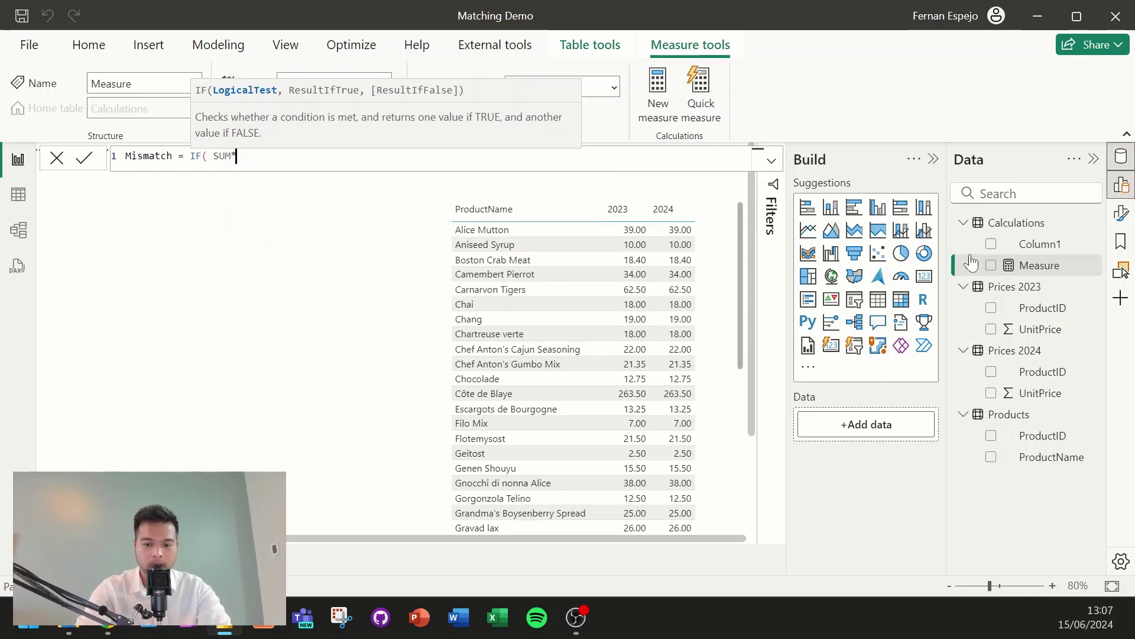
text(U)
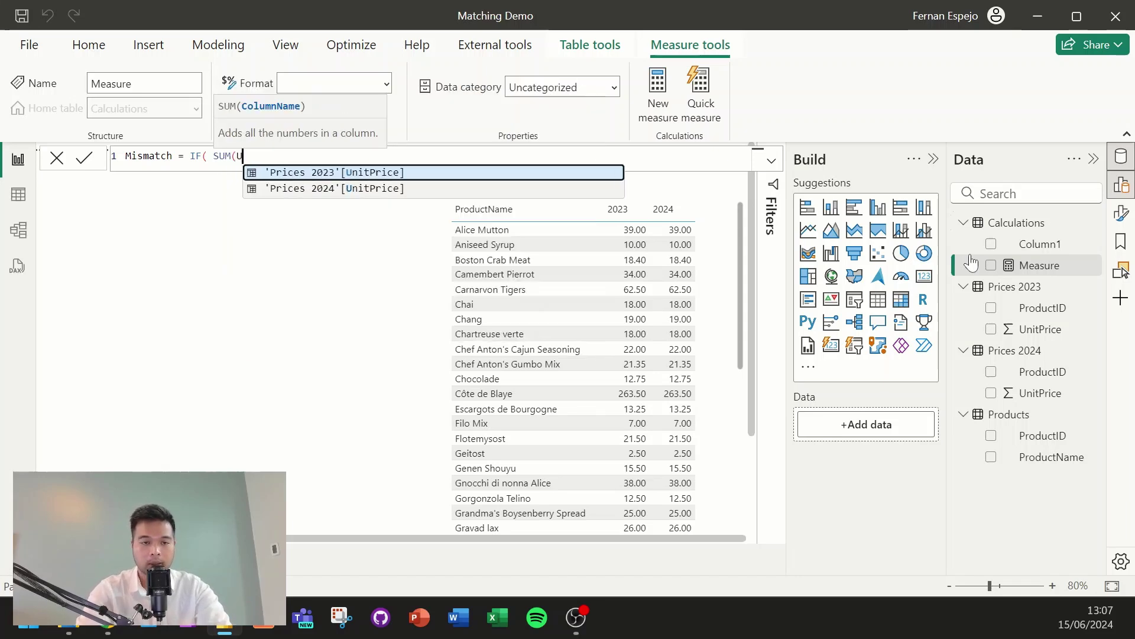
key(Tab)
text() <>)
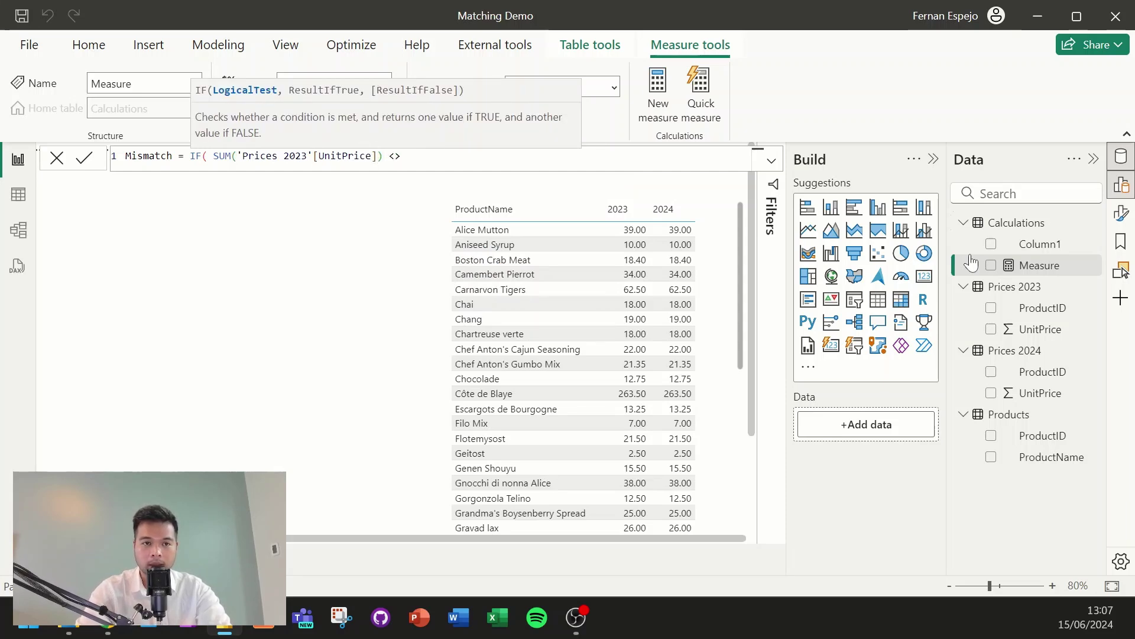
text( SUM(Pric)
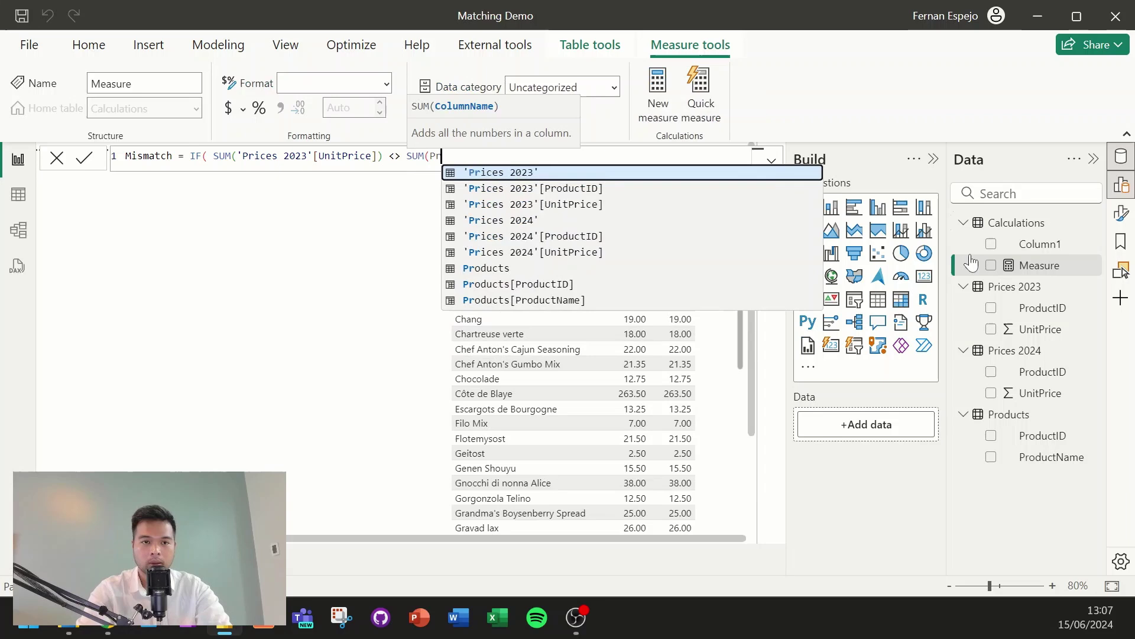
key(Down)
key(Down)
key(Down)
key(Down)
key(Down)
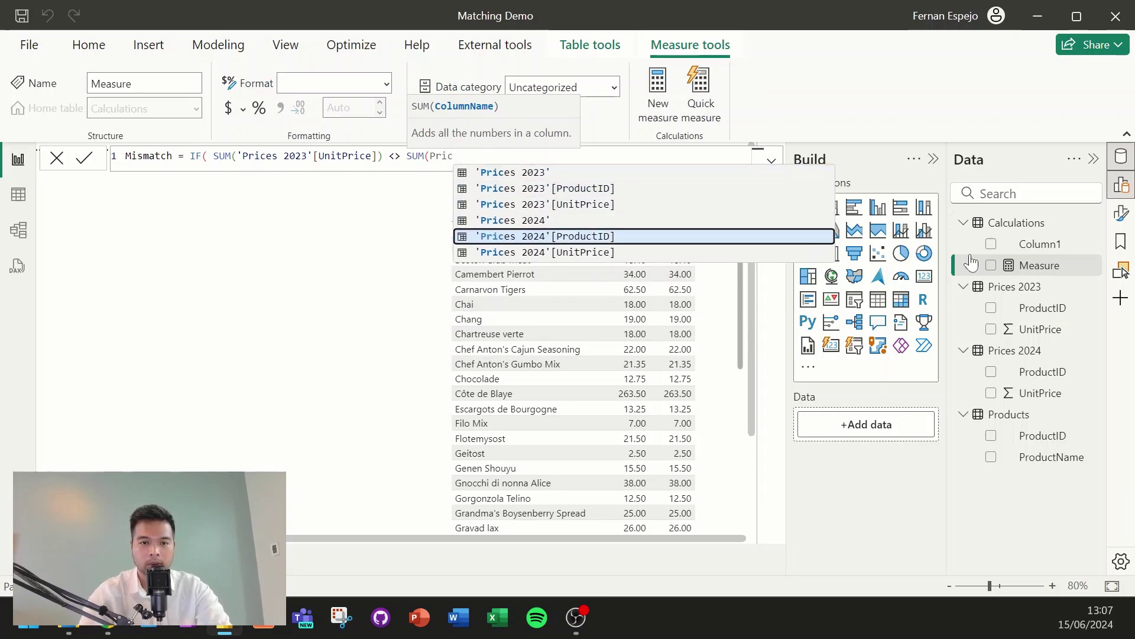
key(Tab)
text())
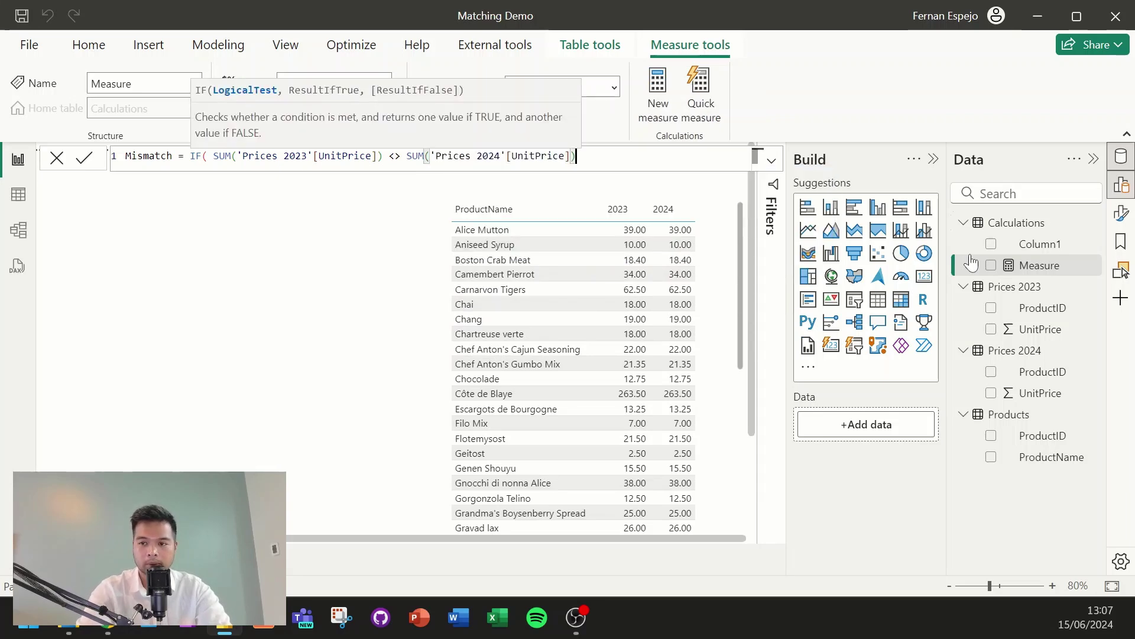
text(, 1)
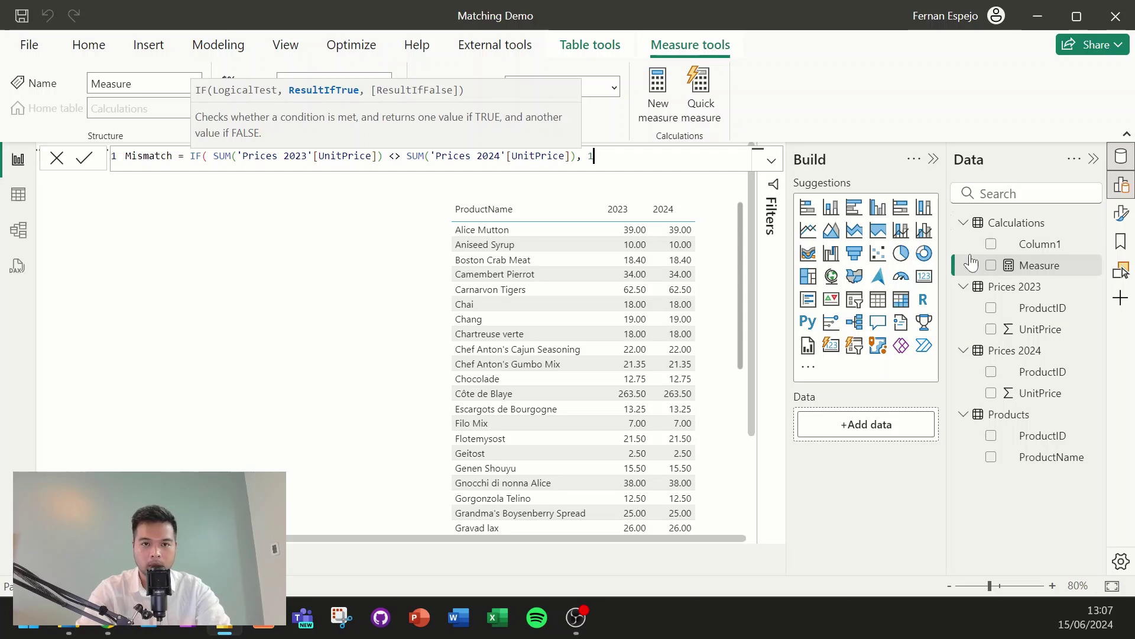
text(, 0))
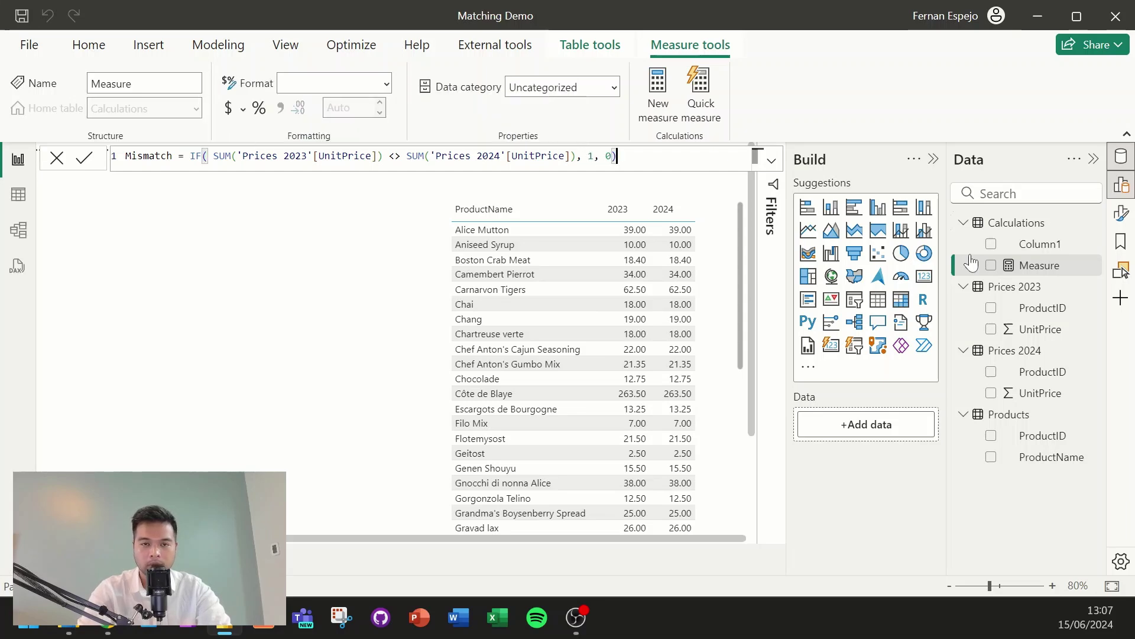
key(Return)
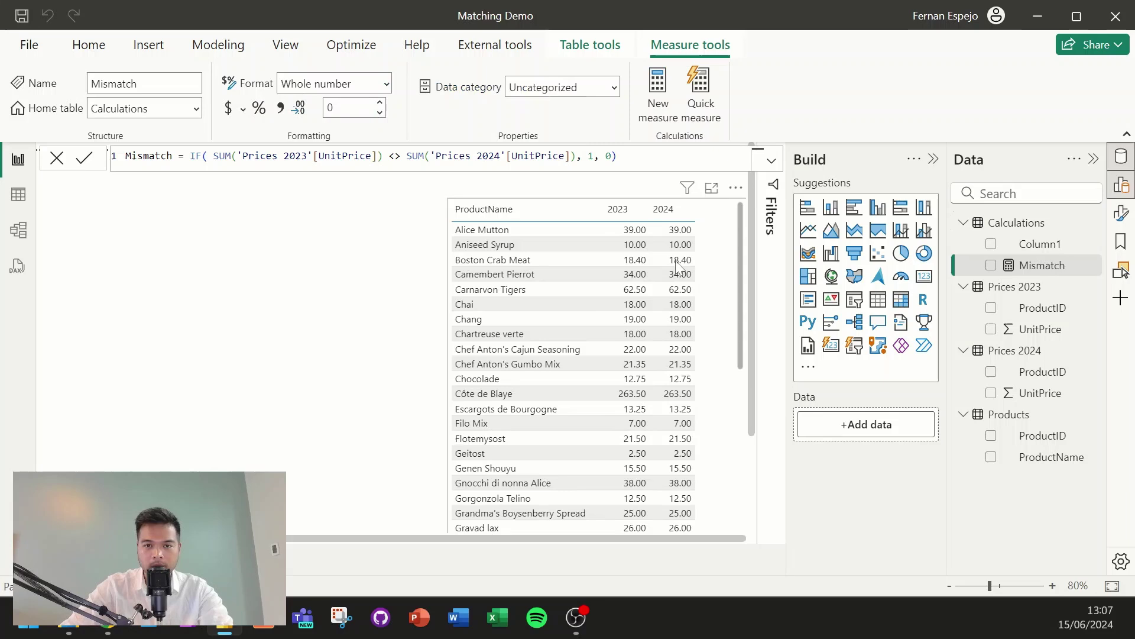
click(718, 248)
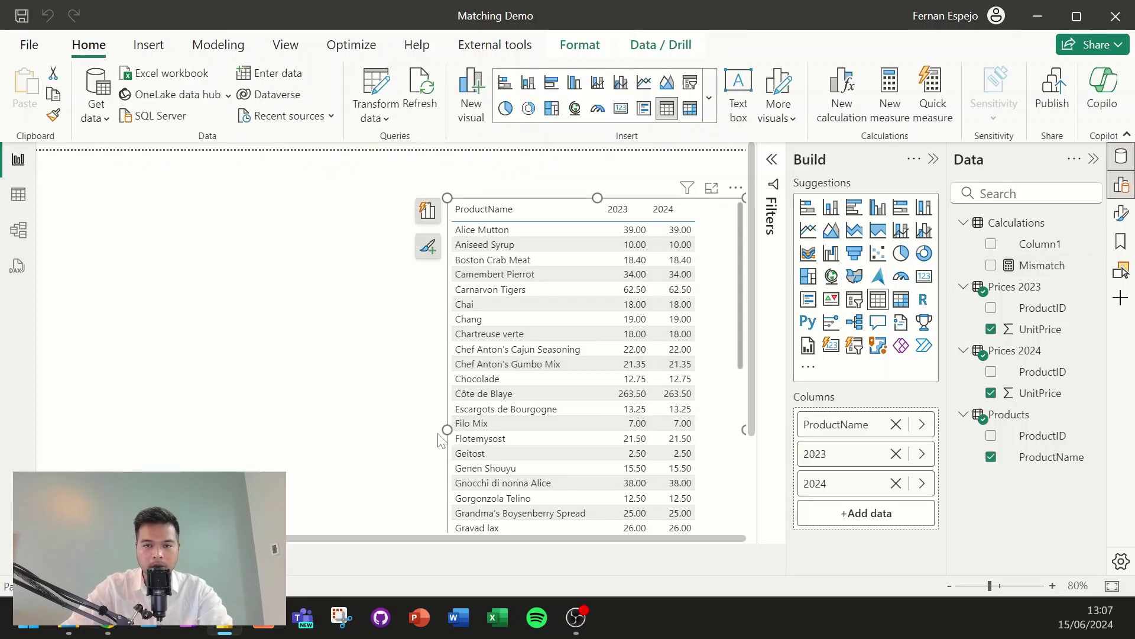
click(1039, 266)
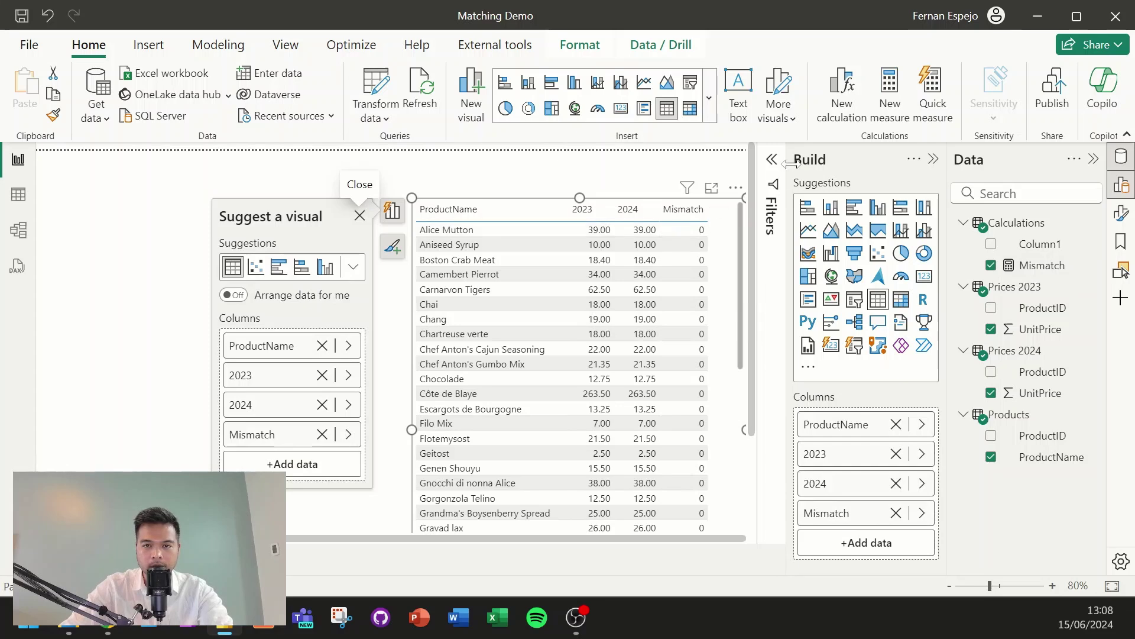
- Apply a visual filter on the table so Mismatch is 1
click(933, 159)
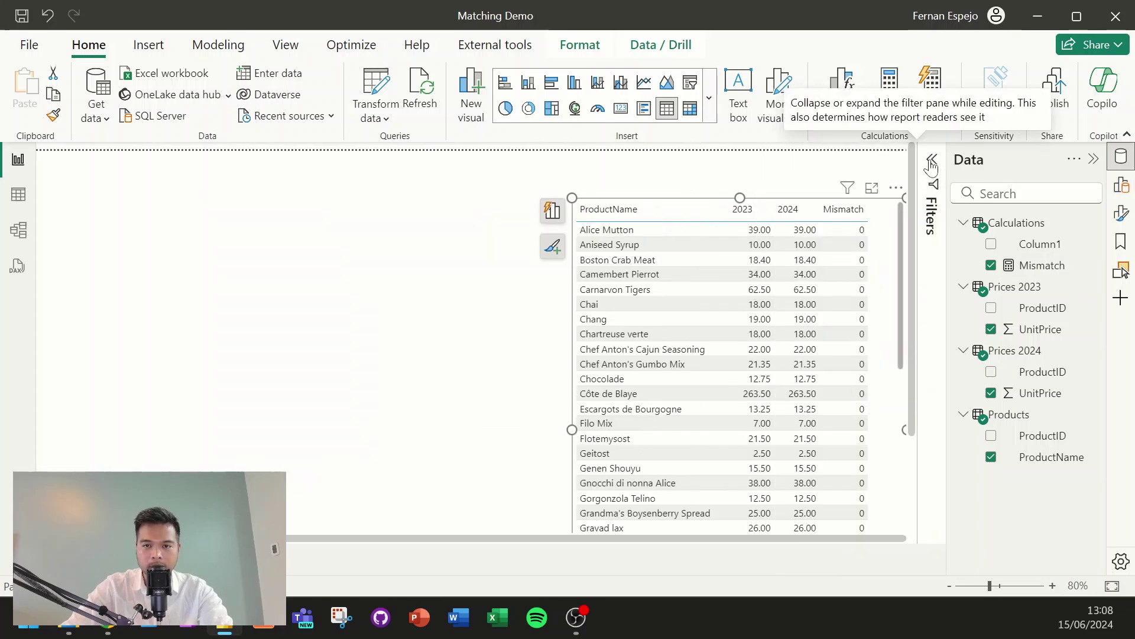
click(931, 160)
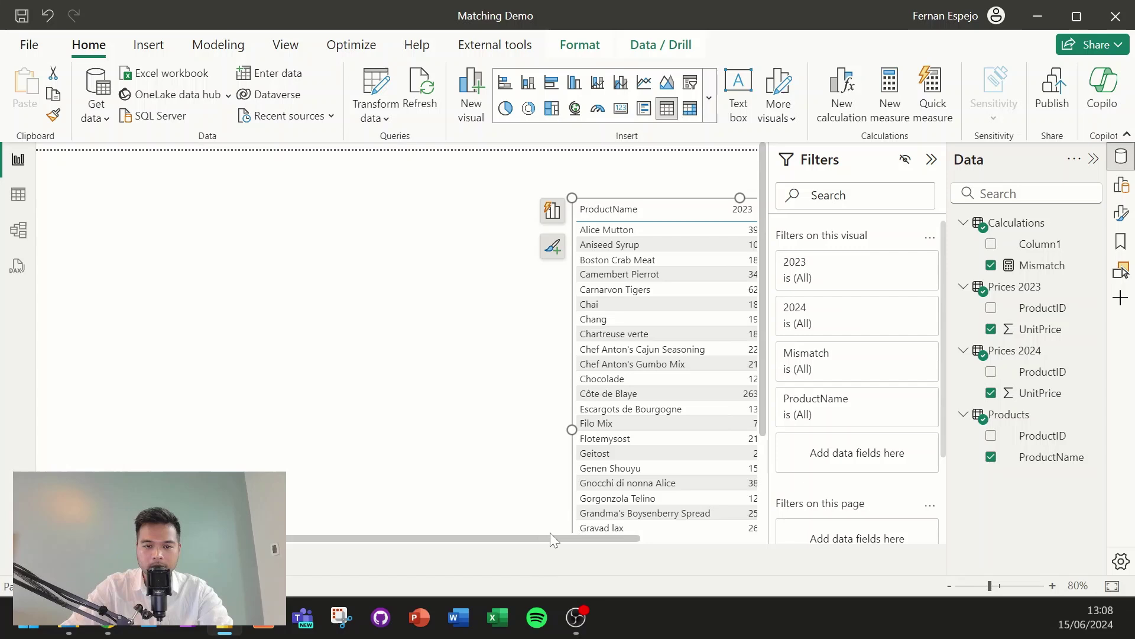
drag(550, 539, 627, 539)
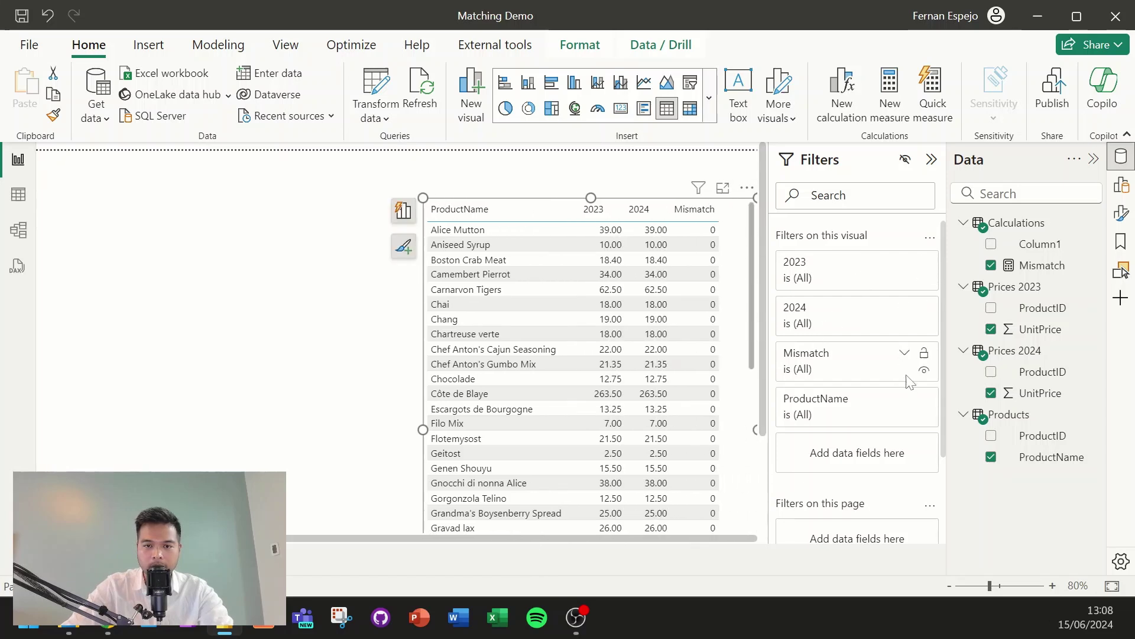
click(903, 357)
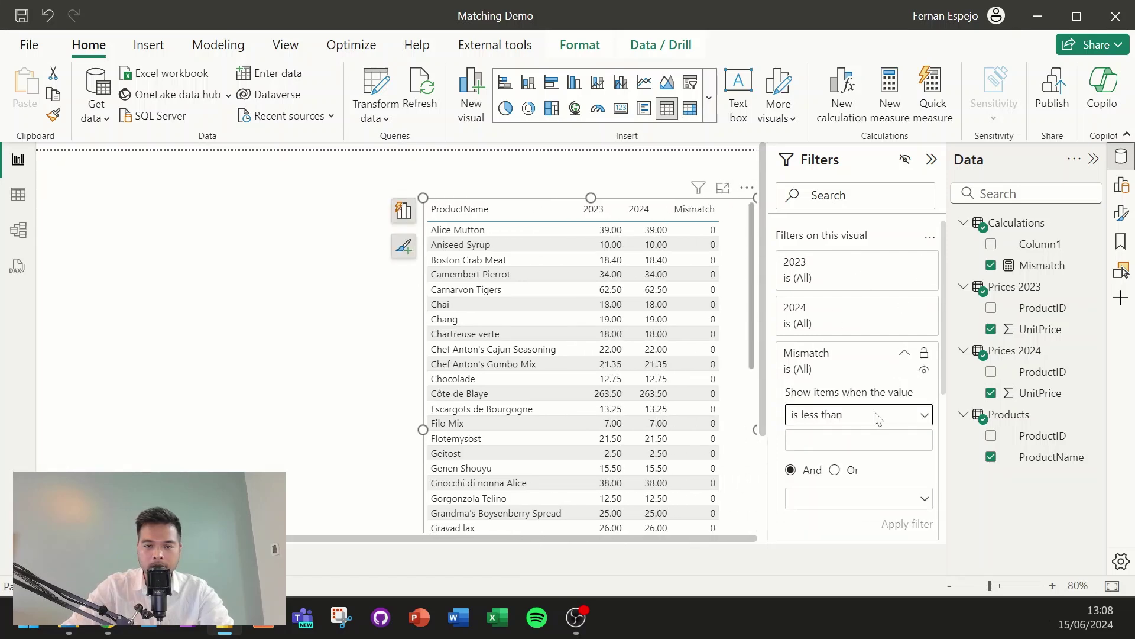
click(875, 415)
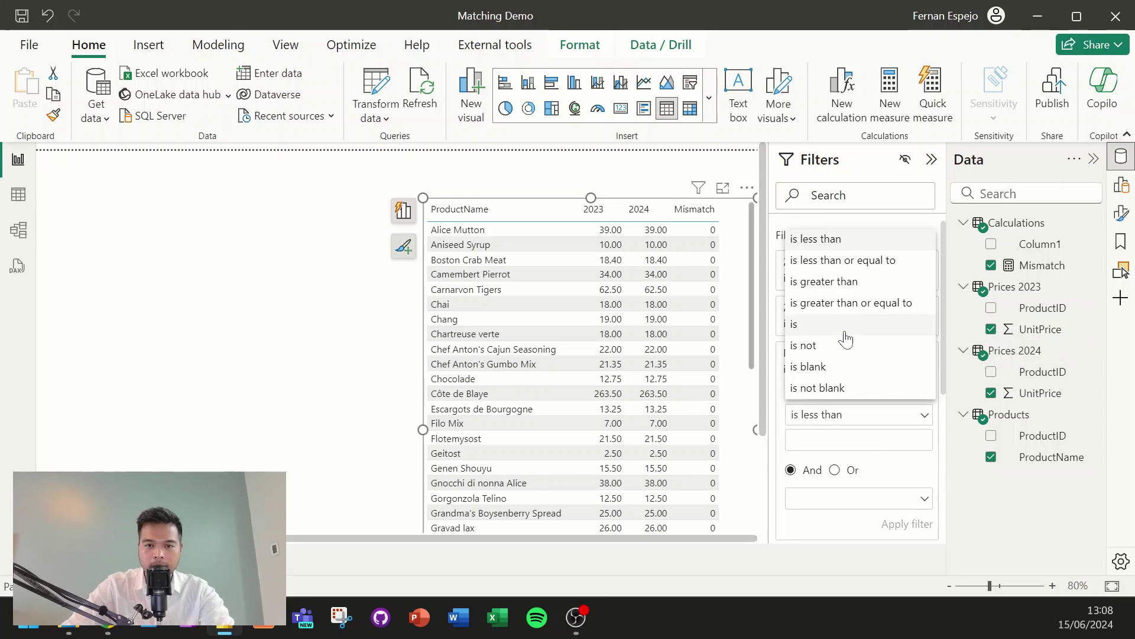
click(846, 326)
click(835, 438)
text(1)
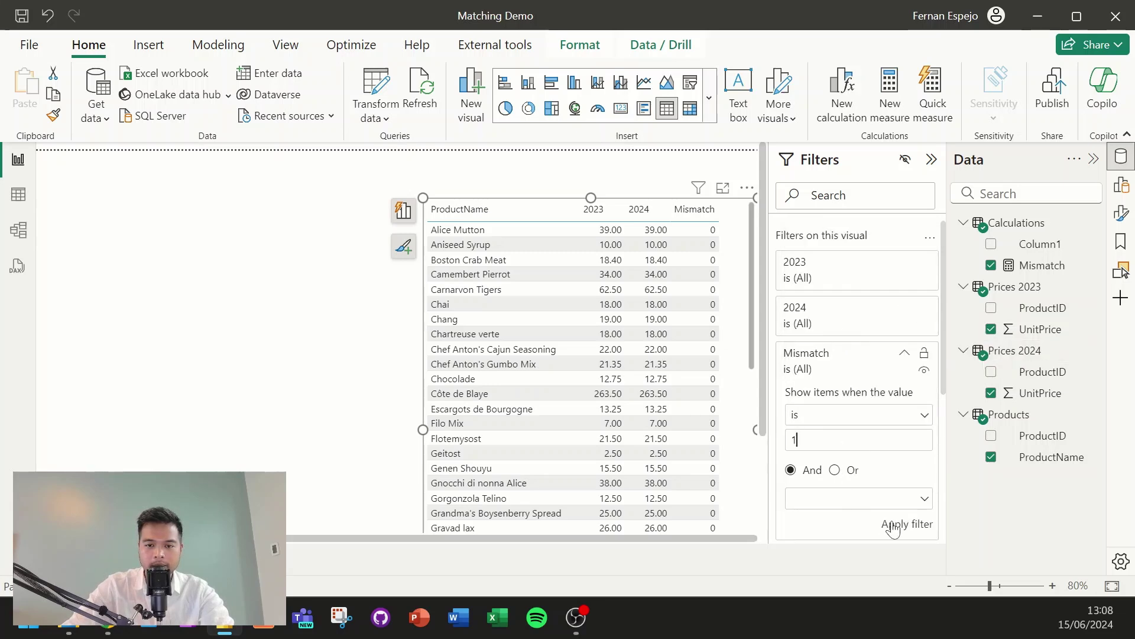
click(902, 522)
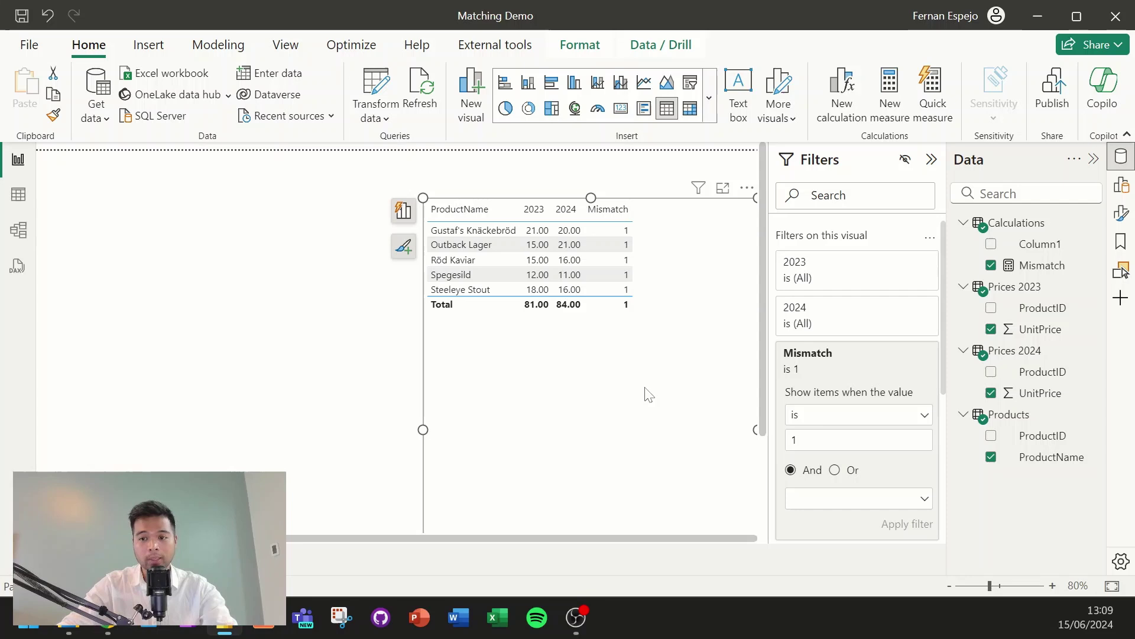
- Start a new Calculations measure, Mismatch Colour = SWITCH(TRUE(), split across lines
right_click(1030, 224)
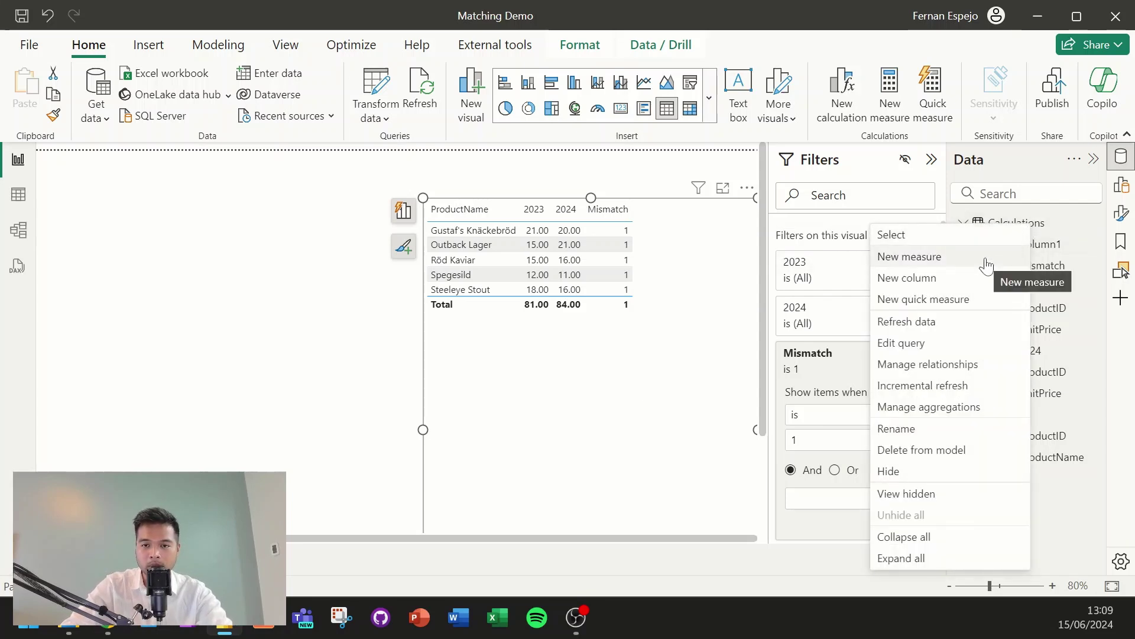
click(909, 256)
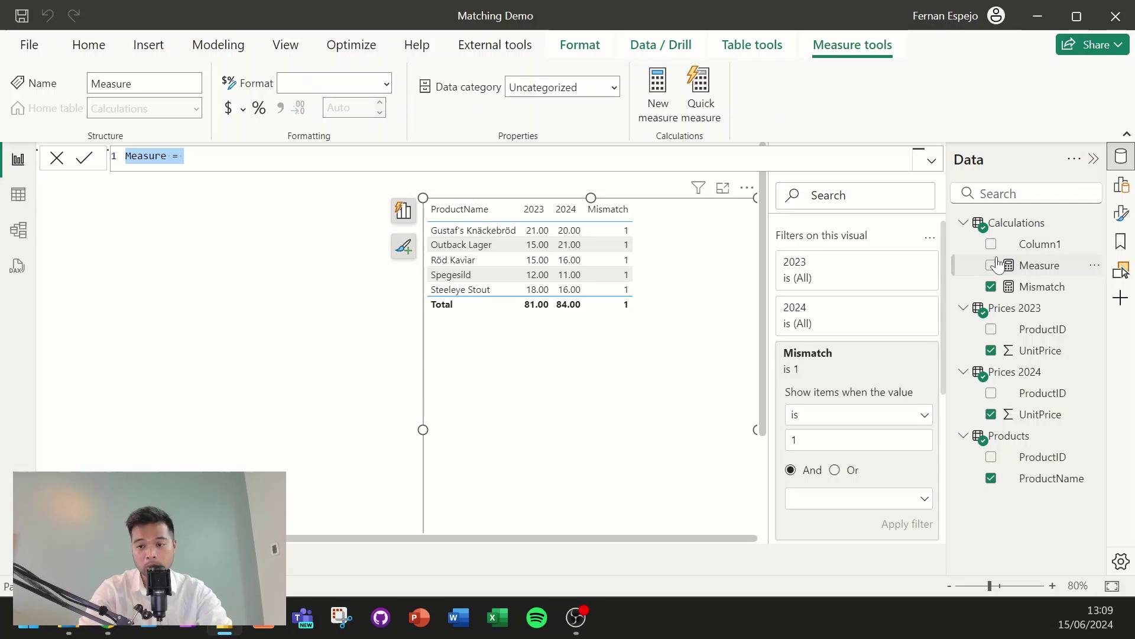
text(Mismatch)
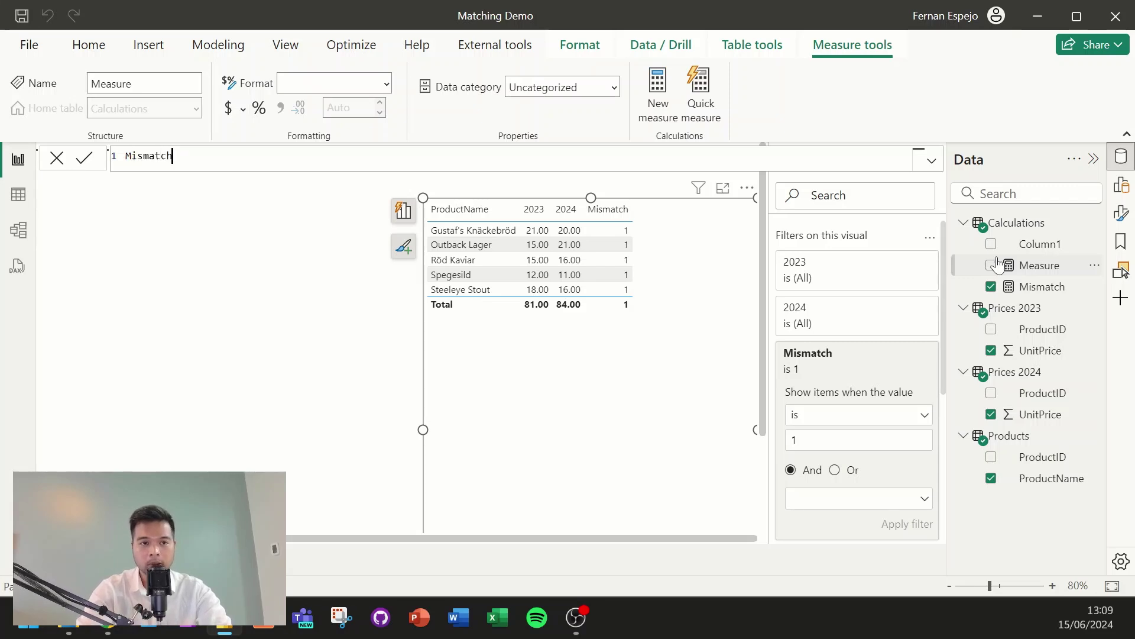
text( Colour )
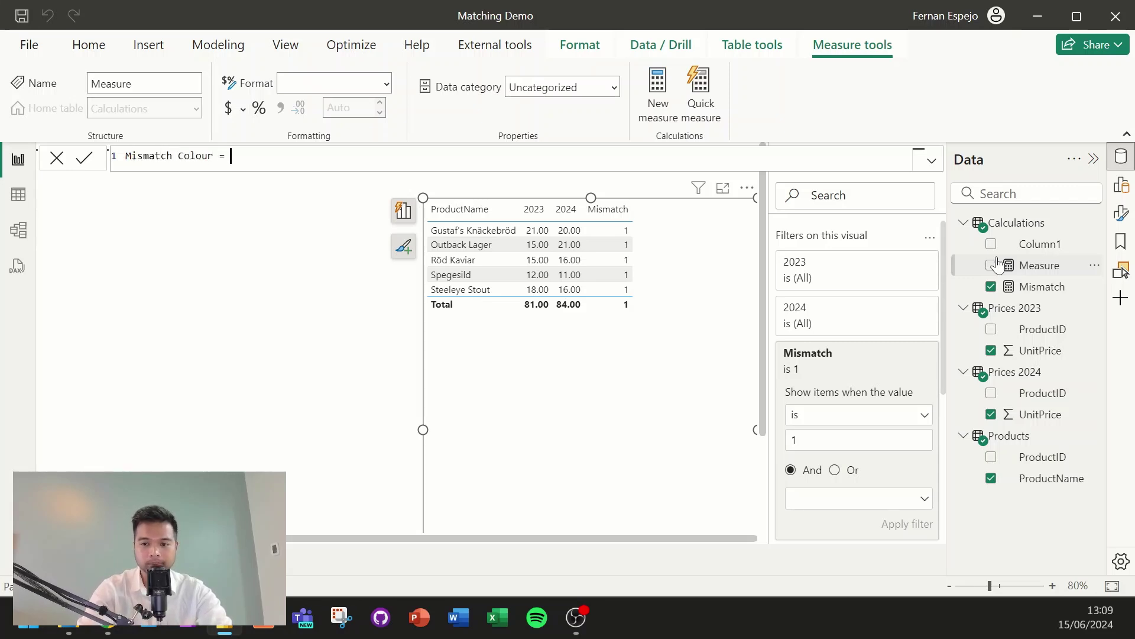
text(= SWITCH())
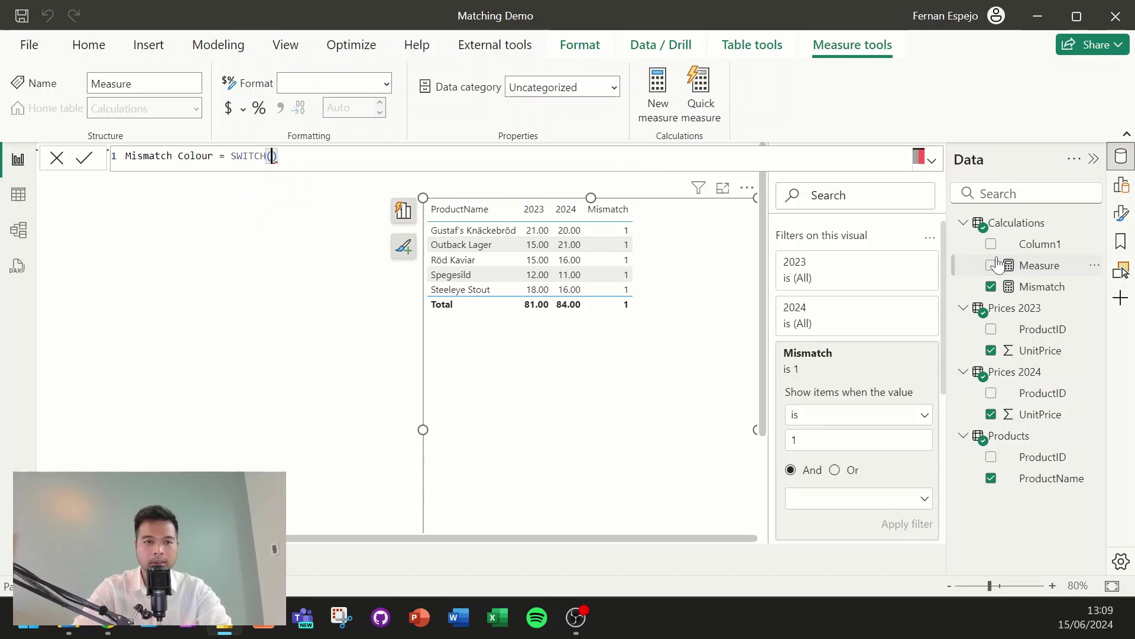
key(shift+Return)
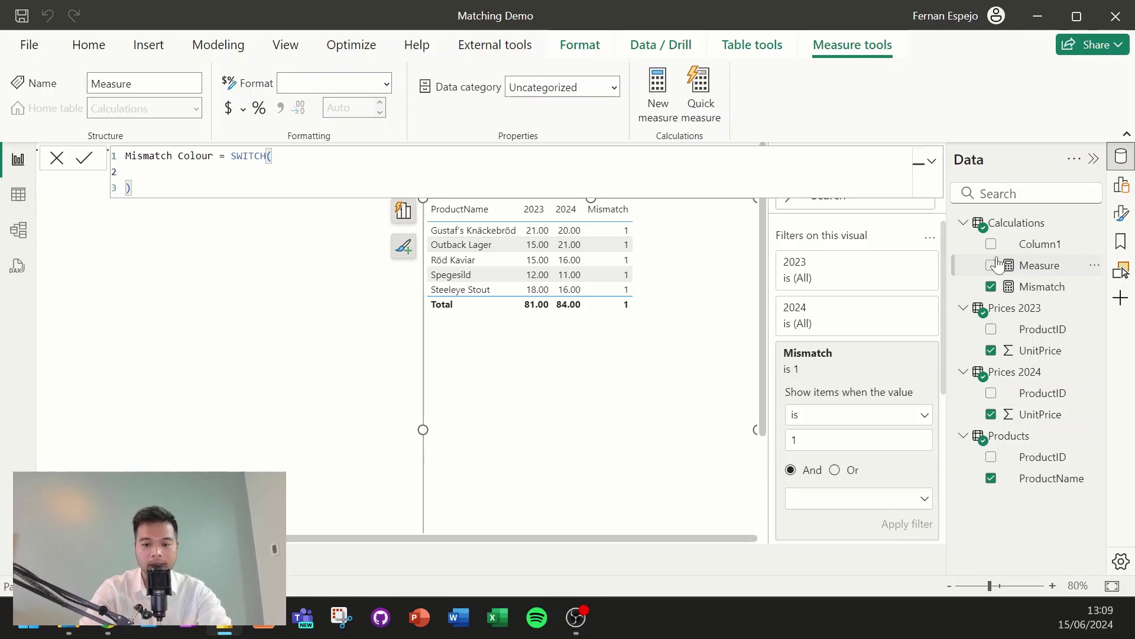
text(TRUE()
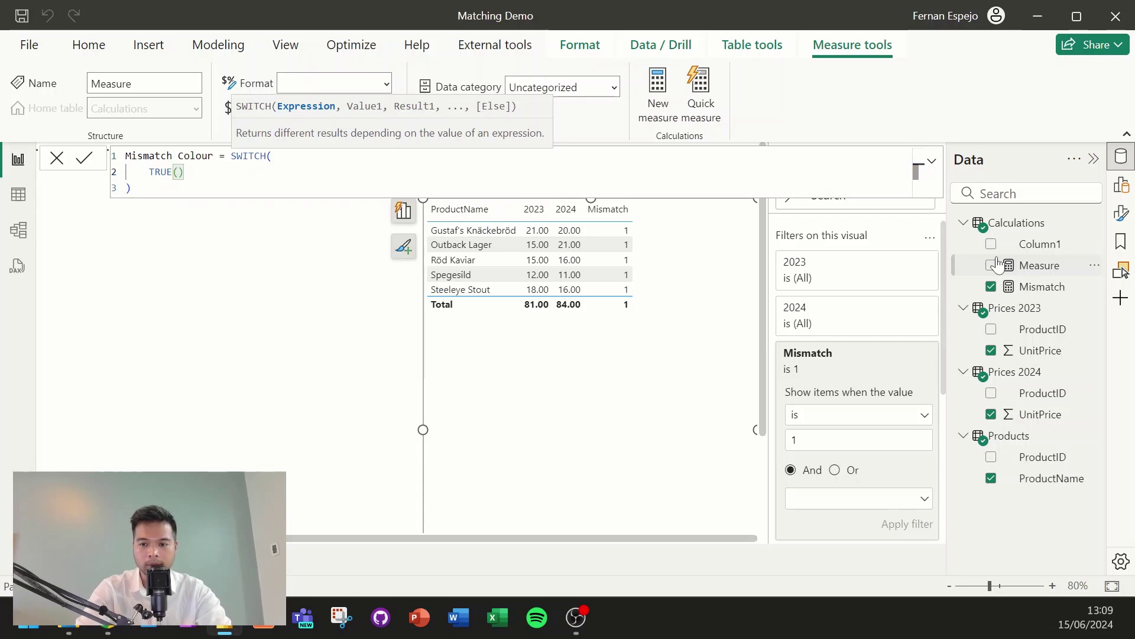
key(shift+Return)
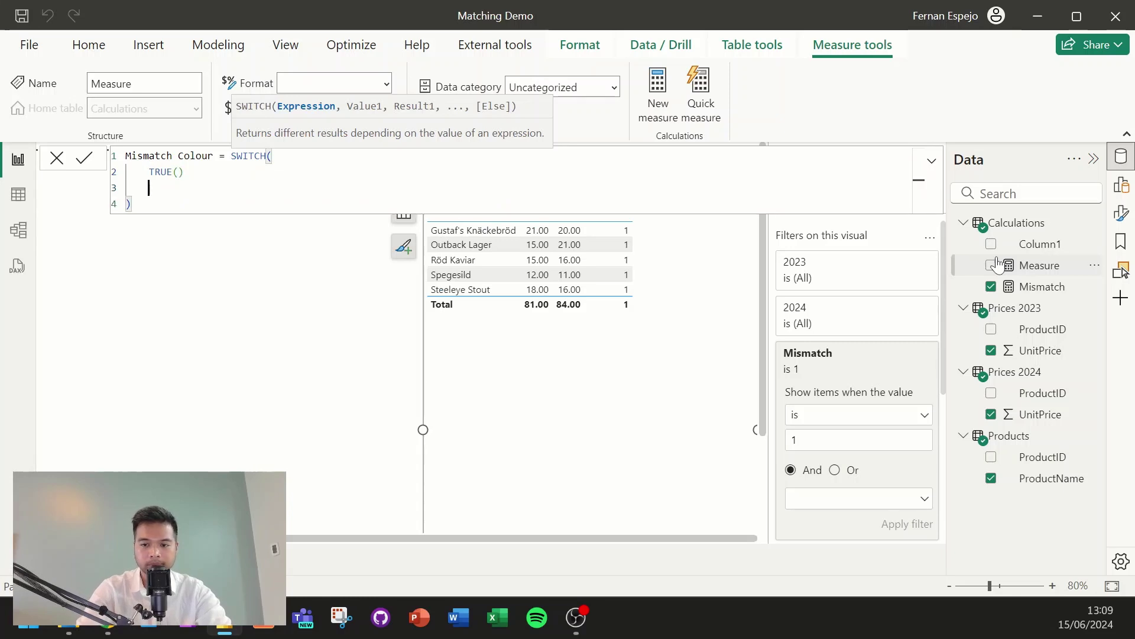
- Add the condition SUM('Prices 2023'[UnitPrice]) > SUM('Prices 2024'[UnitPrice]) returning "Red", then select that line
text(, )
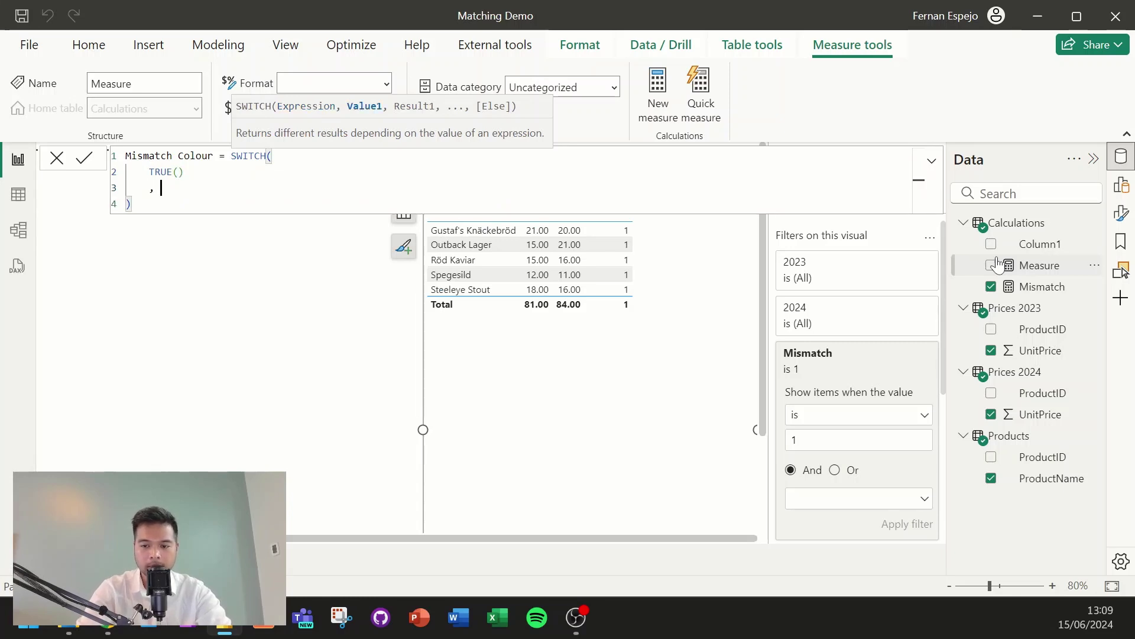
text(S)
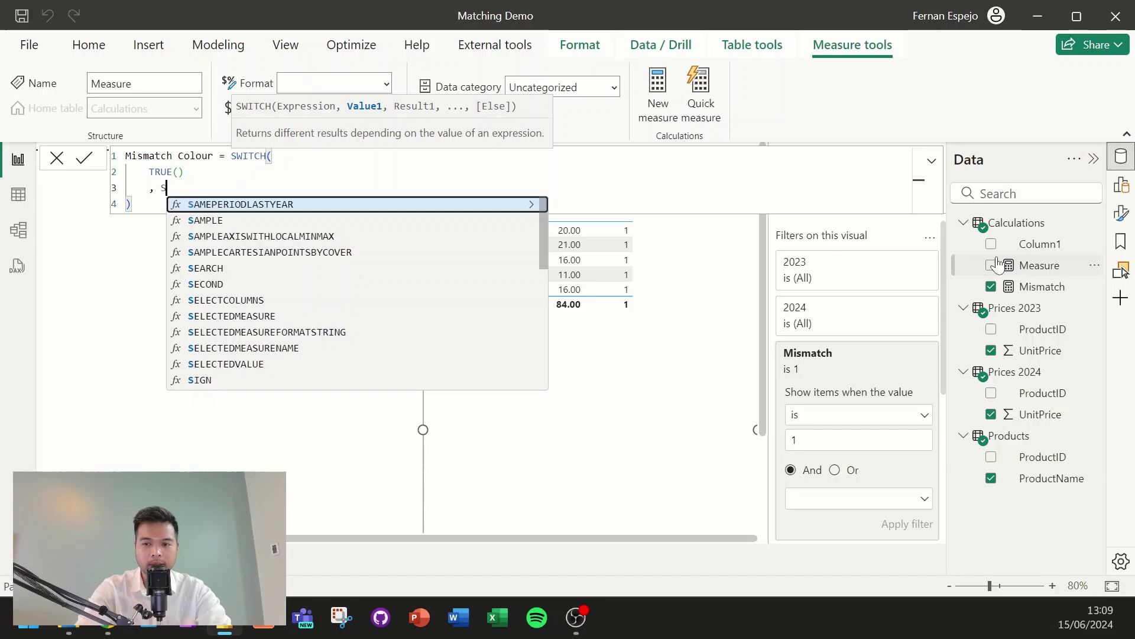
text(UM(Unit)
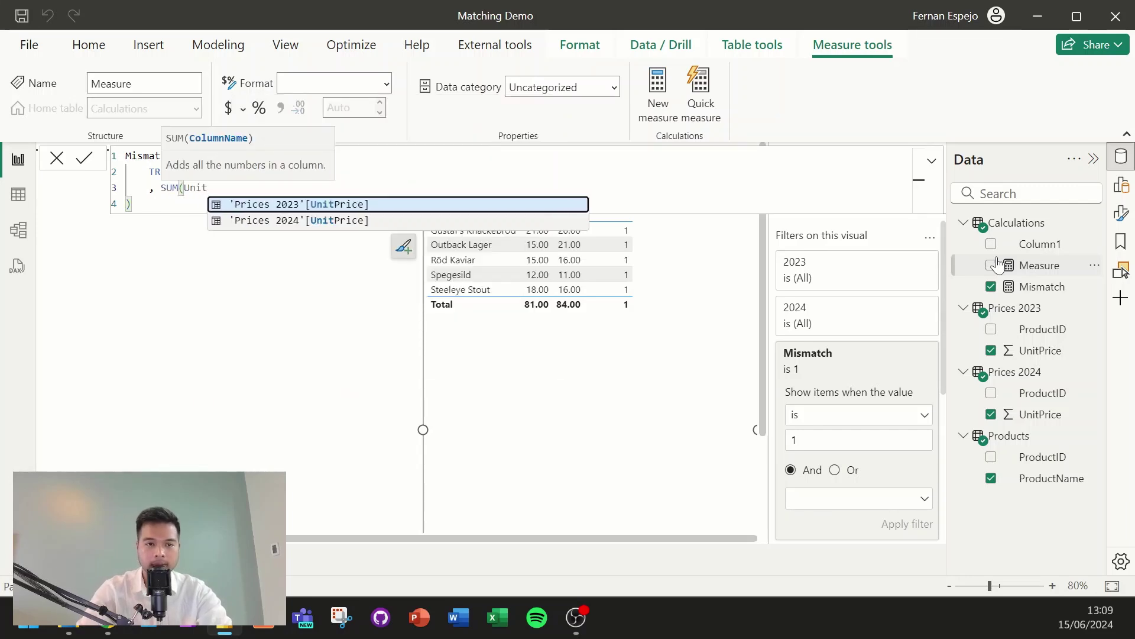
key(Tab)
text() )
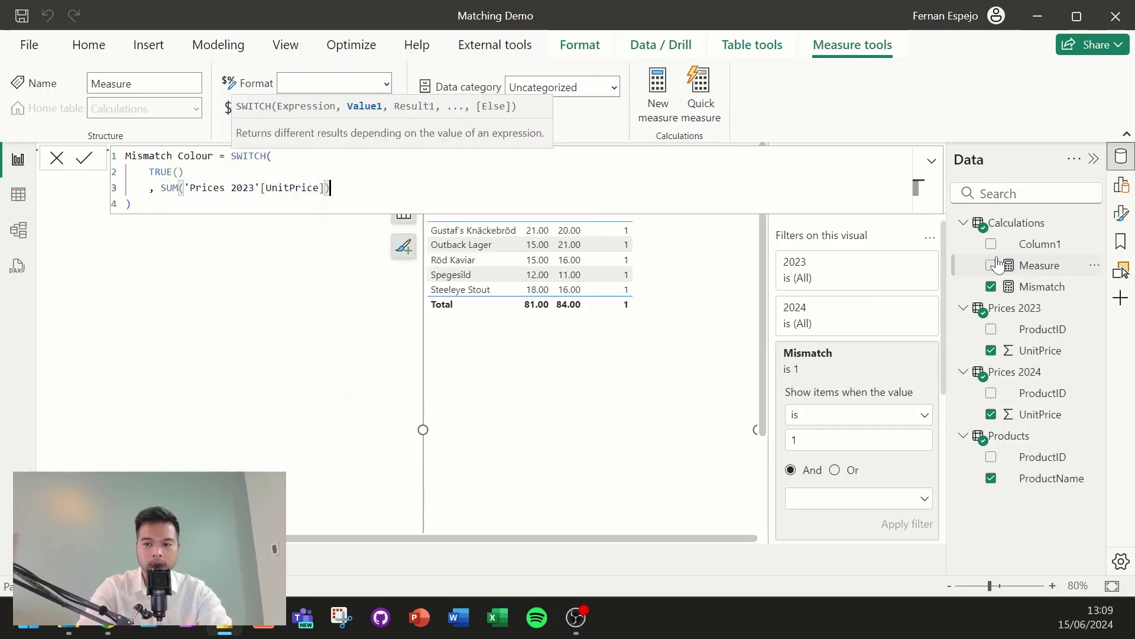
text(>)
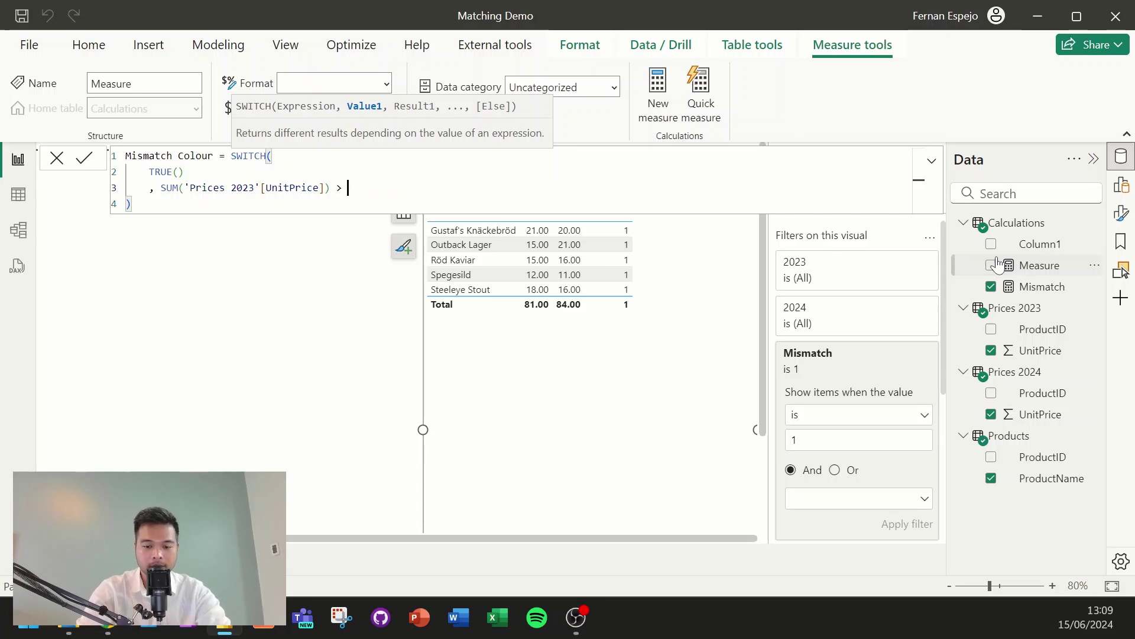
text( SUM(Unit)
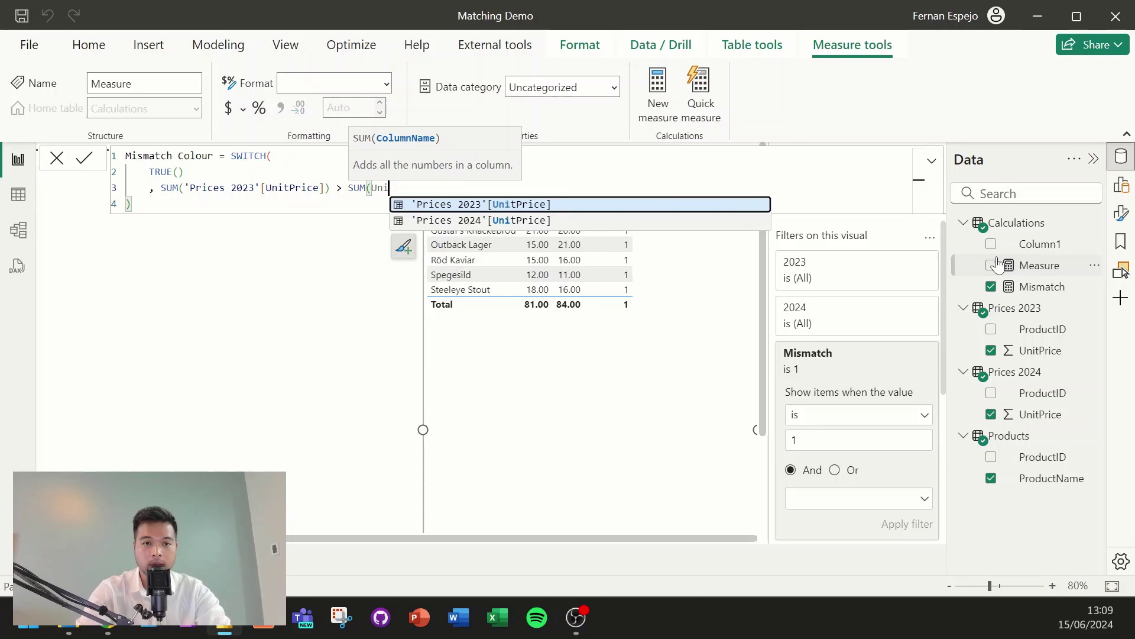
key(Down)
key(Tab)
text())
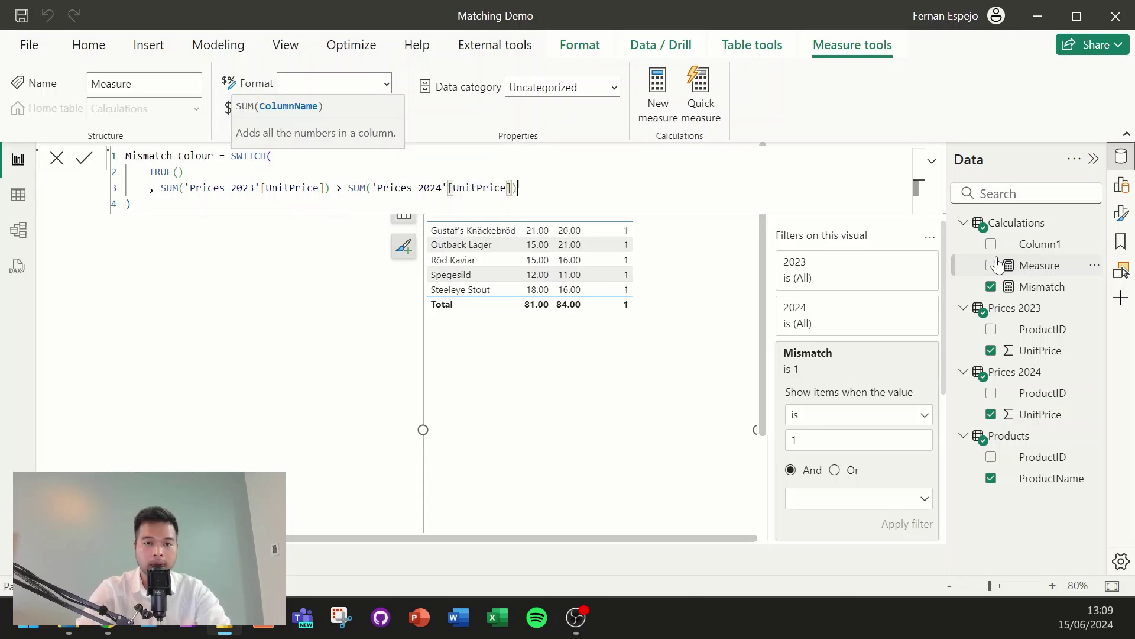
text(, "R)
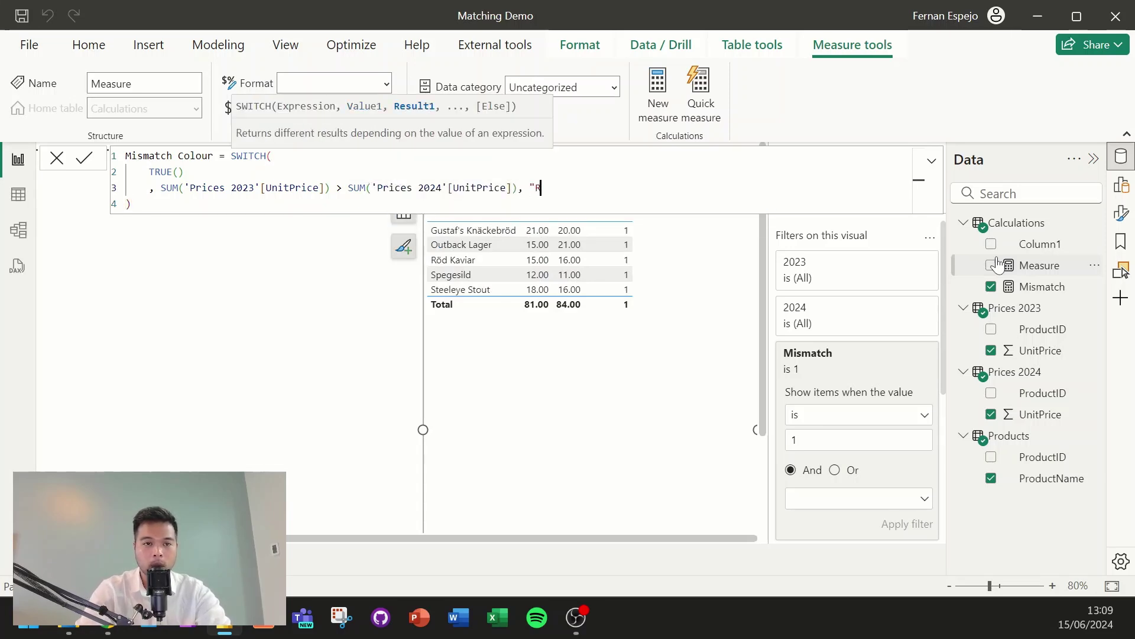
text(ed")
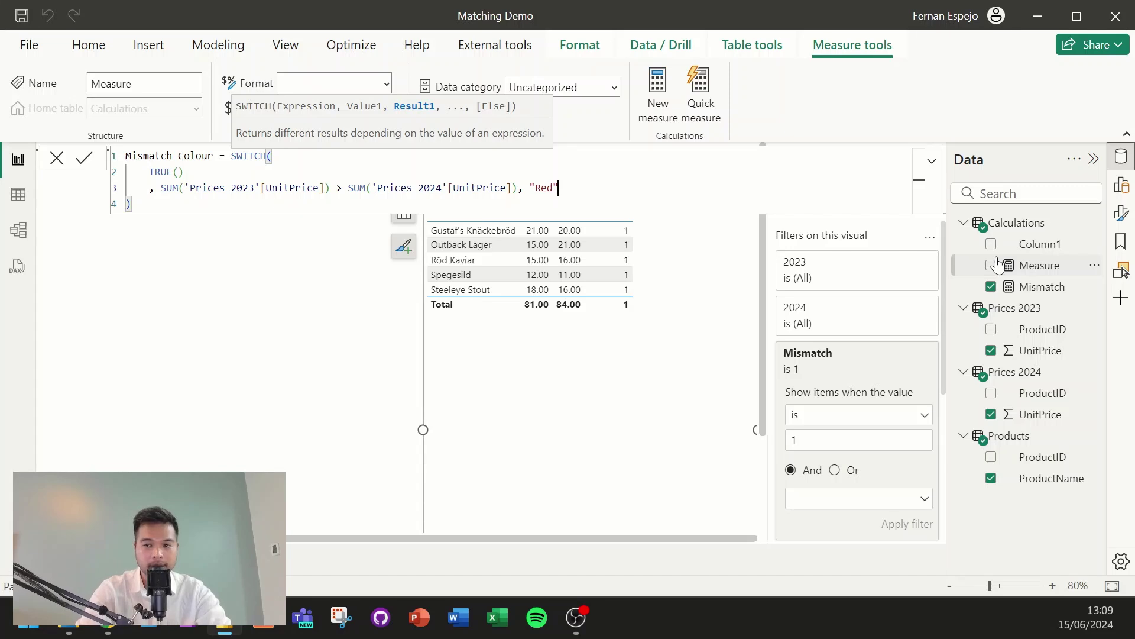
key(shift+Return)
text(,)
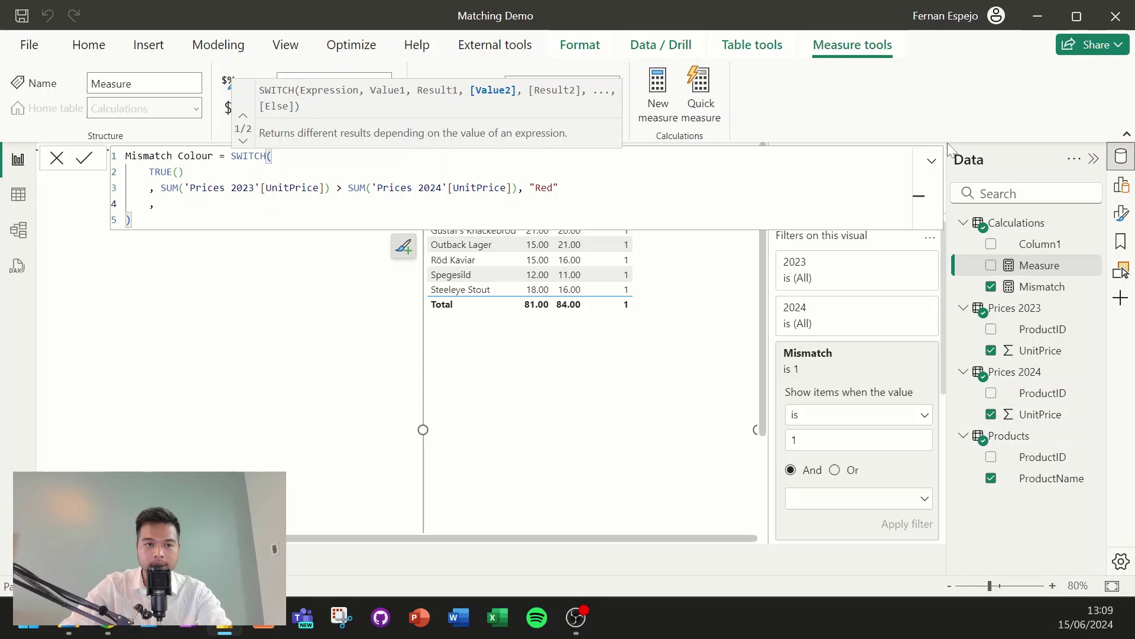
mouse_move(558, 187)
mouse_down()
mouse_move(312, 188)
mouse_move(142, 172)
mouse_move(202, 188)
mouse_move(154, 188)
mouse_move(558, 188)
mouse_up()
click(155, 188)
- Duplicate the Red line onto line 4, flipping > to < and Red to Green
key(ctrl+c)
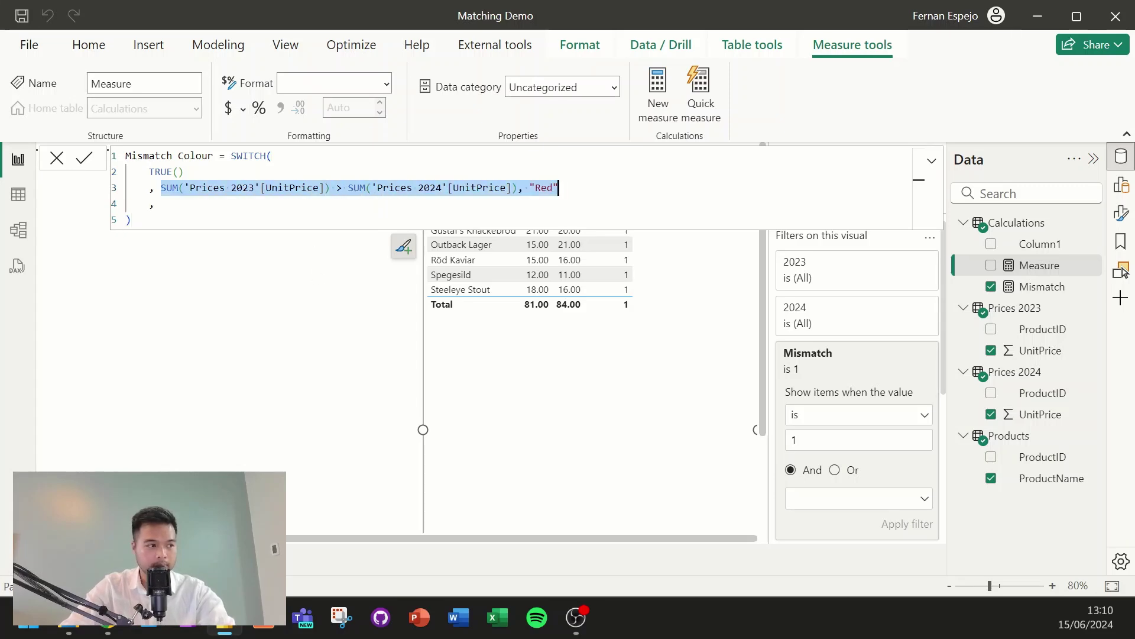
key(Down)
key(ctrl+v)
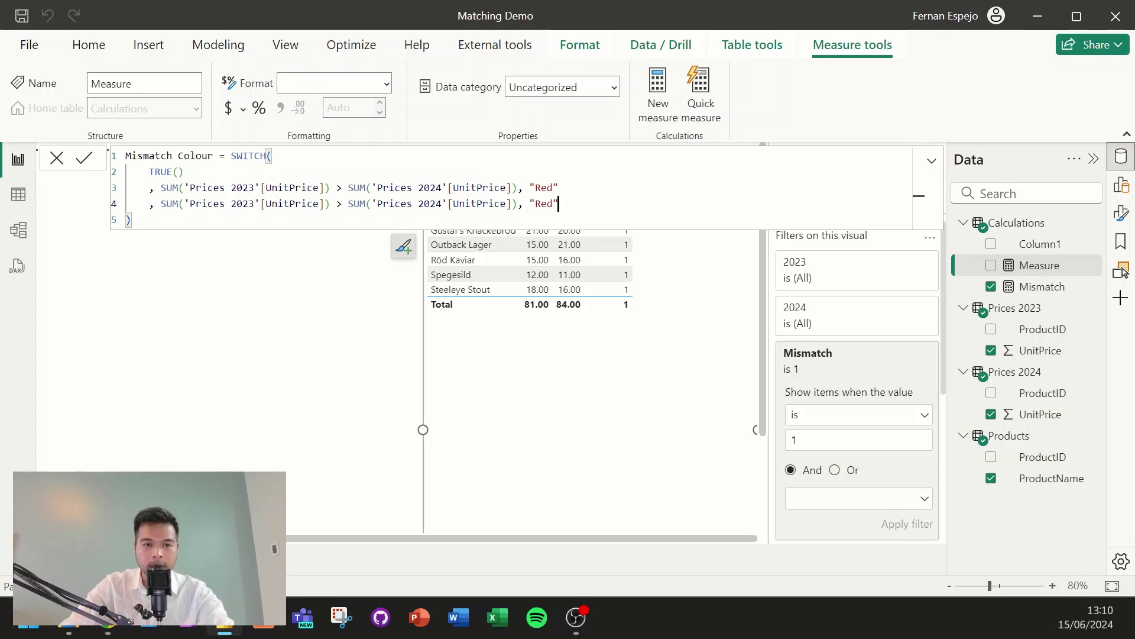
click(346, 204)
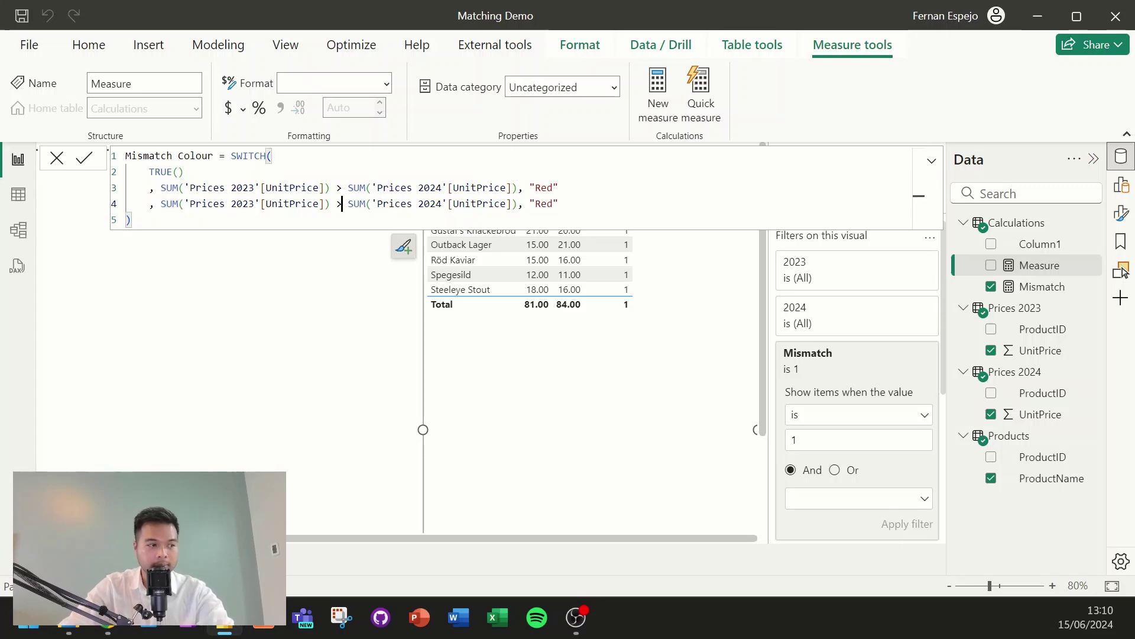
key(BackSpace)
key(BackSpace)
text(>)
key(BackSpace)
text(<)
double_click(547, 203)
key(BackSpace)
text(Green)
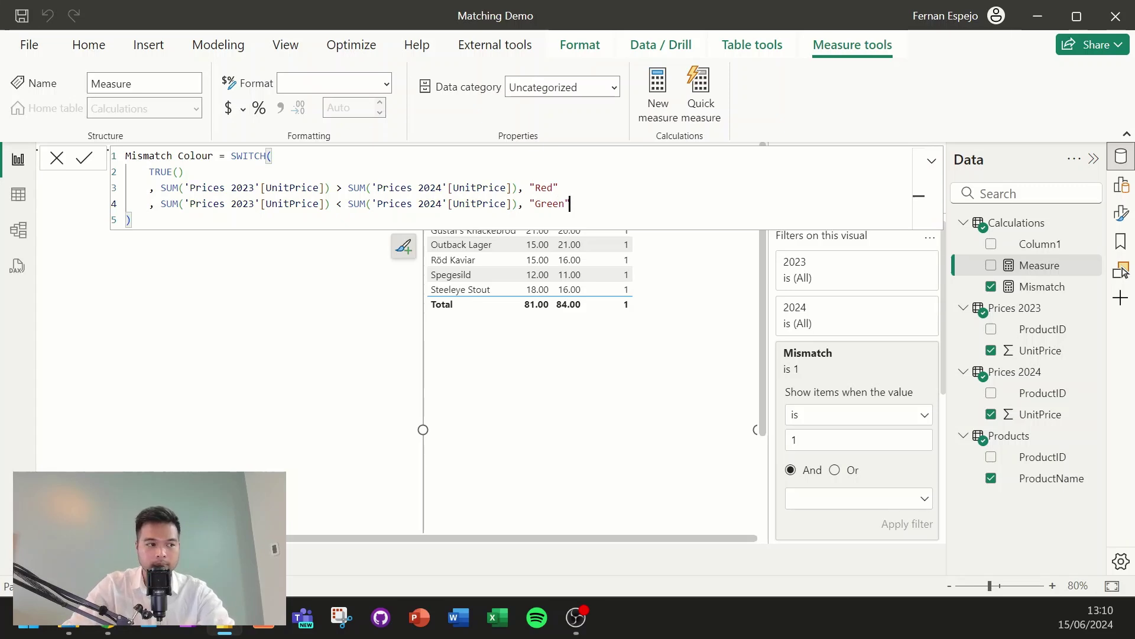
- Add a final "White" default result and commit the Mismatch Colour measure
key(Return)
text(, )
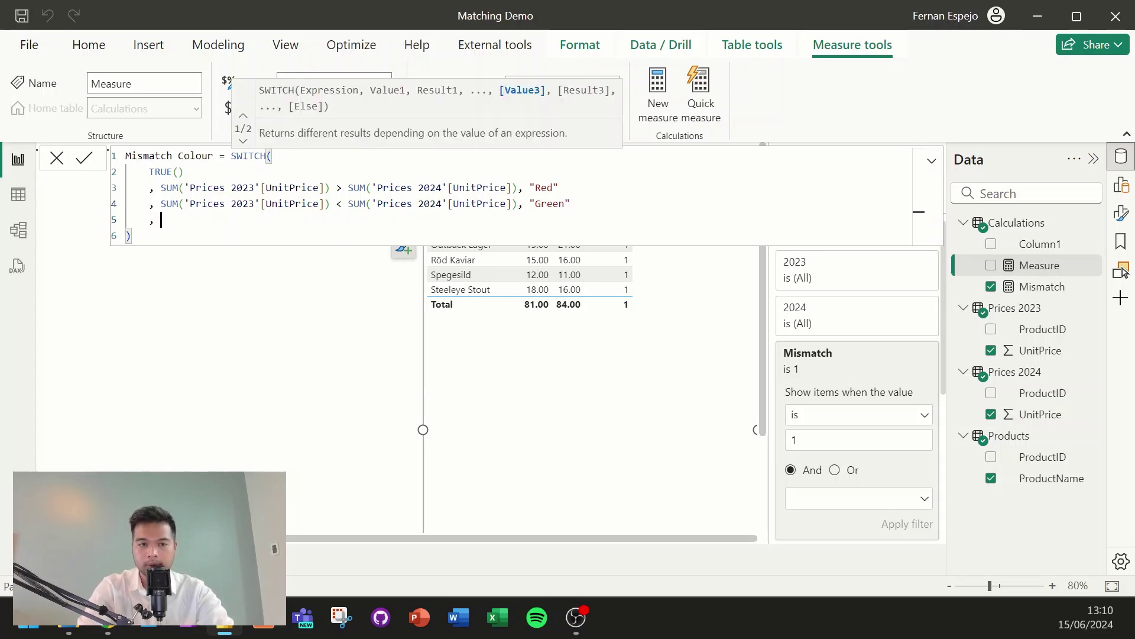
text("White)
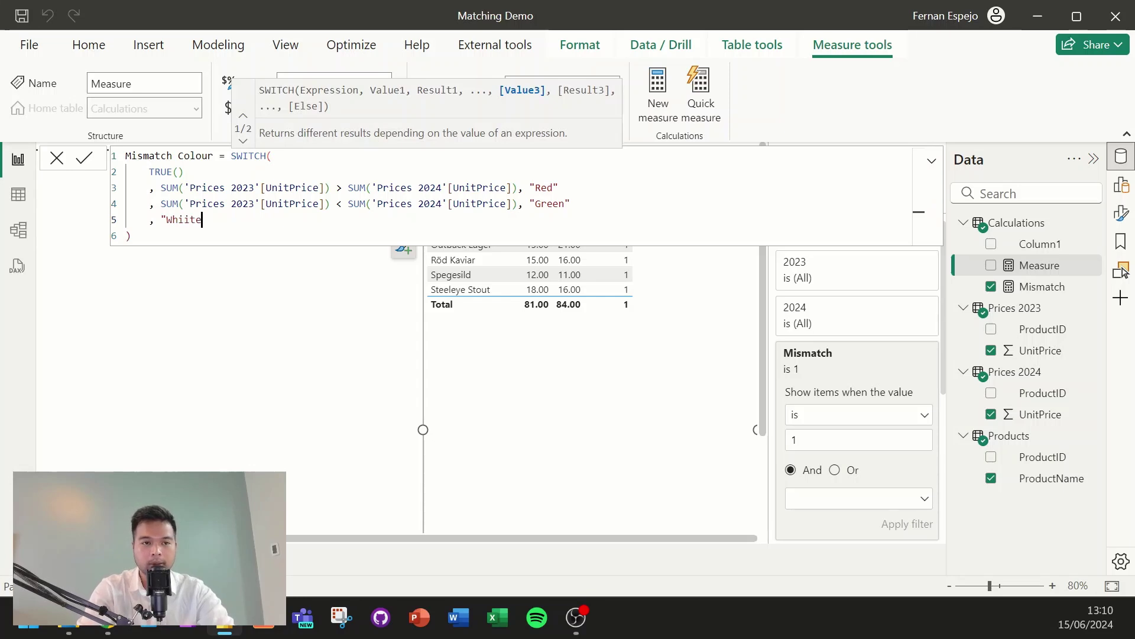
key(BackSpace)
key(BackSpace)
key(BackSpace)
text(ite")
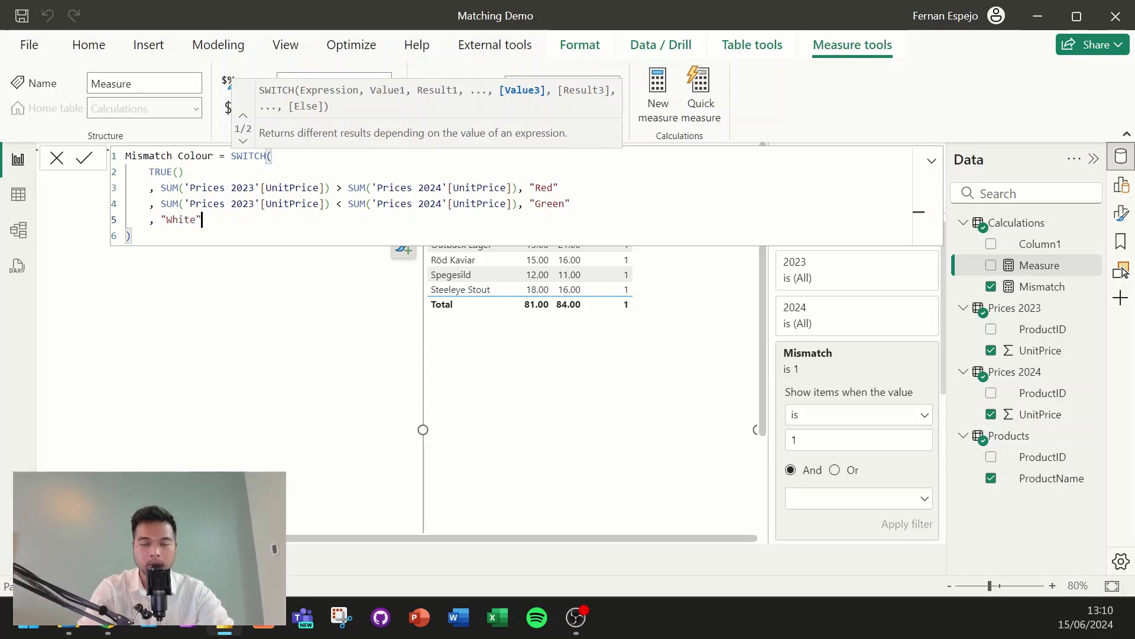
key(Return)
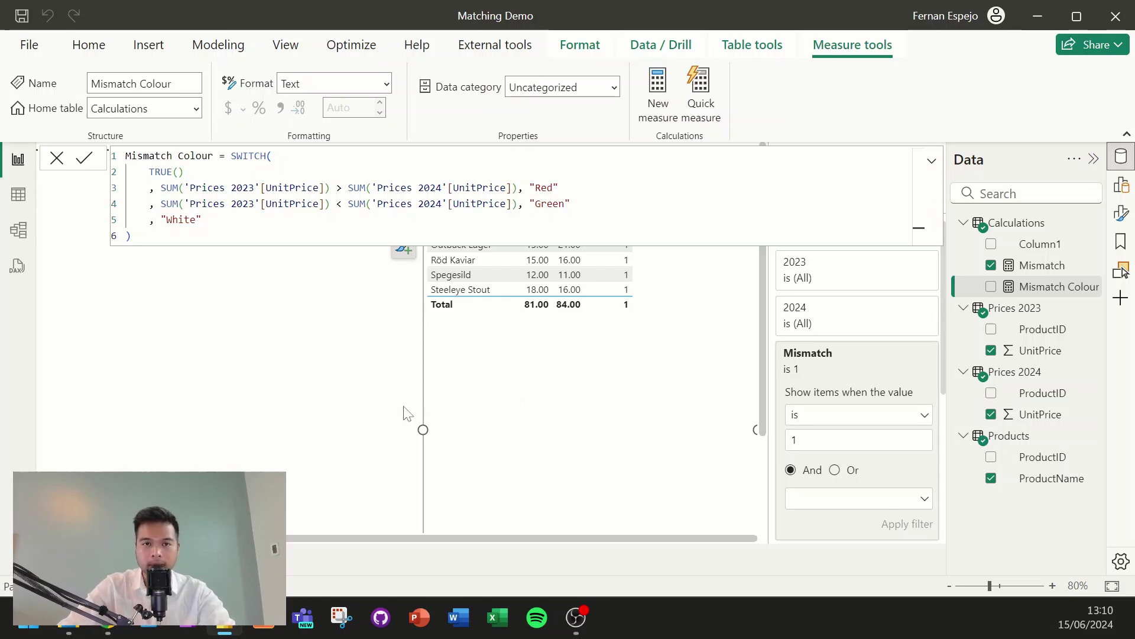
- Add Mismatch Colour as a column to the price table, narrow the visual, and collapse the Filters pane
click(359, 380)
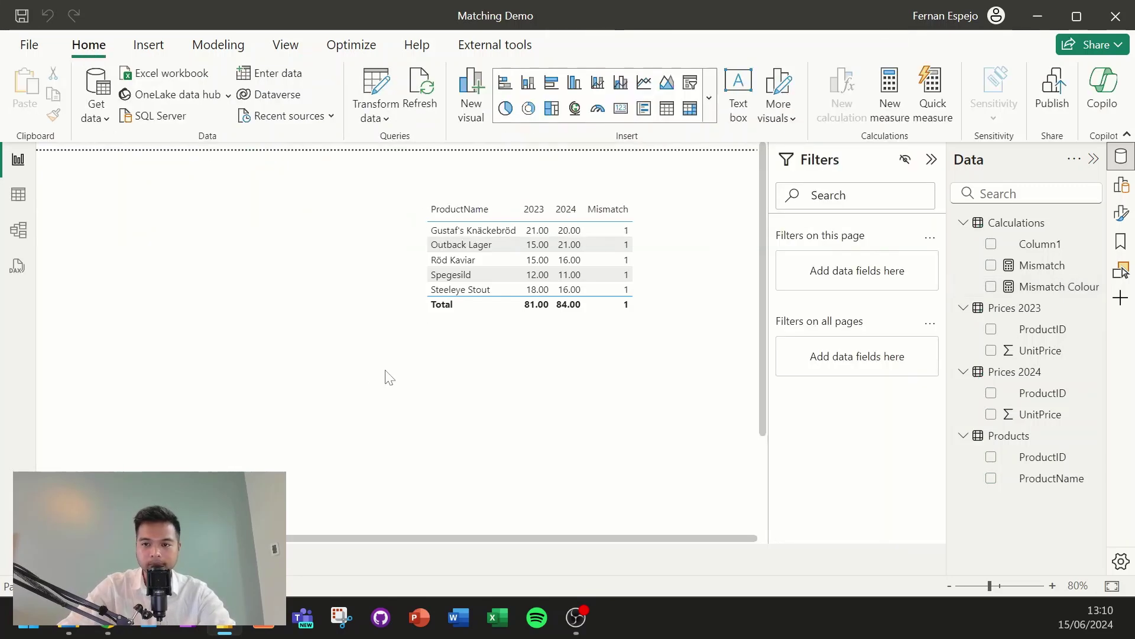
click(626, 398)
drag(1059, 286, 738, 354)
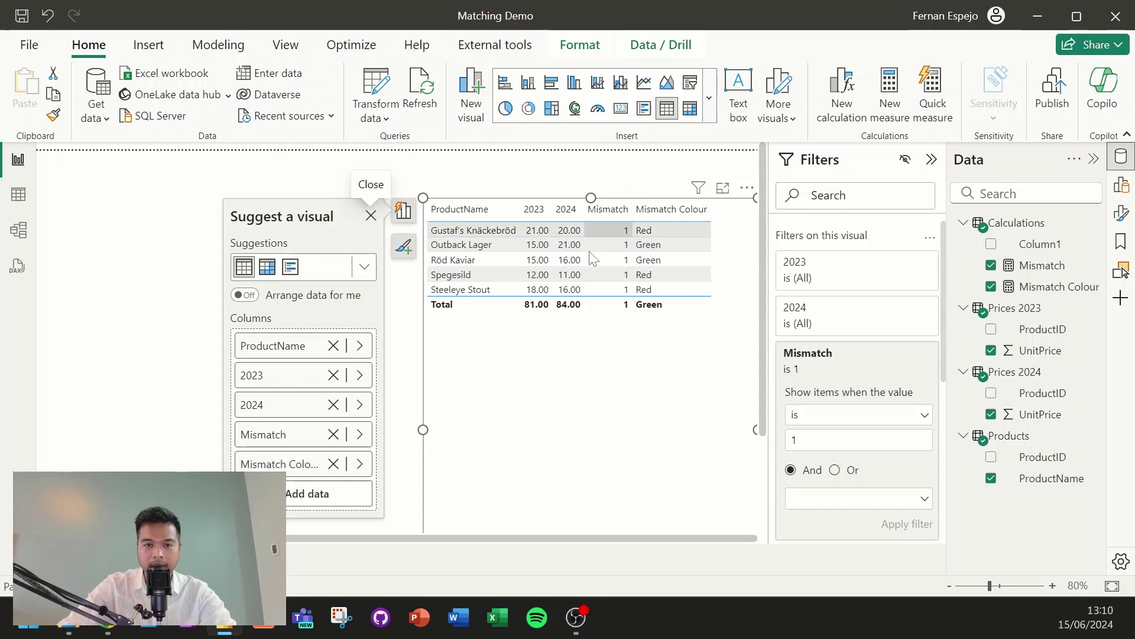
drag(424, 430, 444, 429)
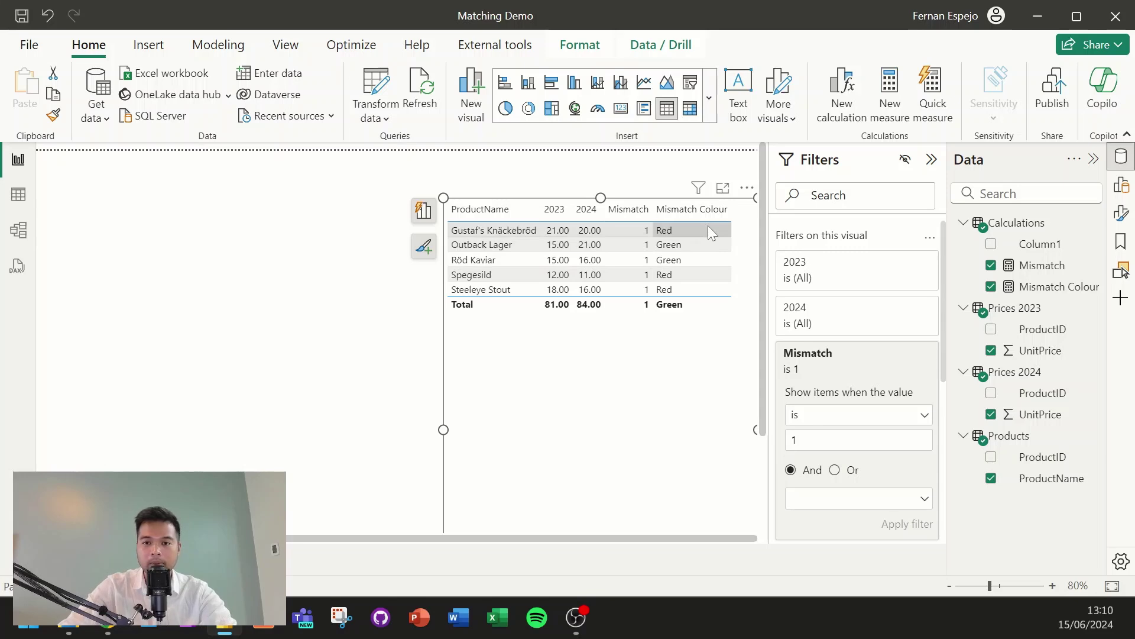
click(931, 159)
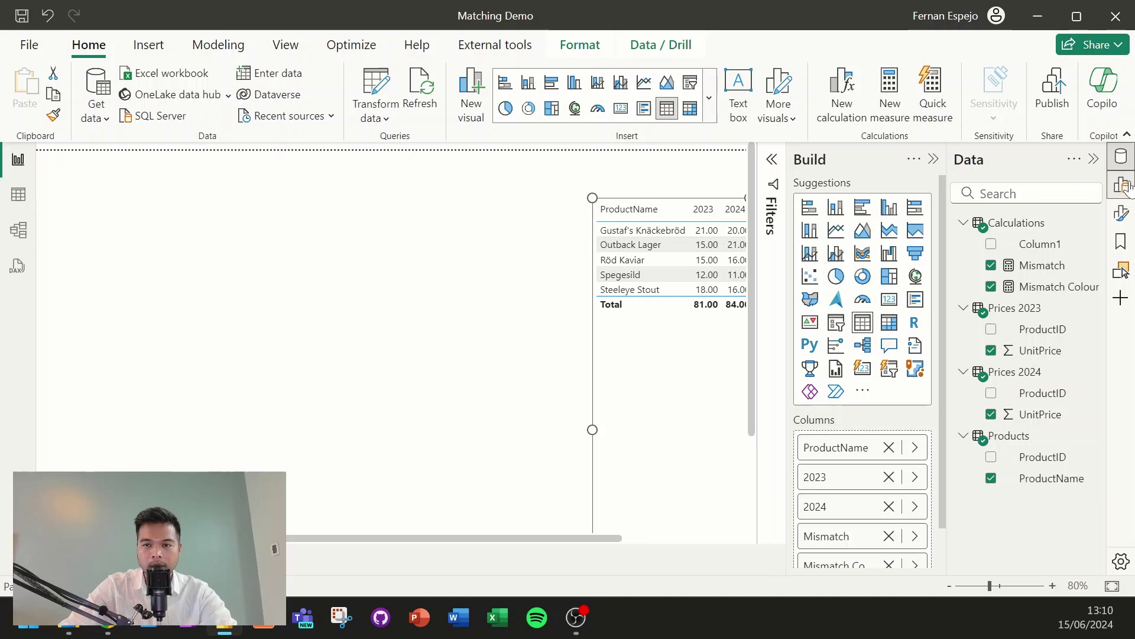
- Open the table's formatting options and expand the Cell elements settings
click(1122, 216)
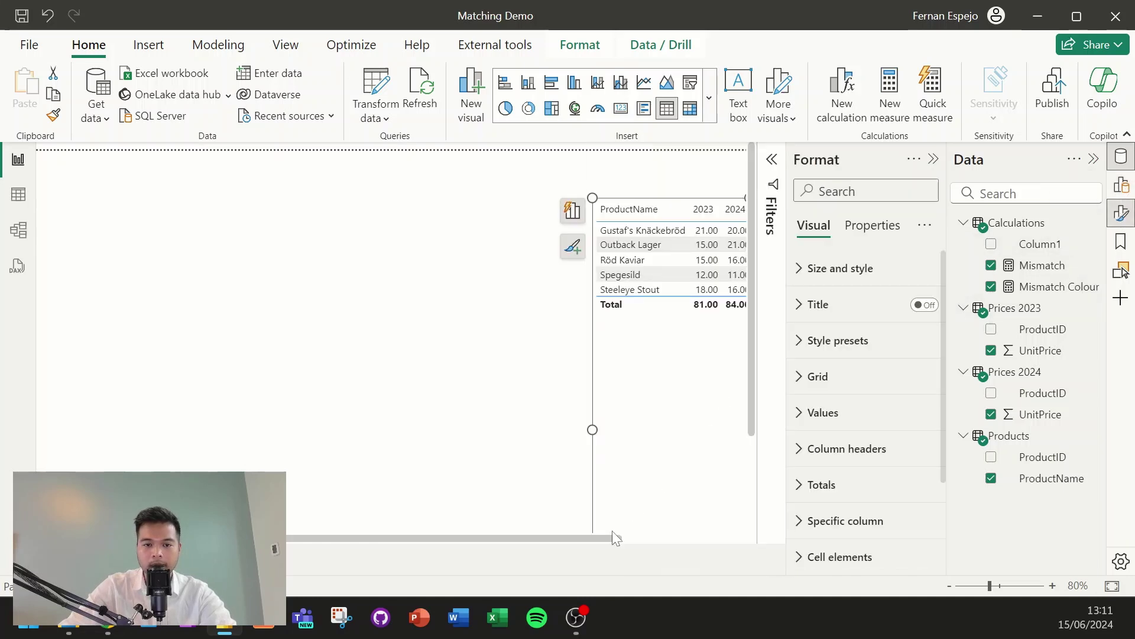
drag(612, 531, 722, 463)
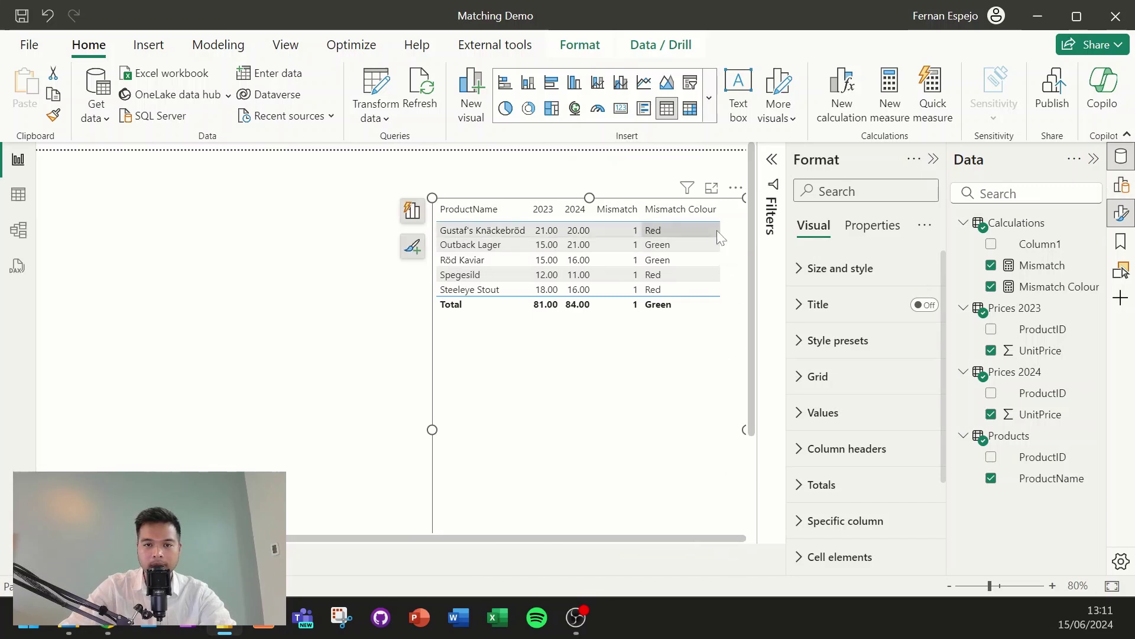
scroll(867, 384, down, 2)
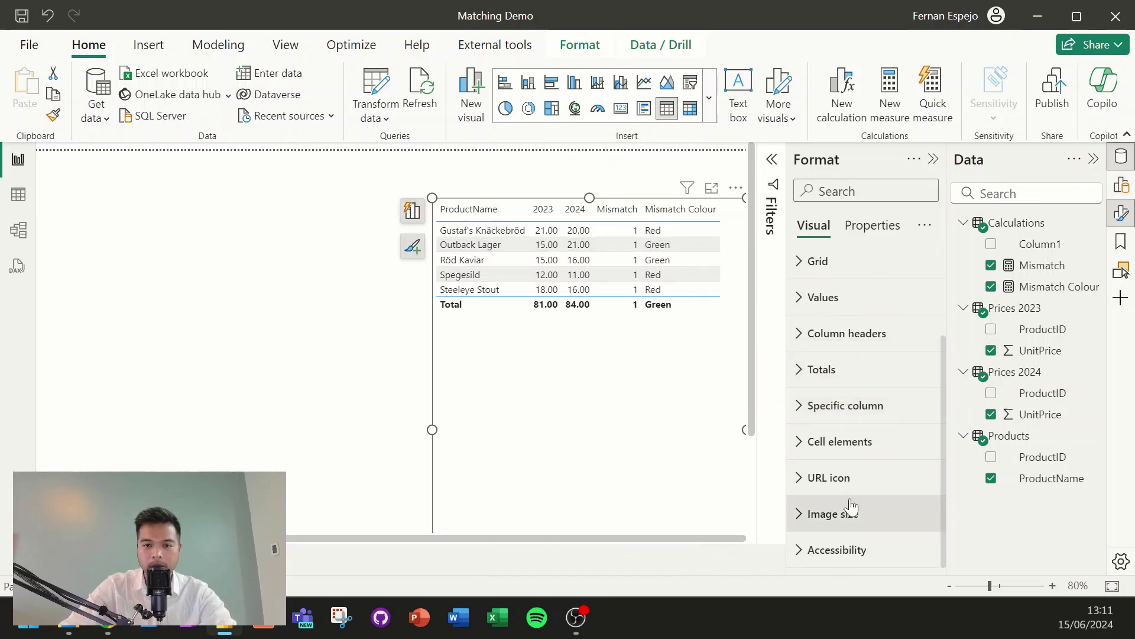
click(873, 405)
scroll(864, 414, down, 3)
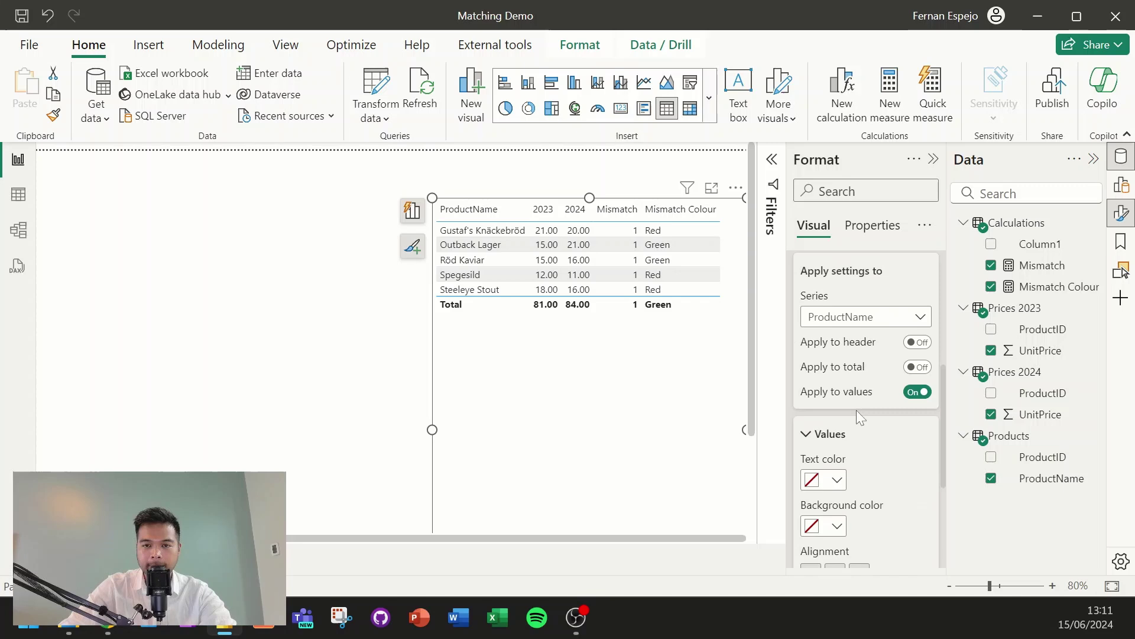
scroll(859, 308, up, 2)
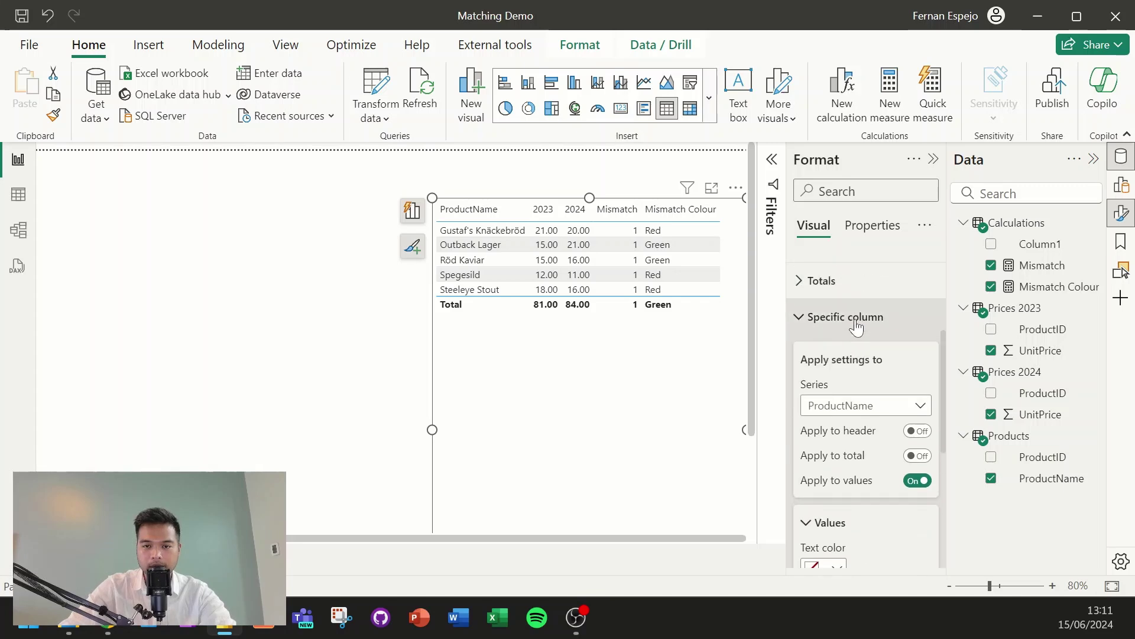
click(850, 318)
click(850, 449)
scroll(831, 481, down, 3)
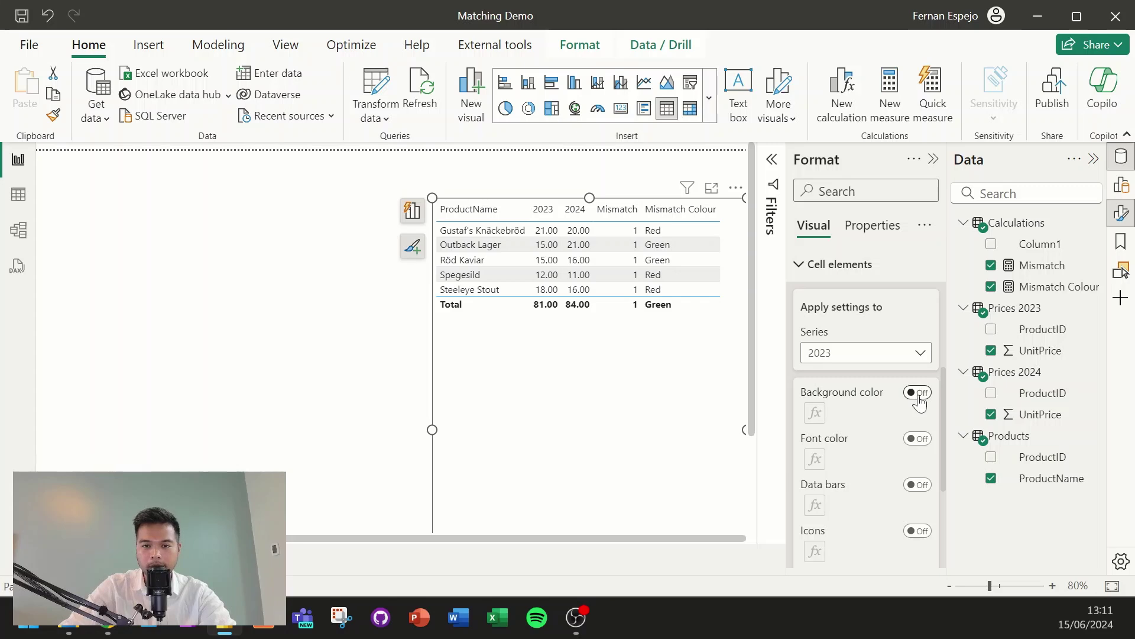
- Switch background colour on for the 2024 series, leaving 2023 unshaded
click(918, 393)
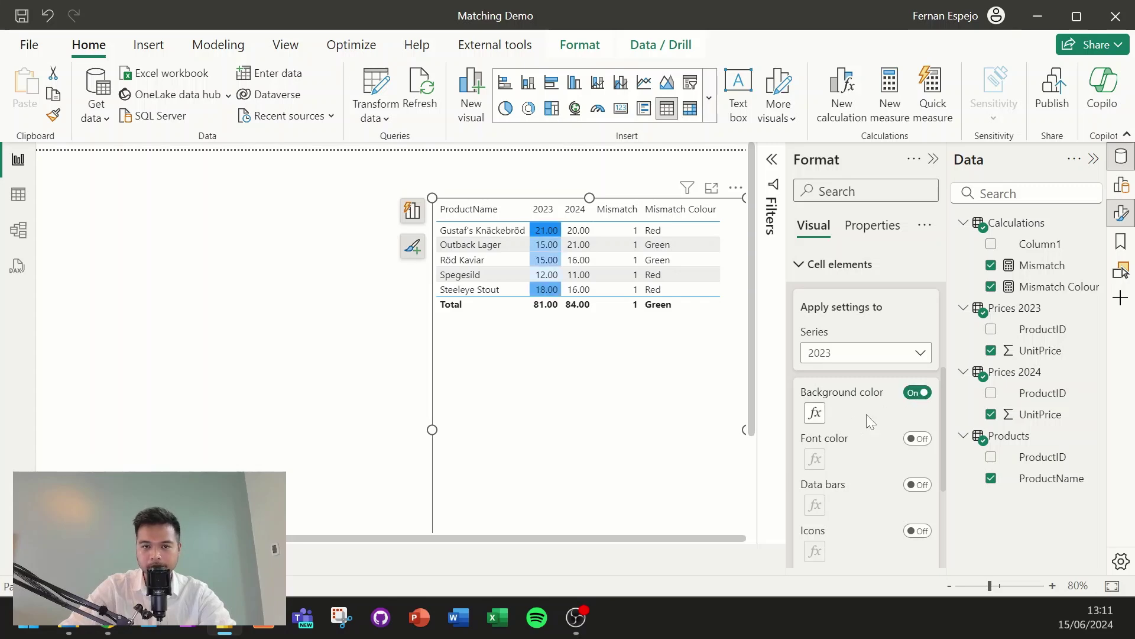
click(918, 392)
click(892, 357)
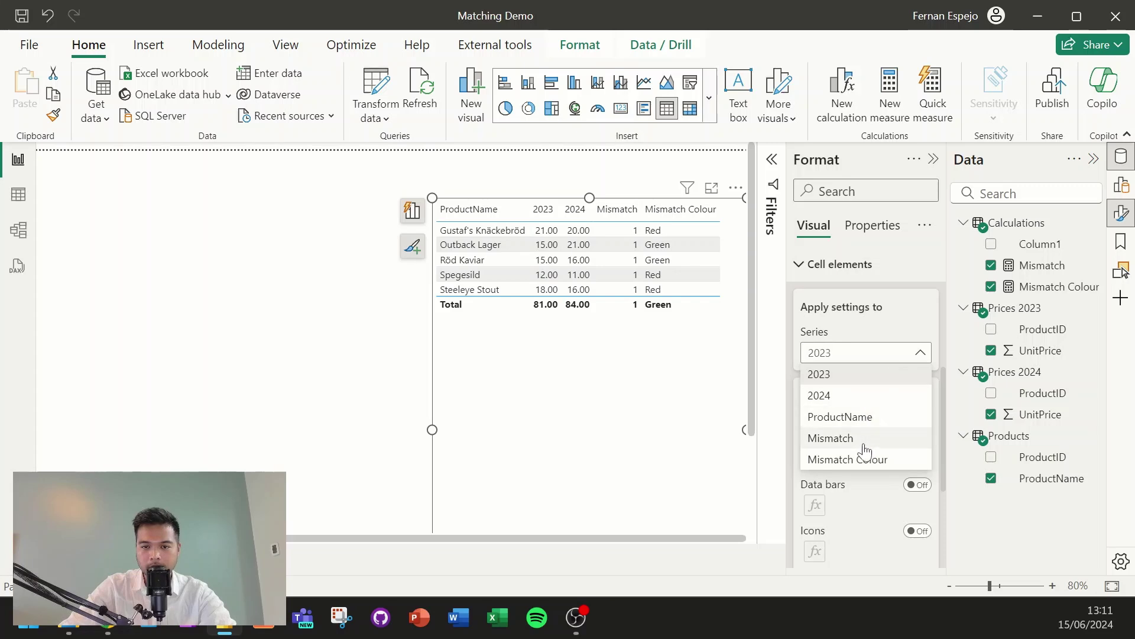
click(877, 397)
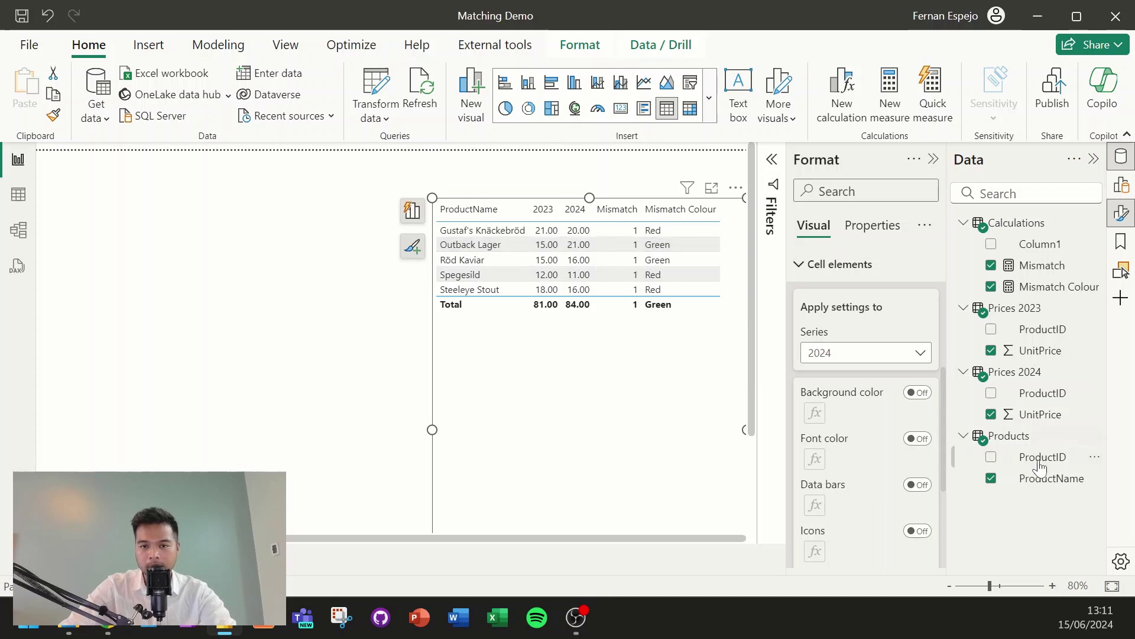
click(919, 393)
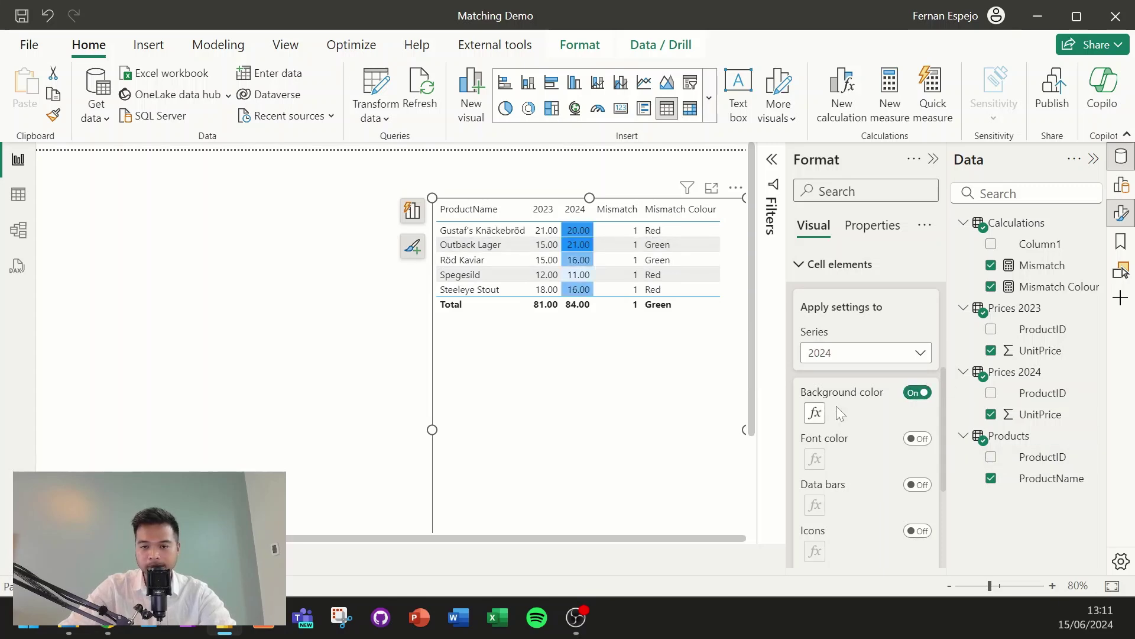
- Set the 2024 background colour format style to Rules, based on the Calculations Mismatch Colour measure
click(817, 415)
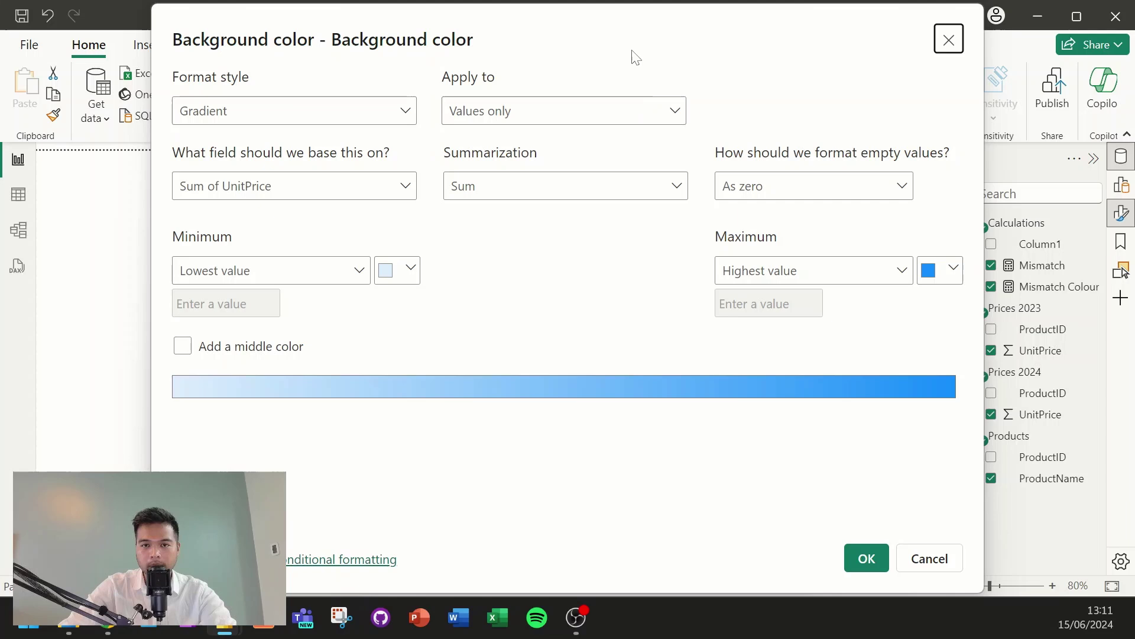
click(398, 121)
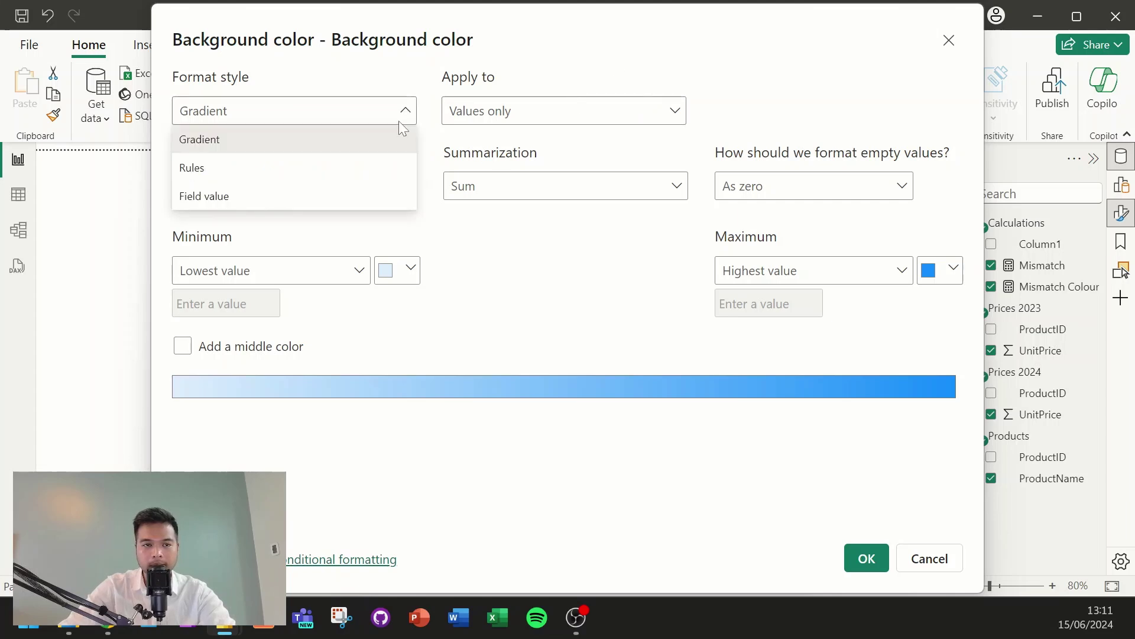
click(399, 121)
click(377, 190)
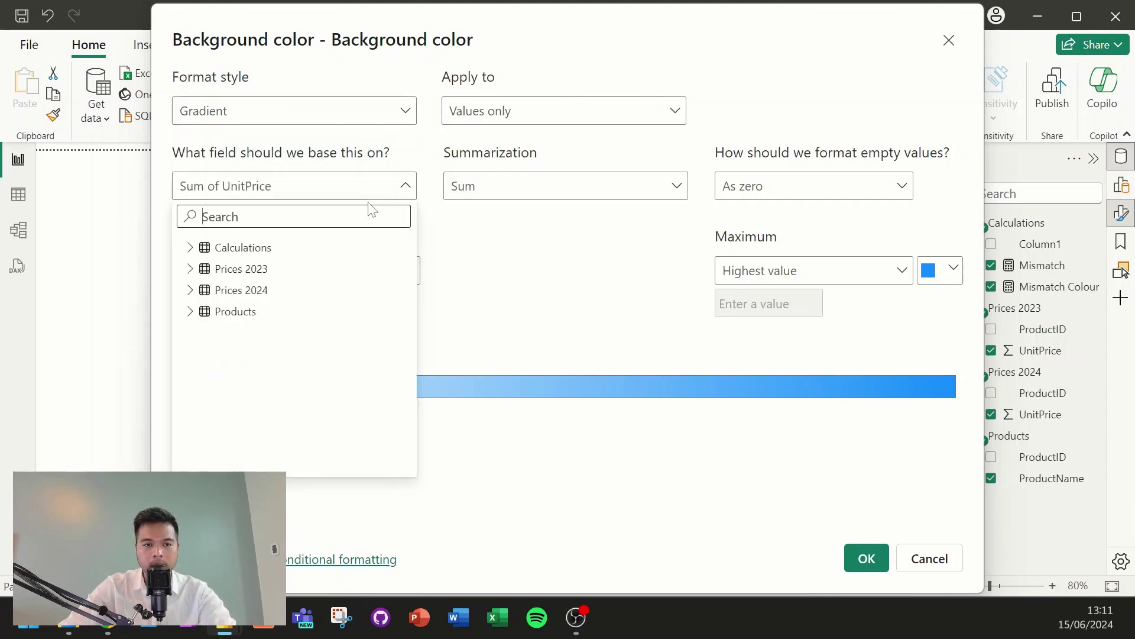
click(188, 248)
click(254, 310)
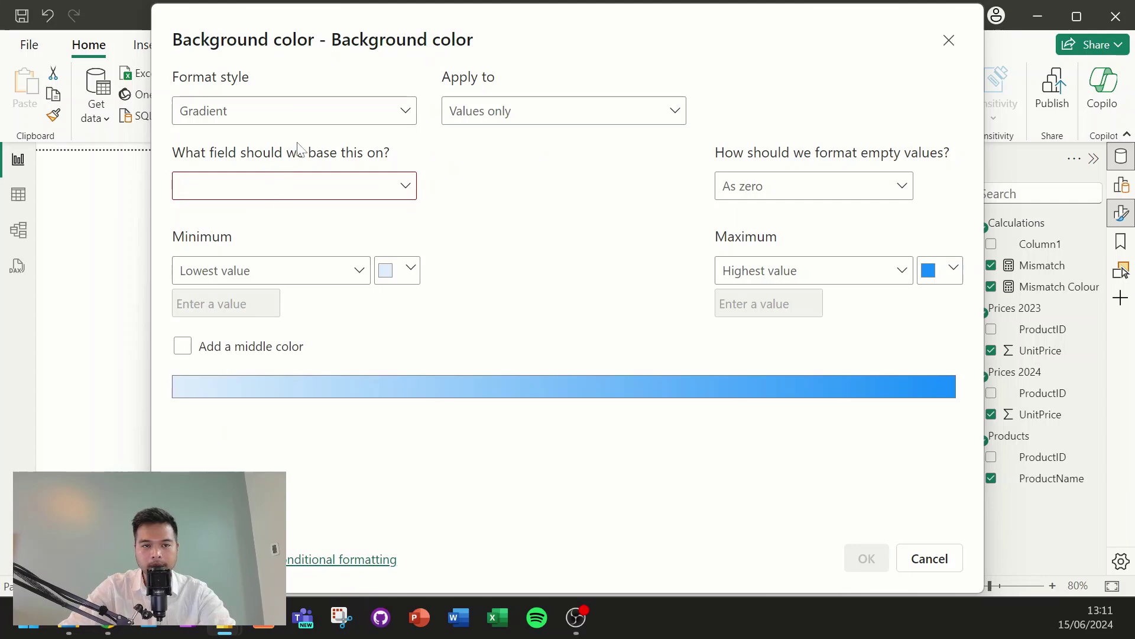
click(311, 113)
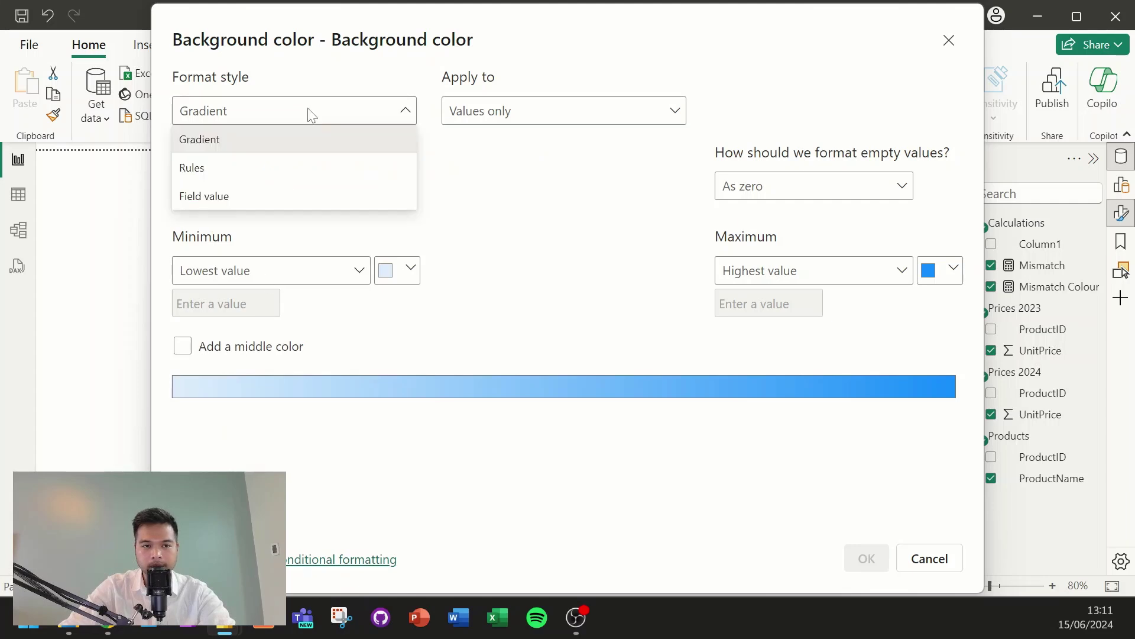
click(261, 201)
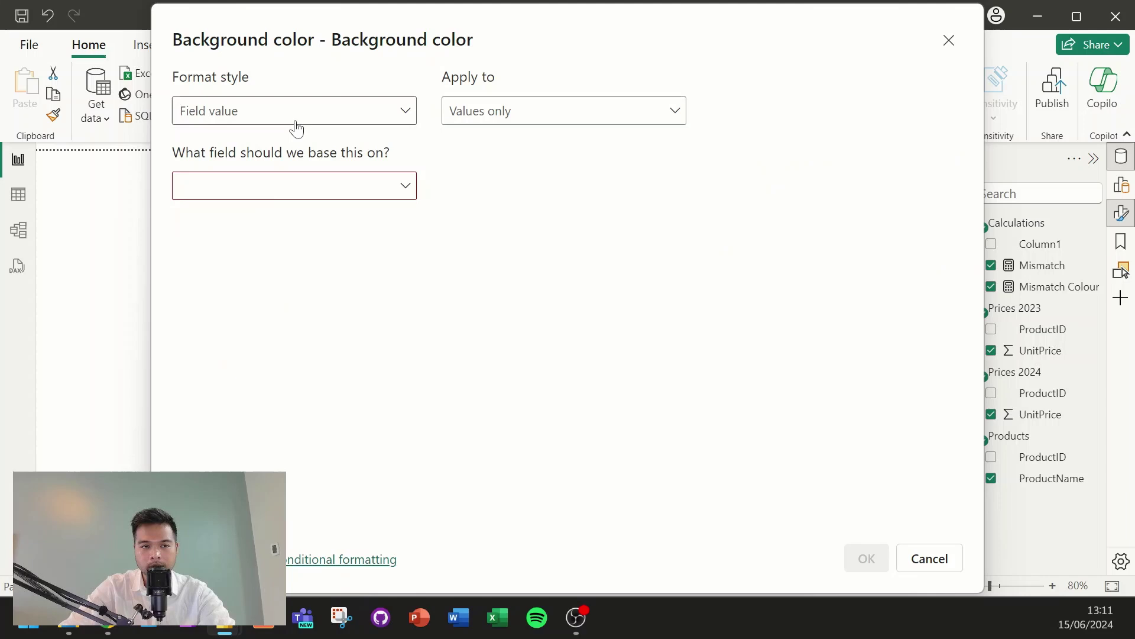
click(293, 118)
click(262, 180)
click(262, 186)
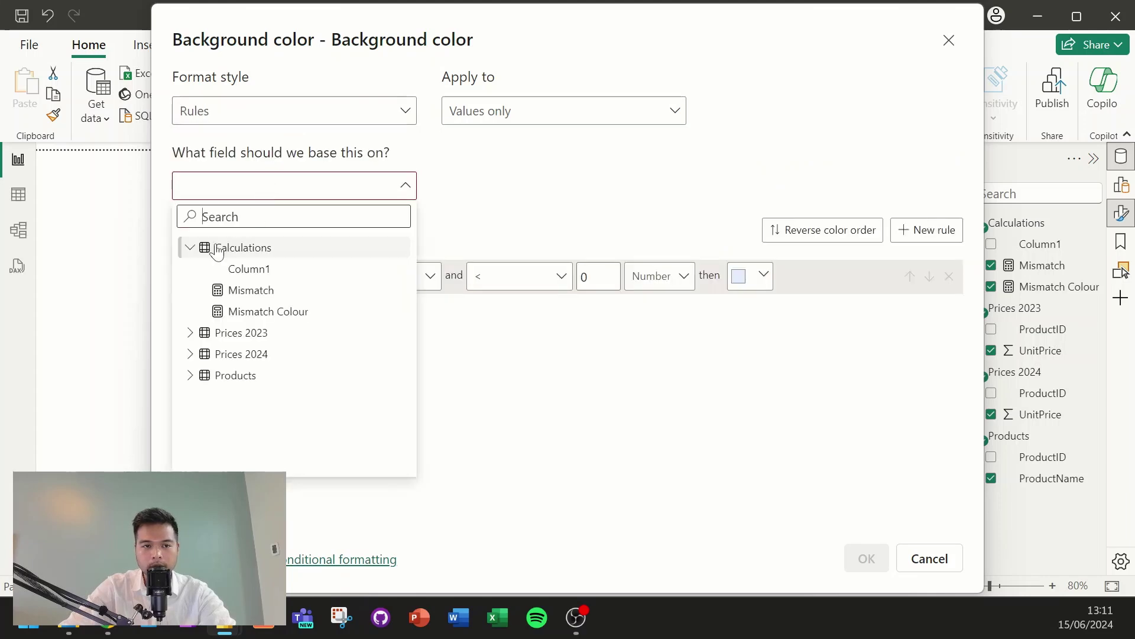
click(269, 312)
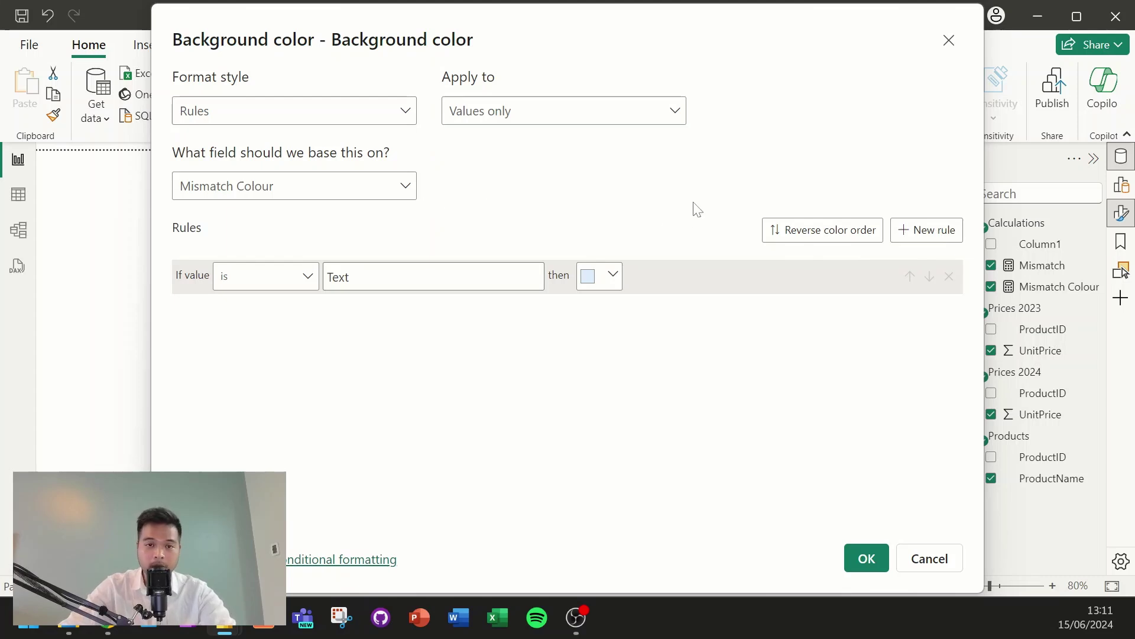
- Add two more rules and give the three rules light pink, light blue and white colours
click(932, 243)
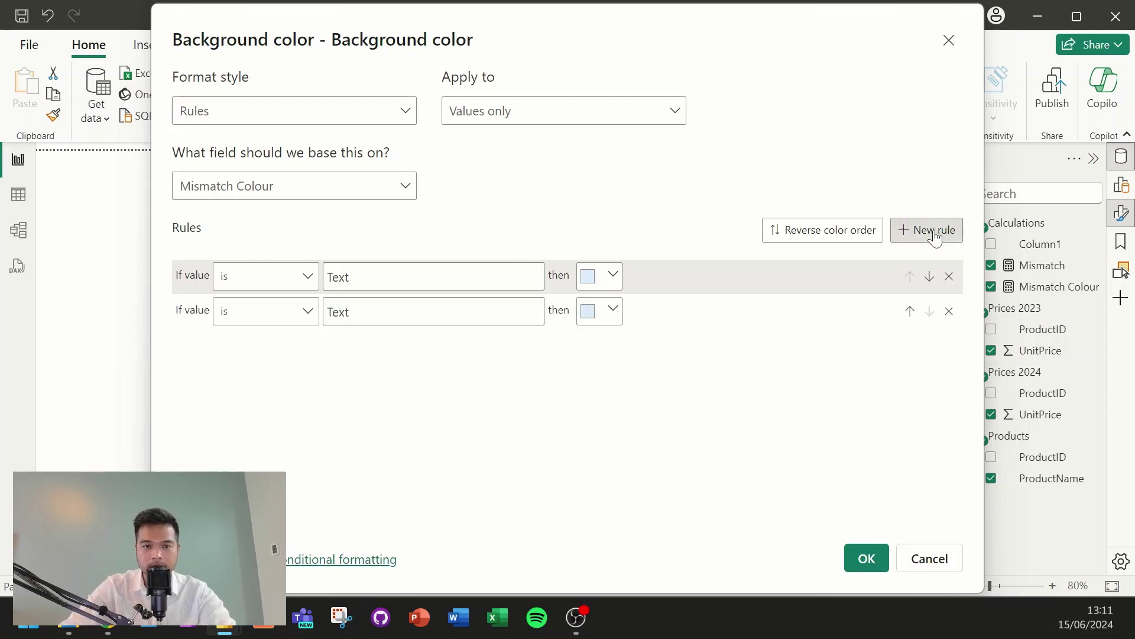
click(932, 238)
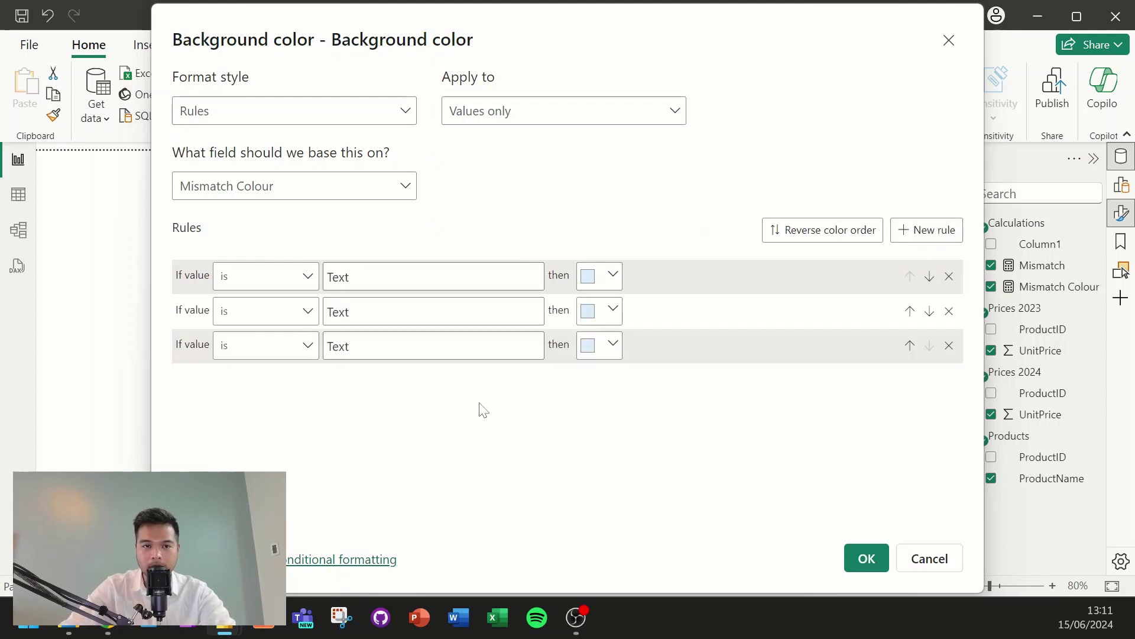
click(612, 277)
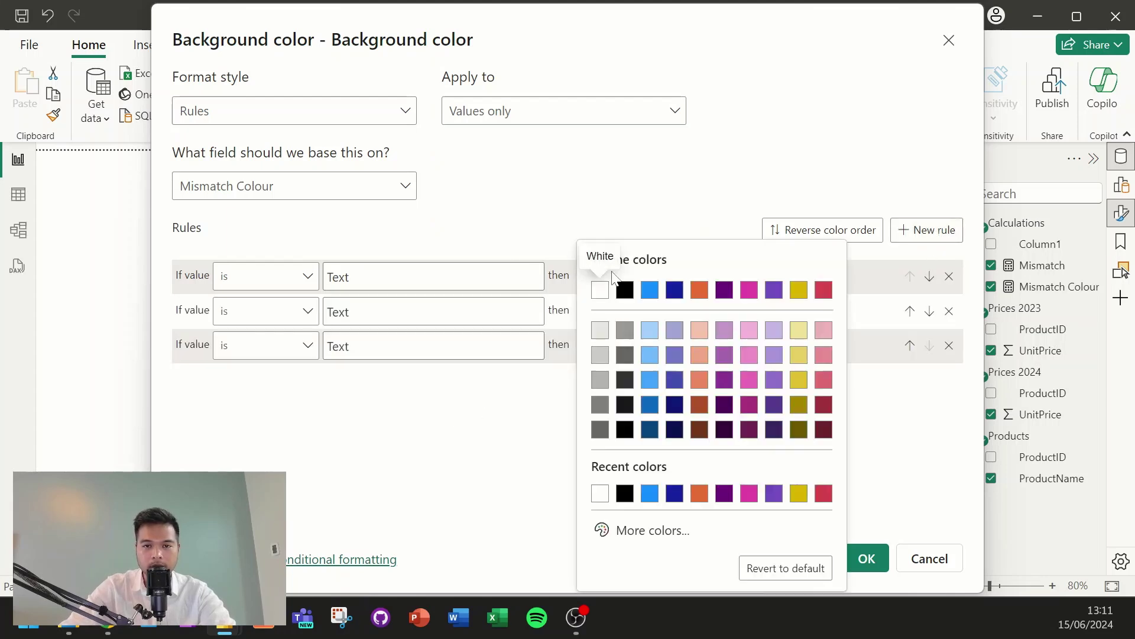
click(824, 330)
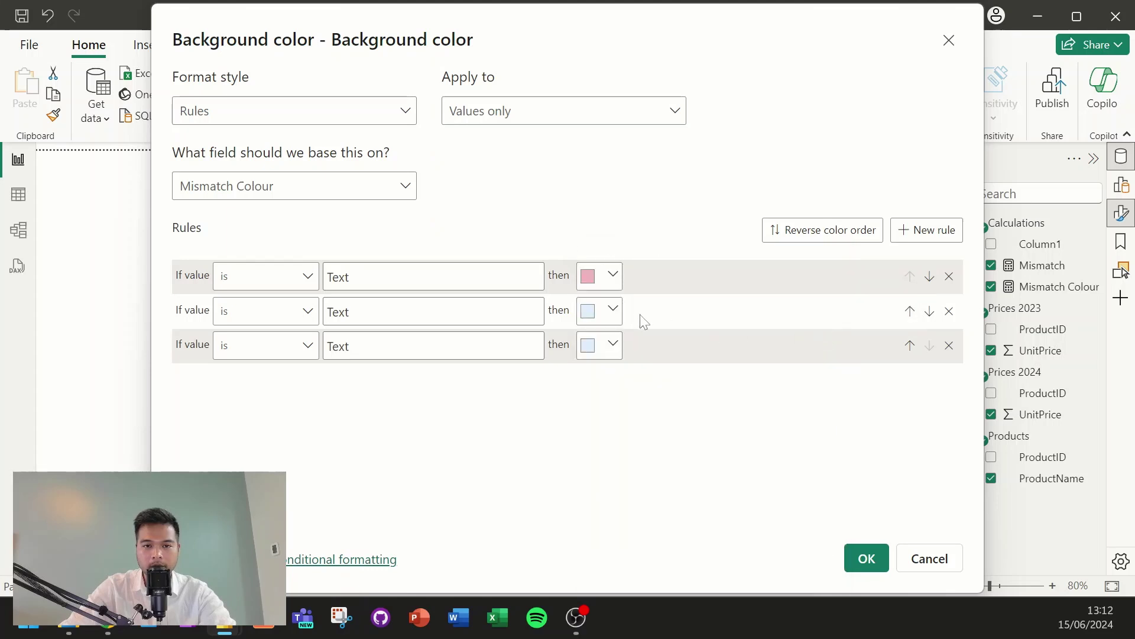
click(610, 311)
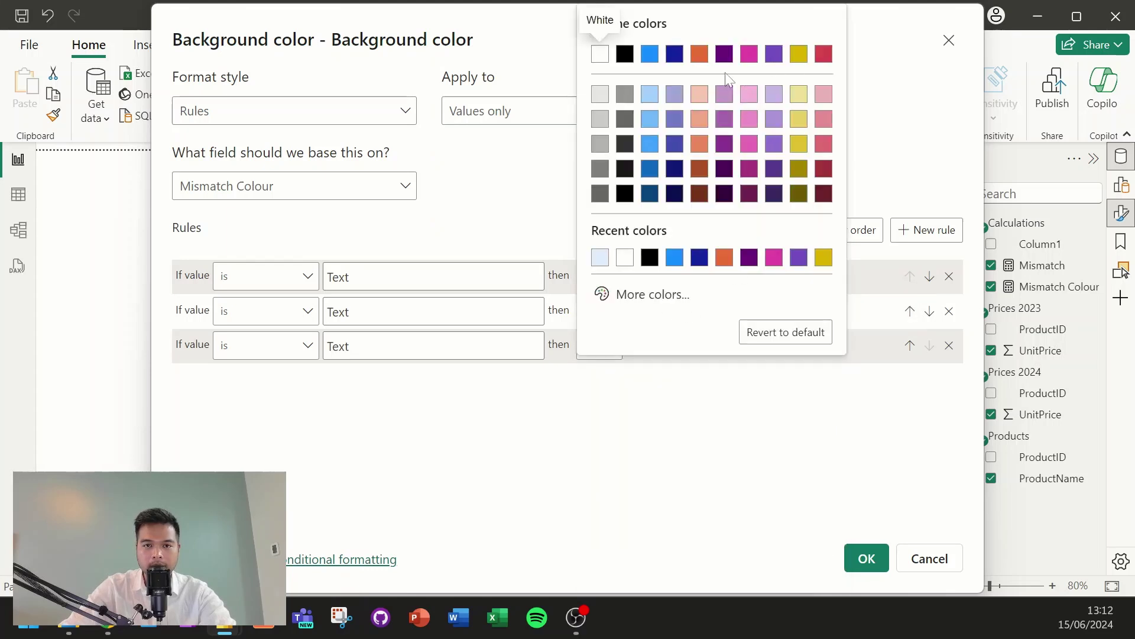
click(650, 96)
click(609, 346)
click(625, 258)
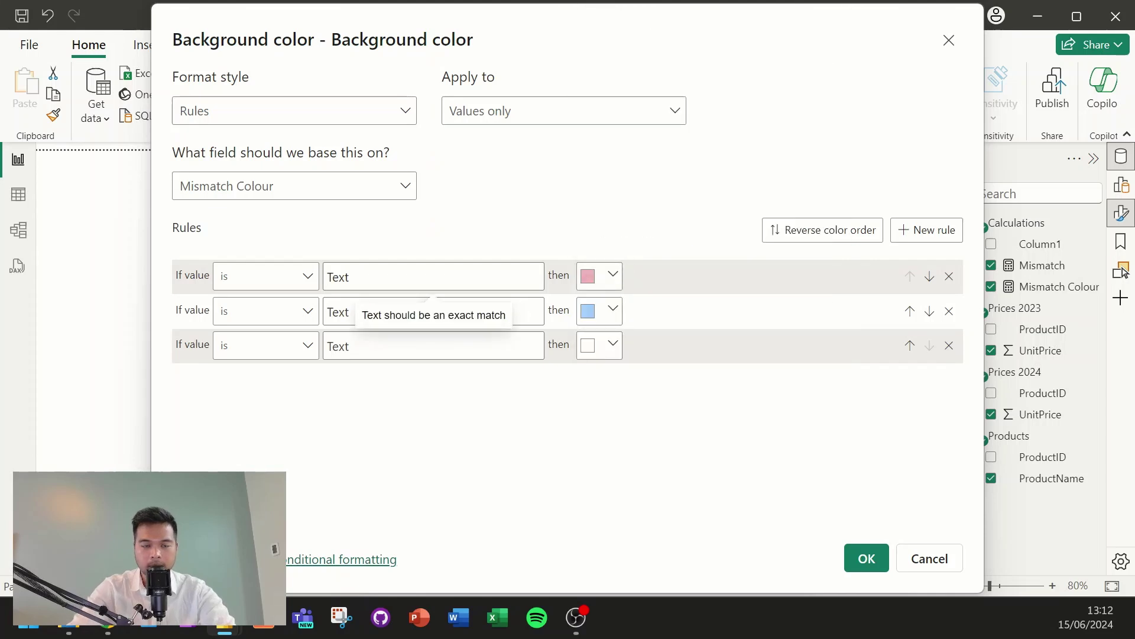
- Enter rule values Red, Green and White, then apply the background colour rules
text(Red)
key(Tab)
key(Tab)
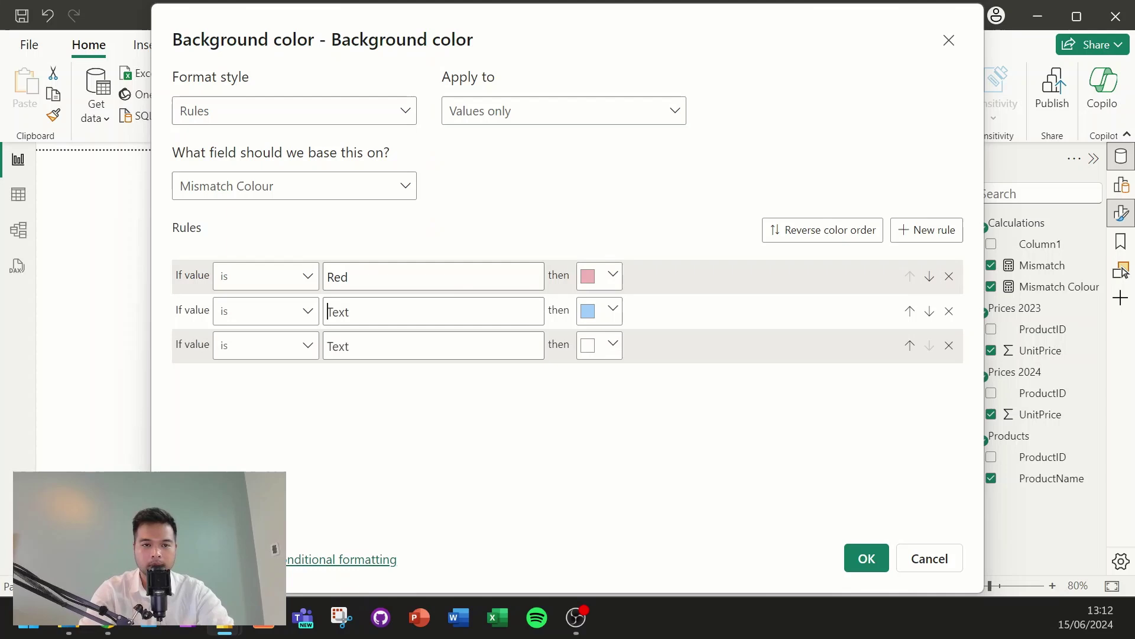
text(Grenn)
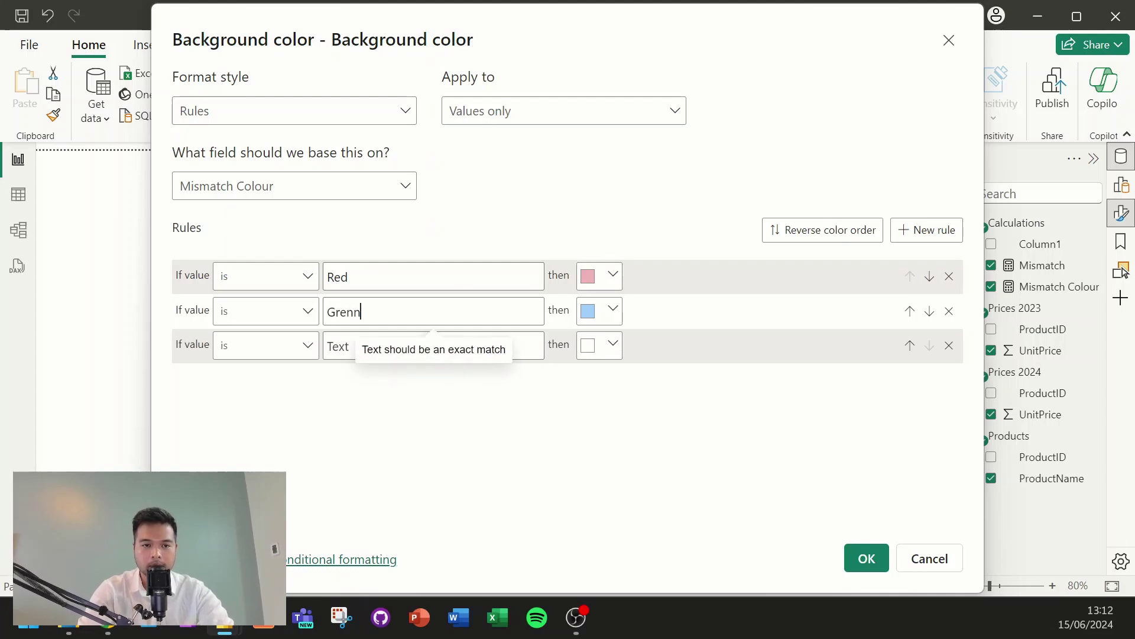
key(Tab)
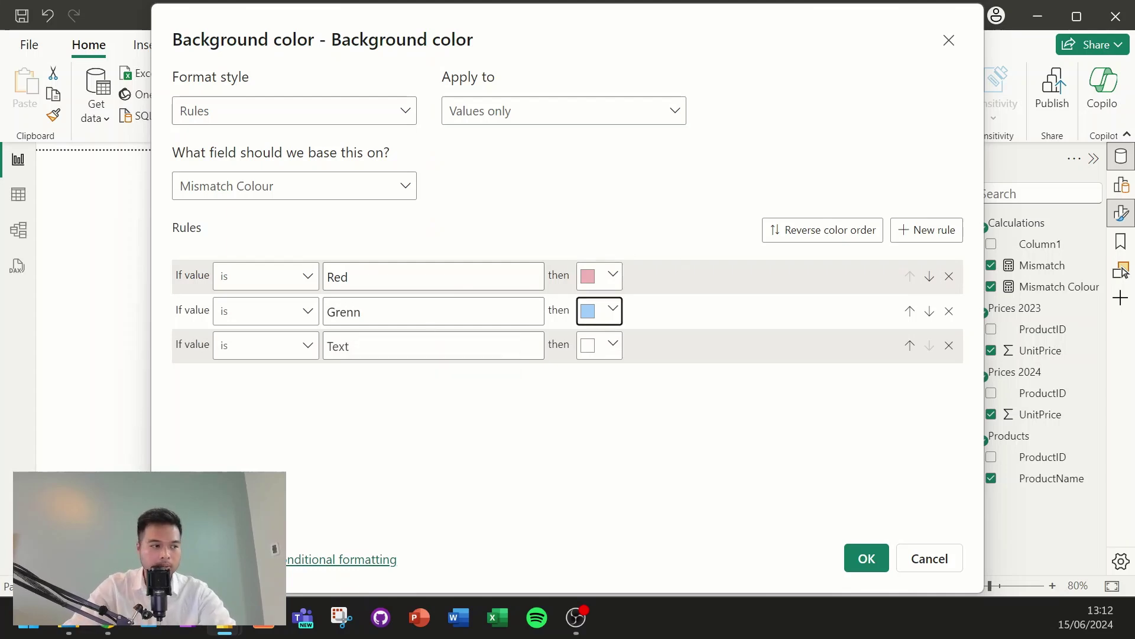
key(shift+Tab)
key(BackSpace)
key(BackSpace)
text(en)
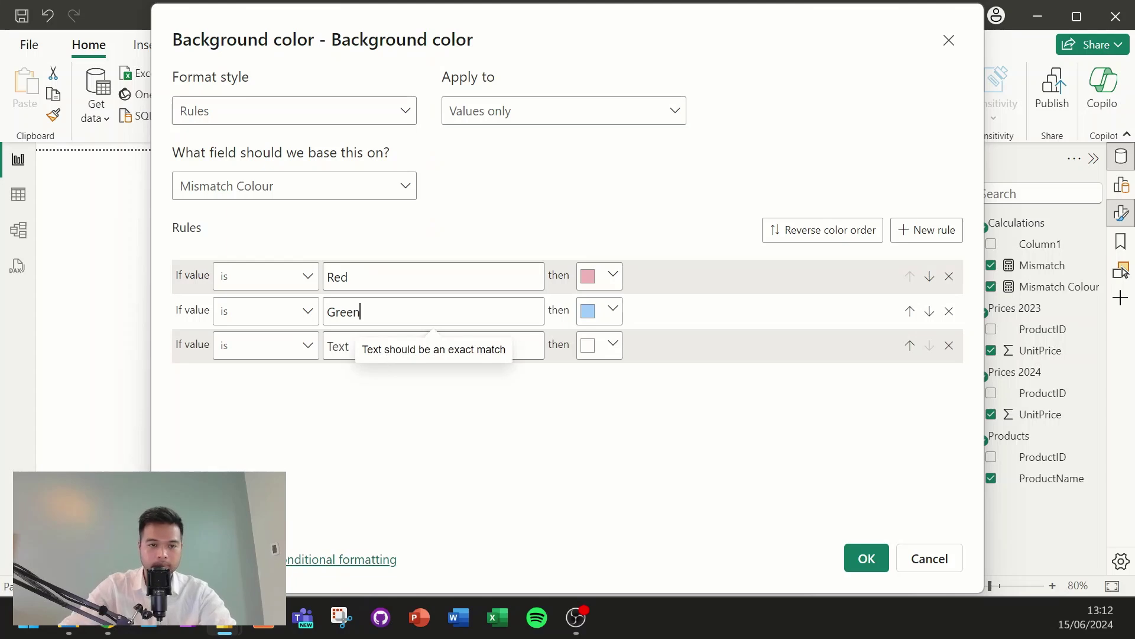
click(355, 346)
text(White)
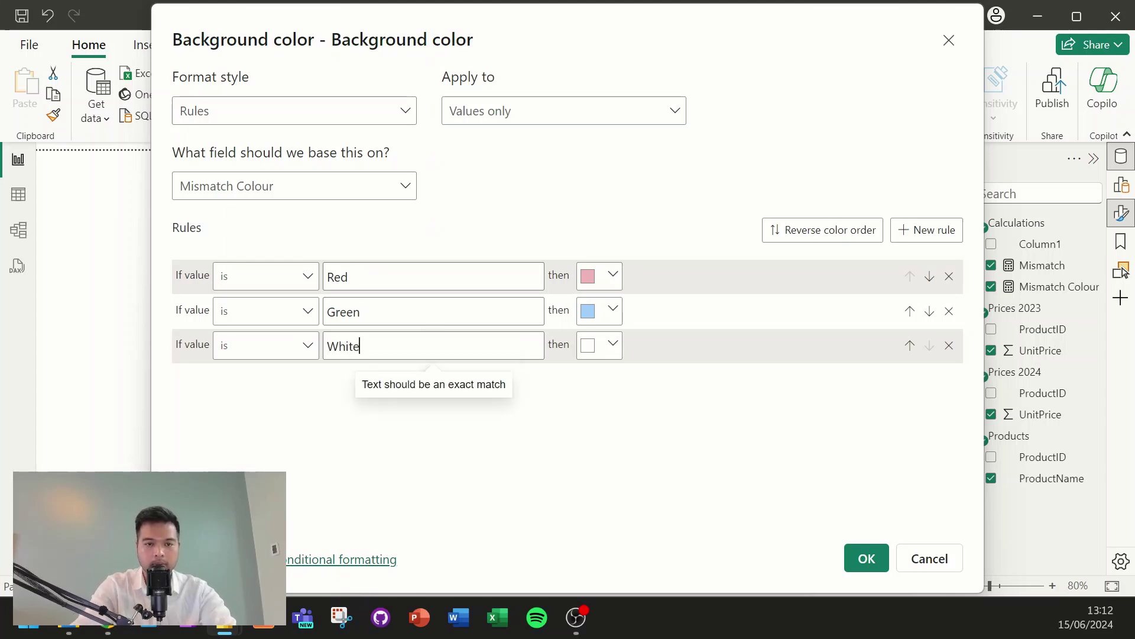
click(865, 559)
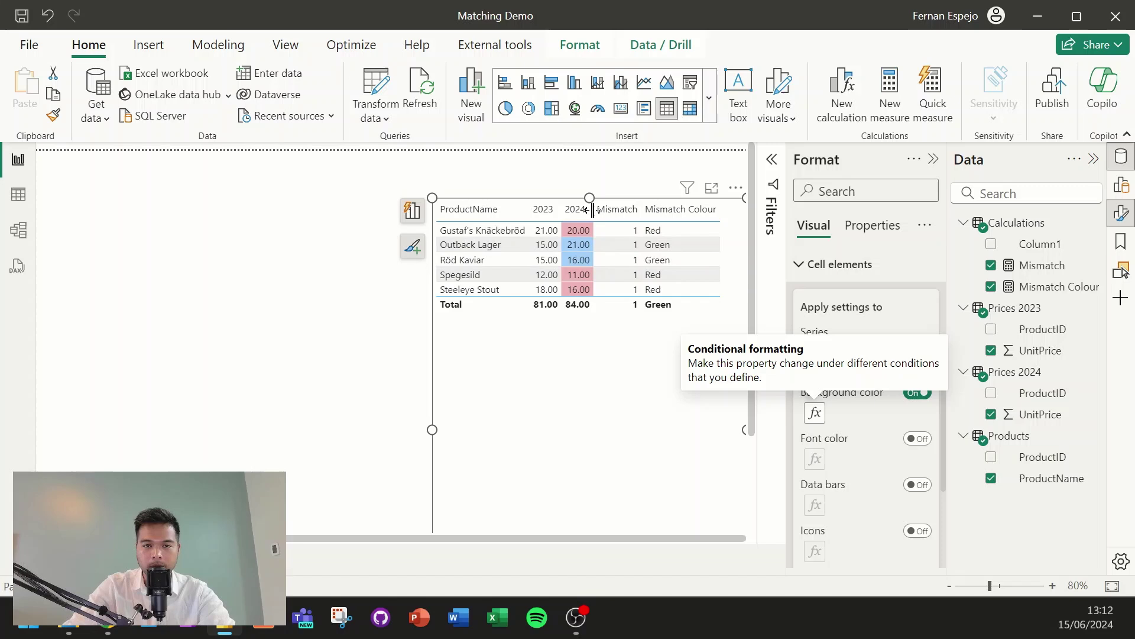
- Widen the 2024 column and turn on Icons for the 2024 cells
drag(592, 210, 608, 211)
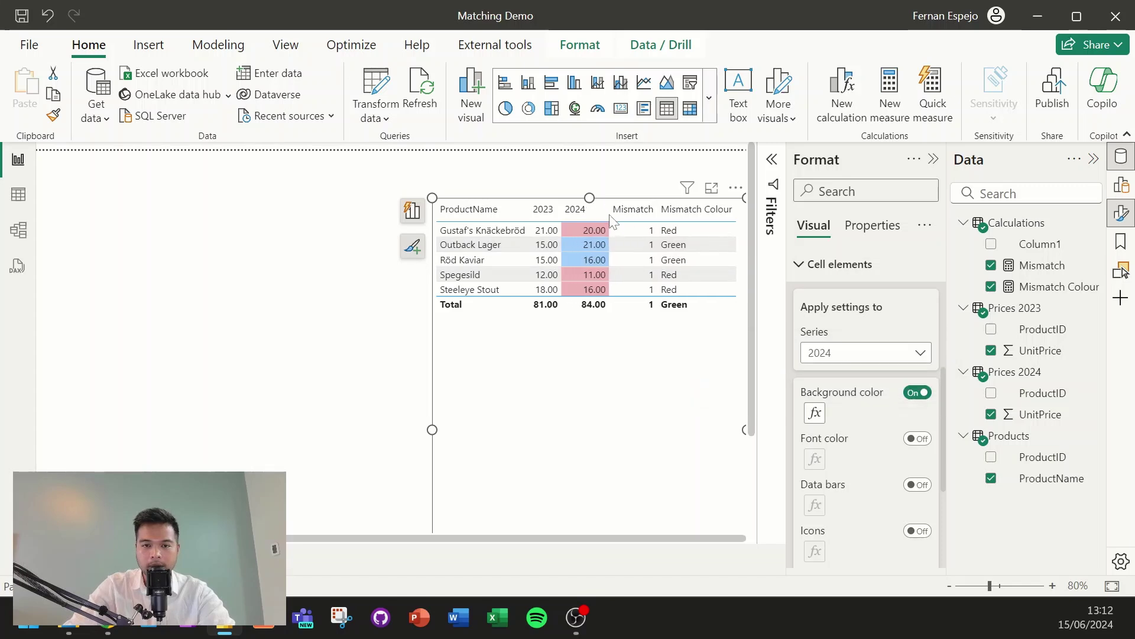
scroll(864, 447, down, 3)
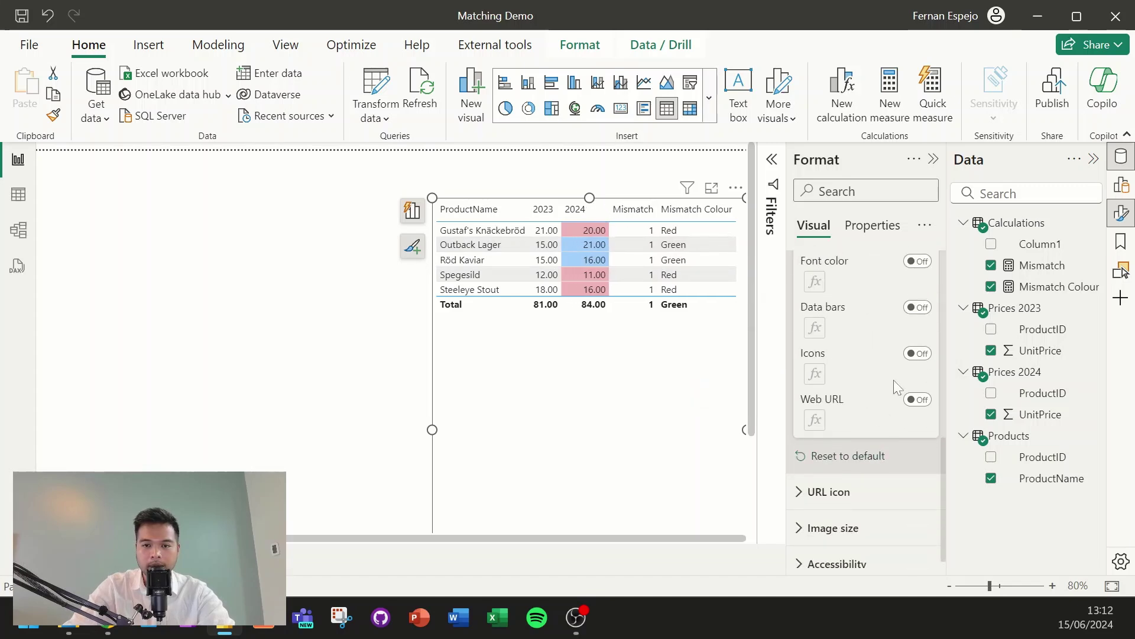
scroll(891, 381, up, 2)
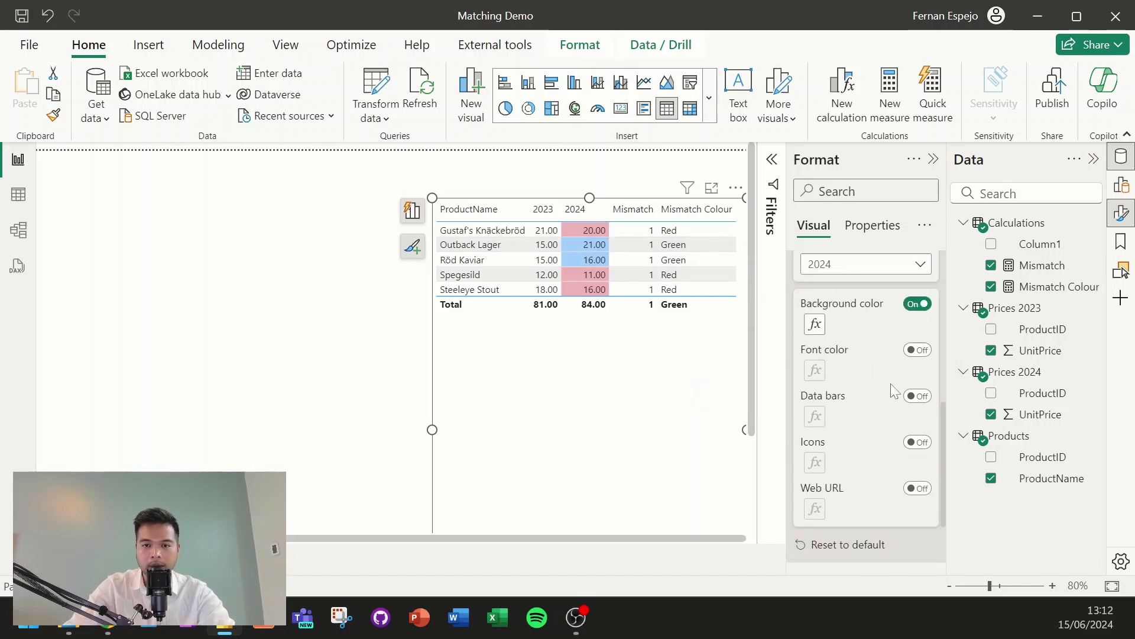
click(918, 444)
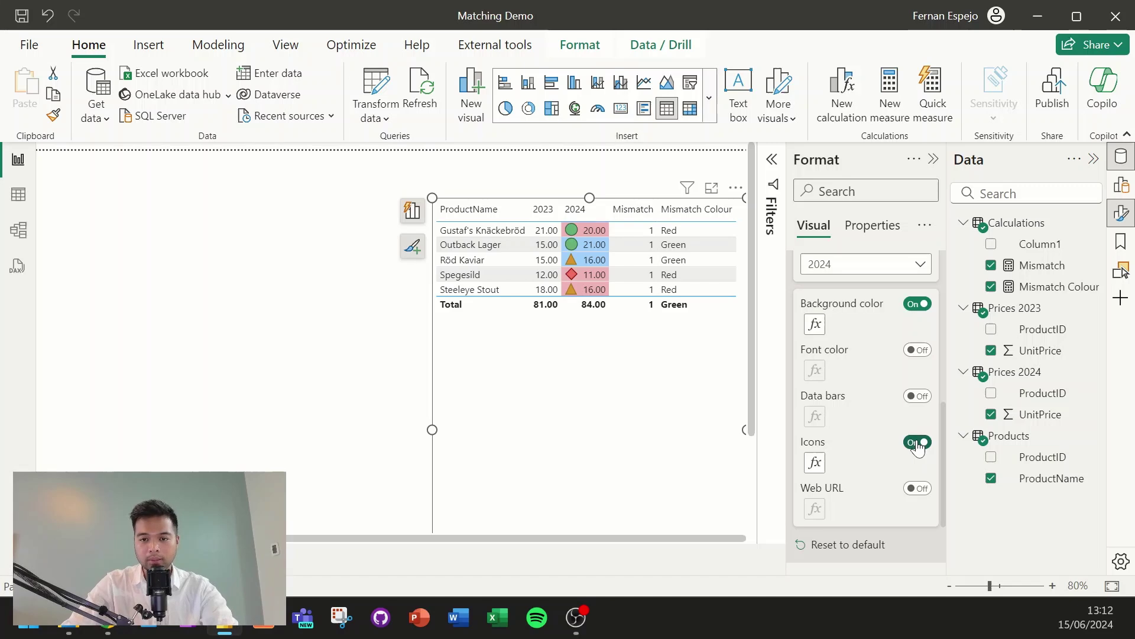
- Base the 2024 icon rules on the Calculations Mismatch Colour measure
click(821, 467)
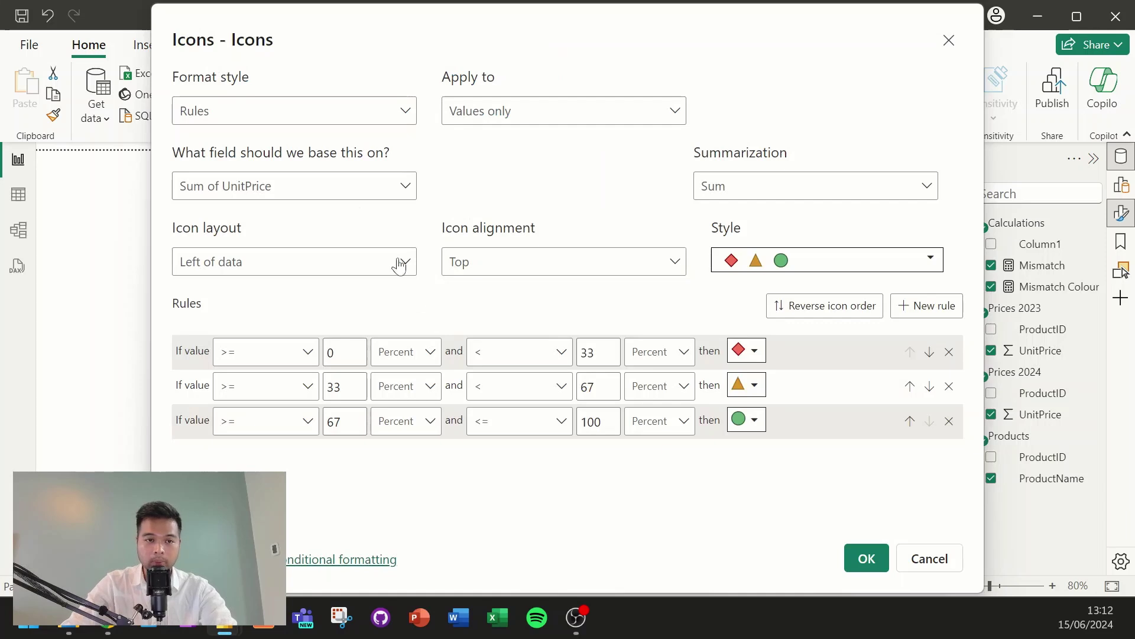
click(353, 197)
click(334, 148)
click(343, 200)
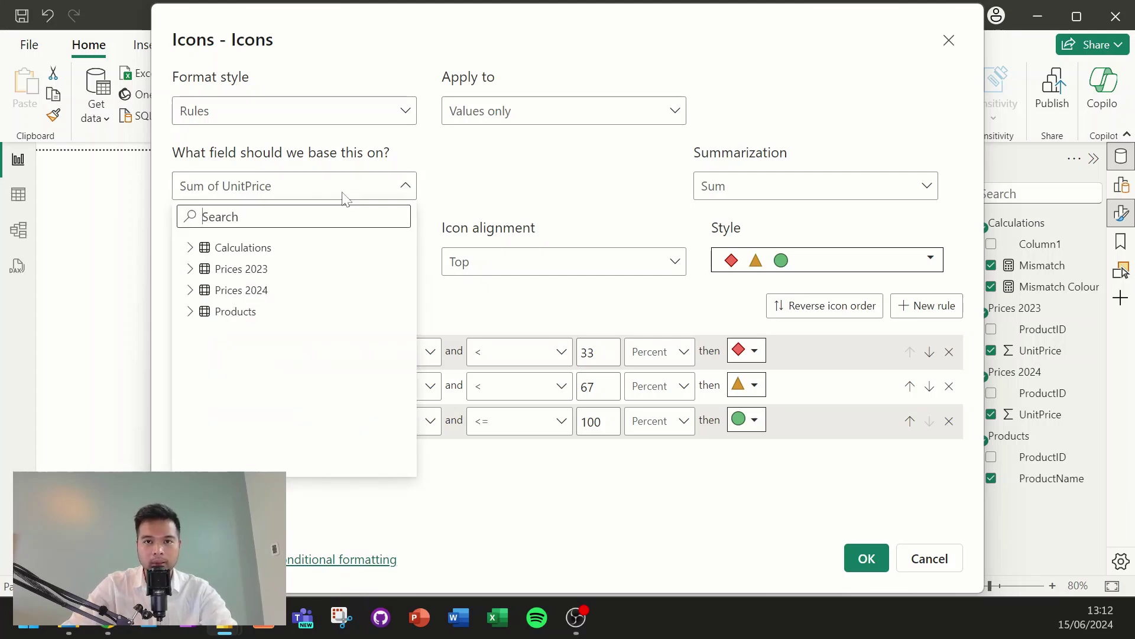
click(192, 248)
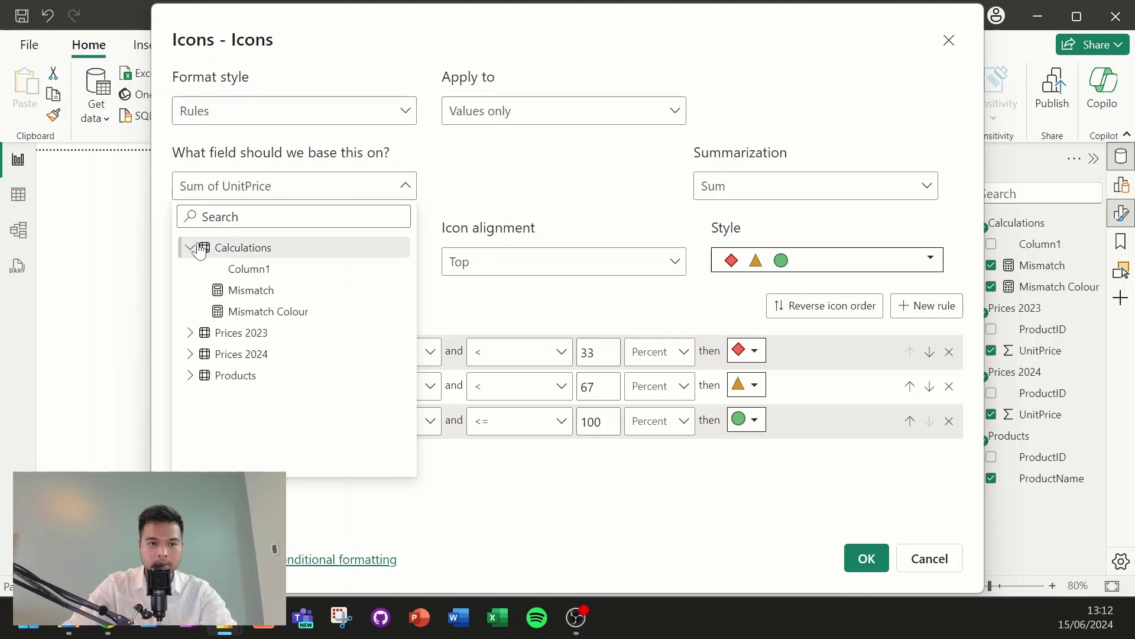
click(270, 312)
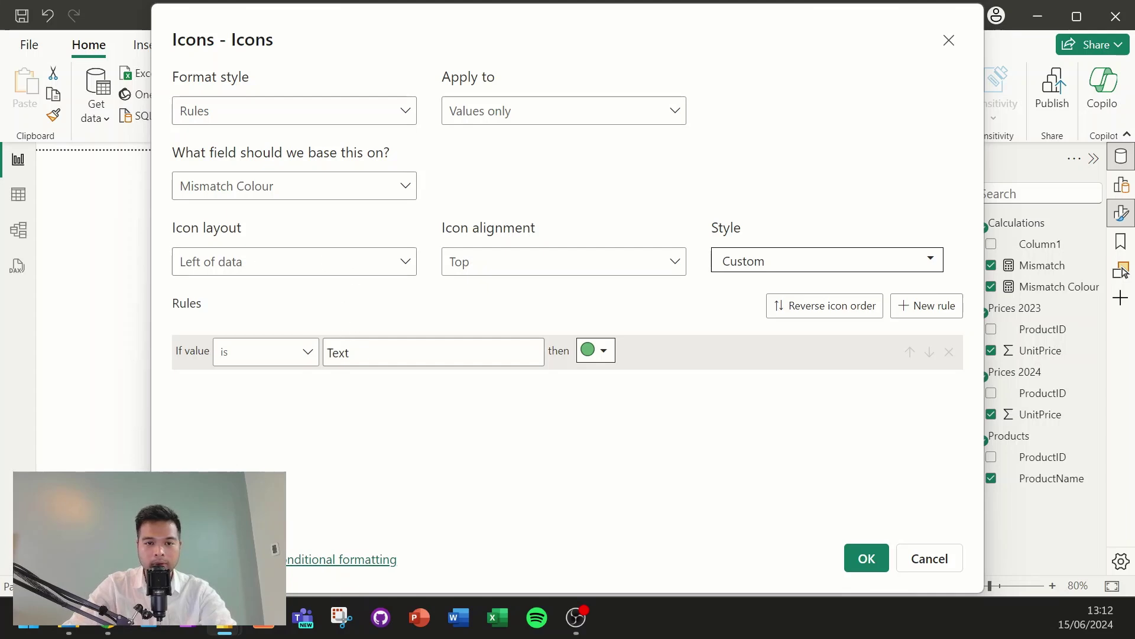
- Add three icon rules: green up arrow, red down arrow, and no icon
click(918, 313)
click(918, 310)
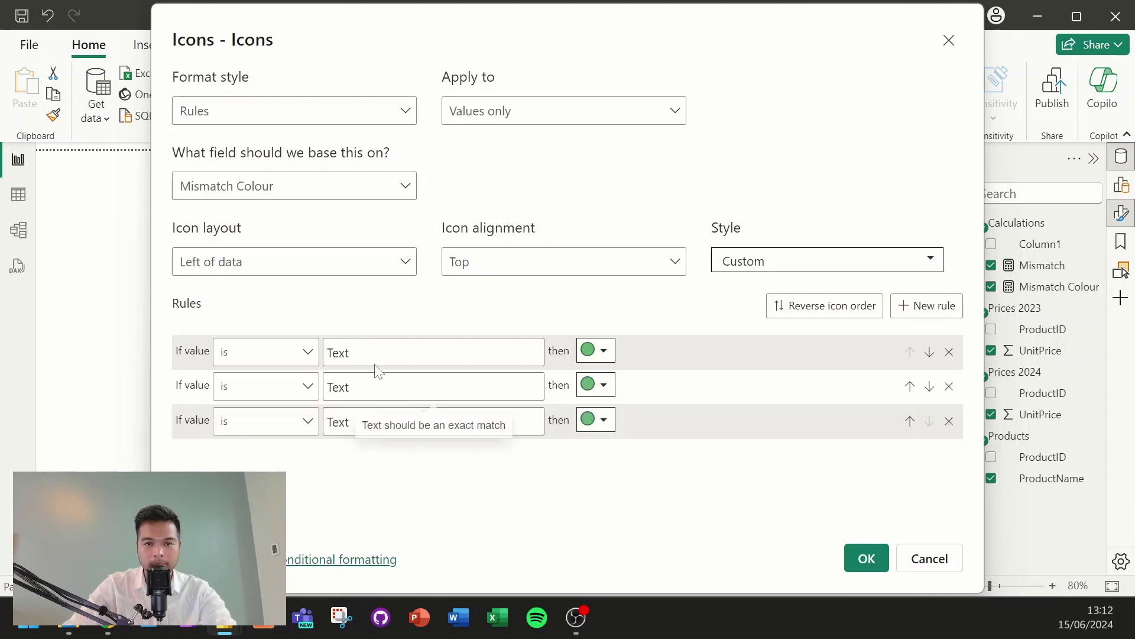
click(603, 353)
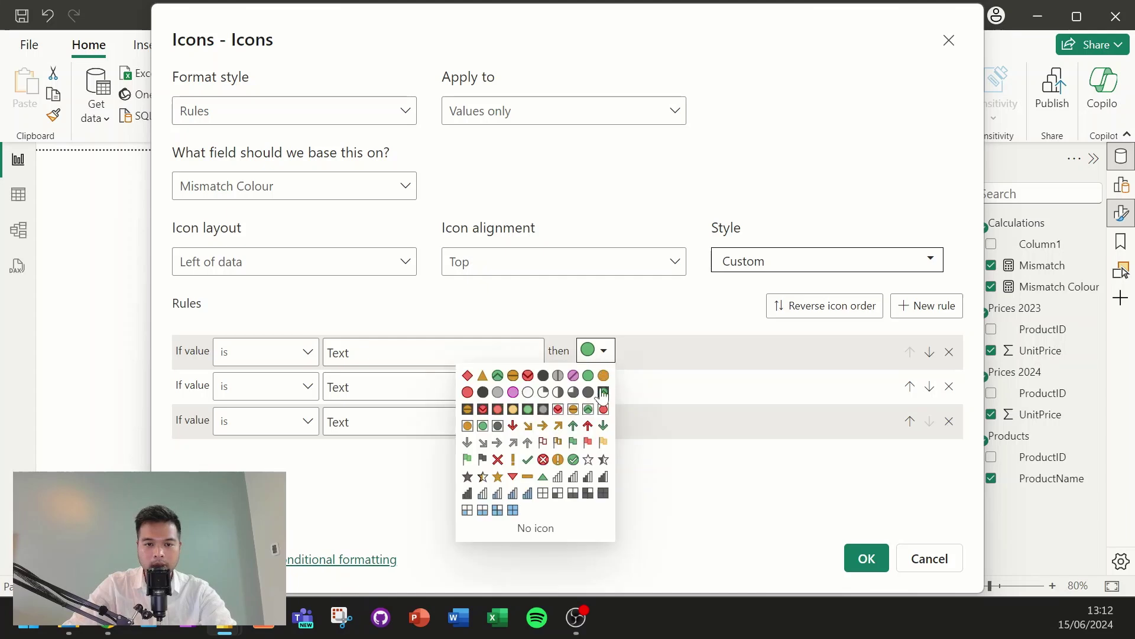
click(573, 426)
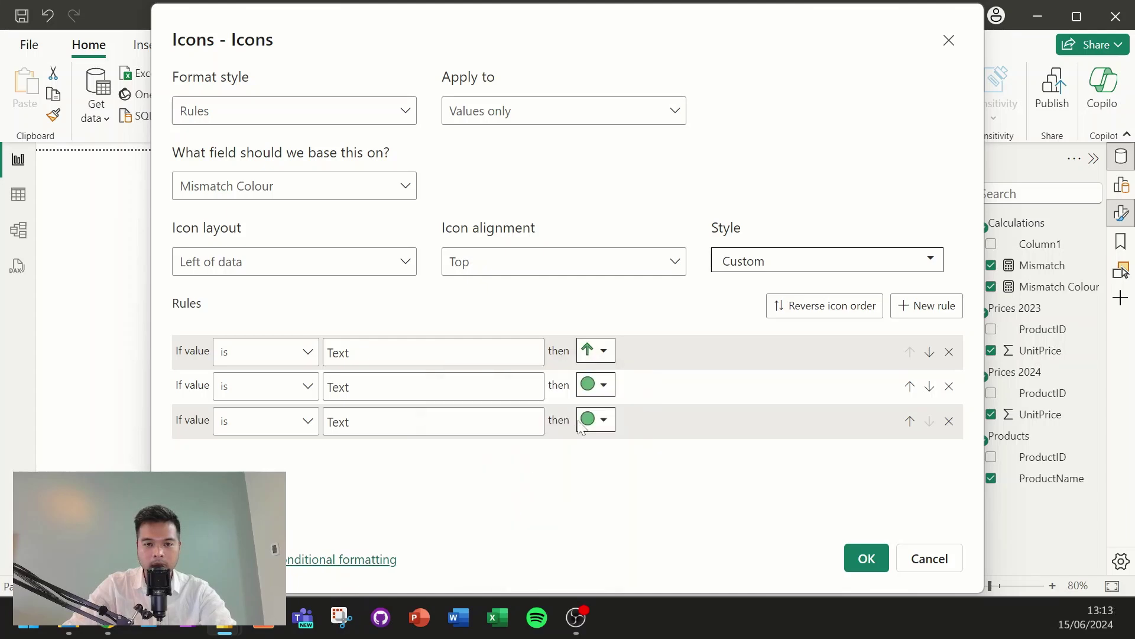
click(603, 385)
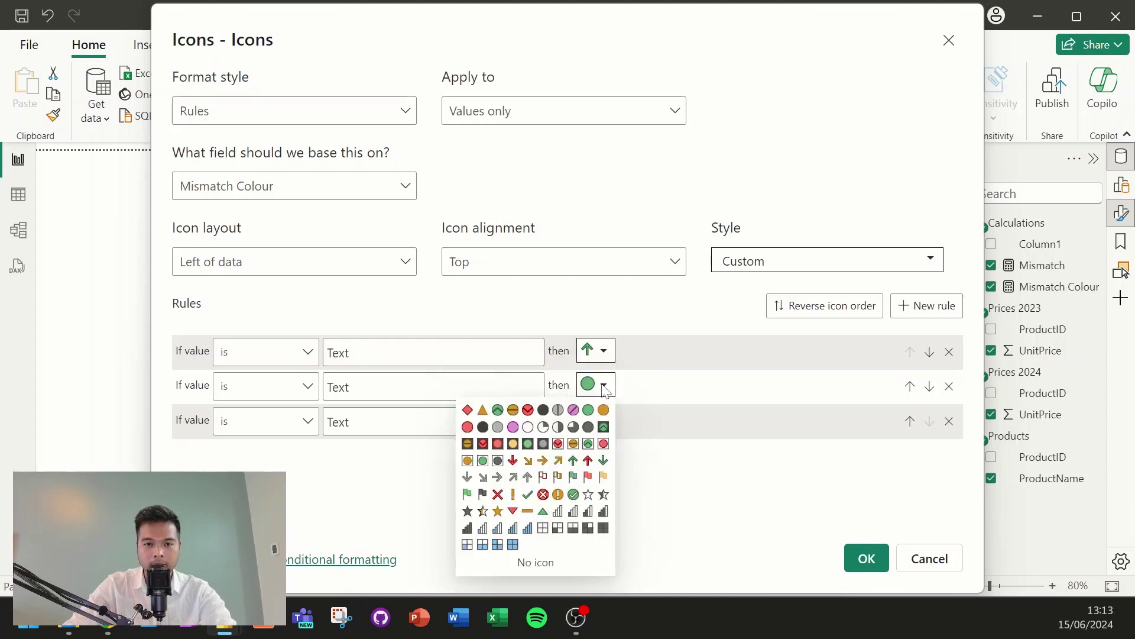
click(513, 461)
click(601, 429)
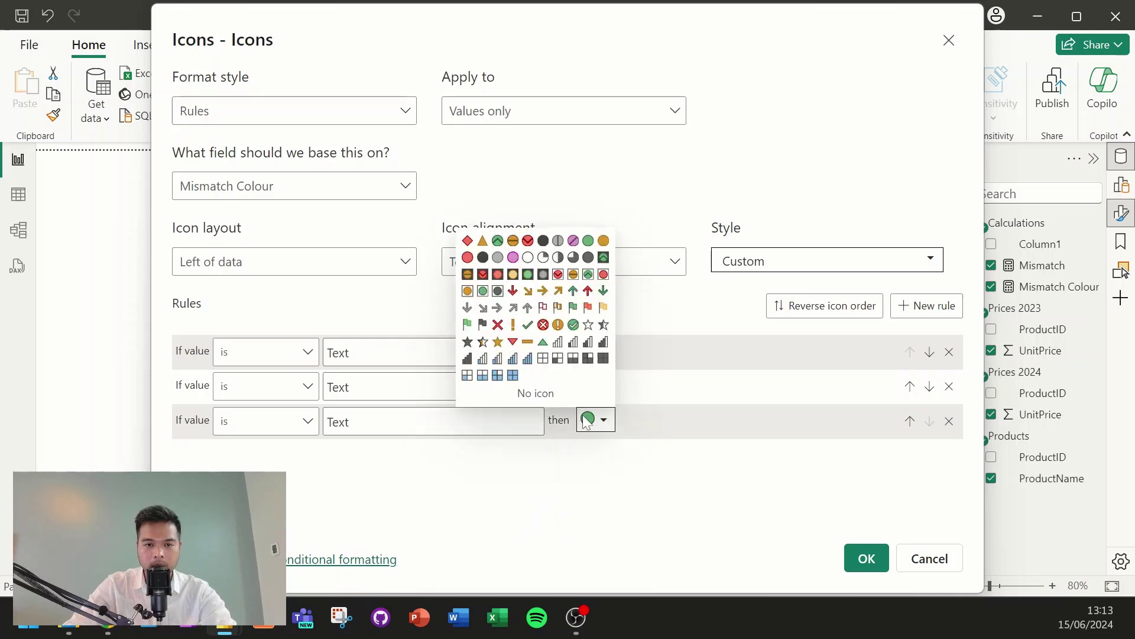
click(565, 398)
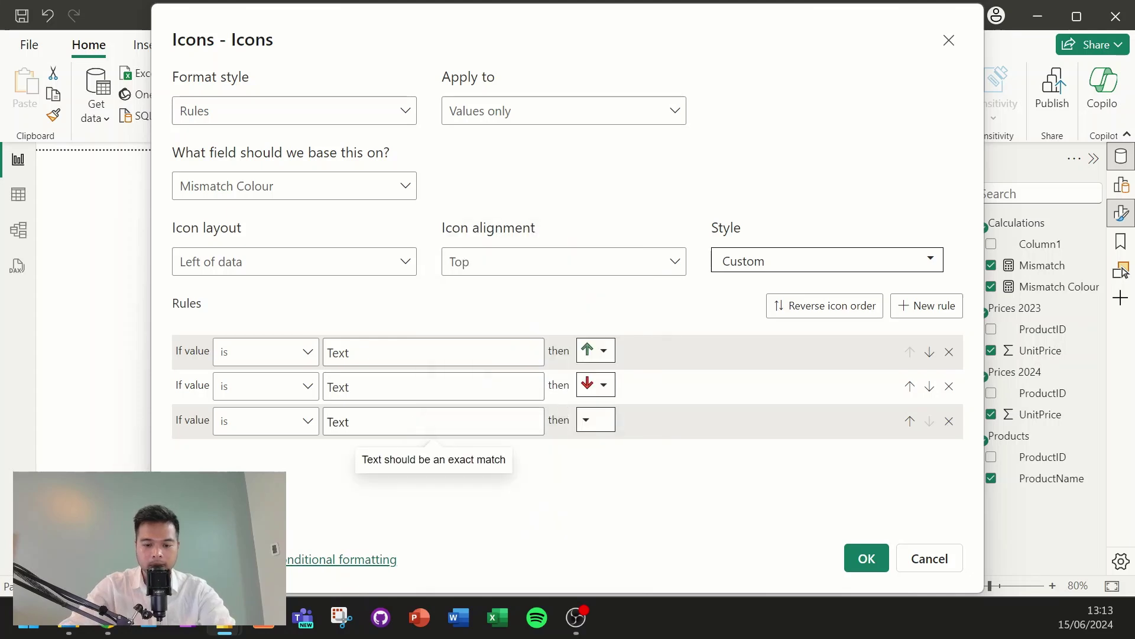
- Match the rules to Green, Red and White, then apply the arrow icons
text(White)
click(379, 387)
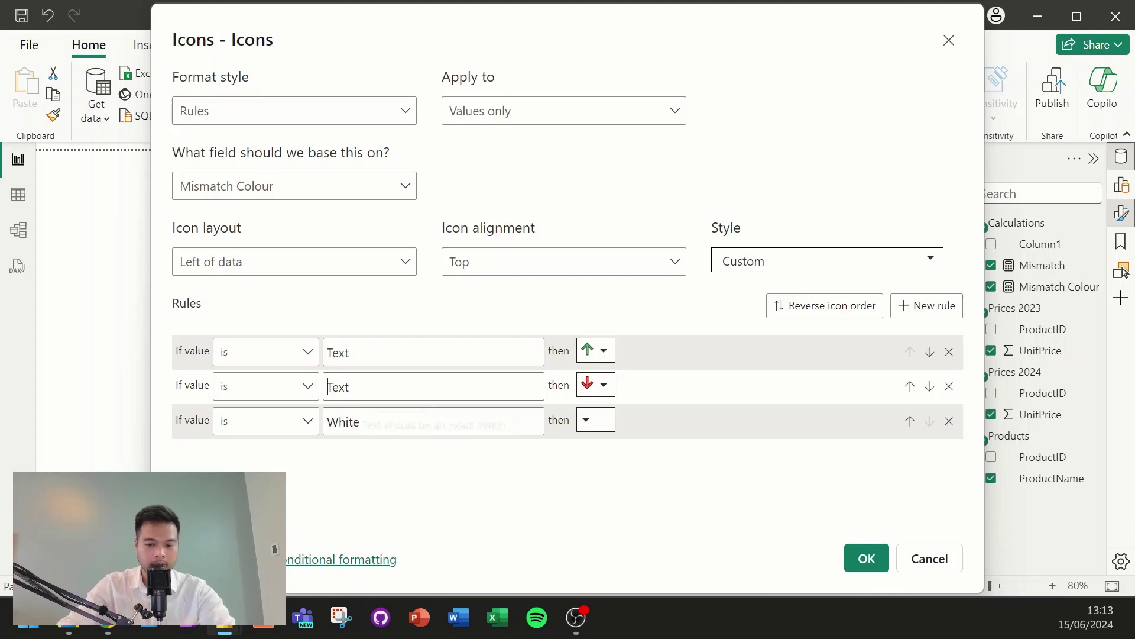
text(Red)
click(378, 353)
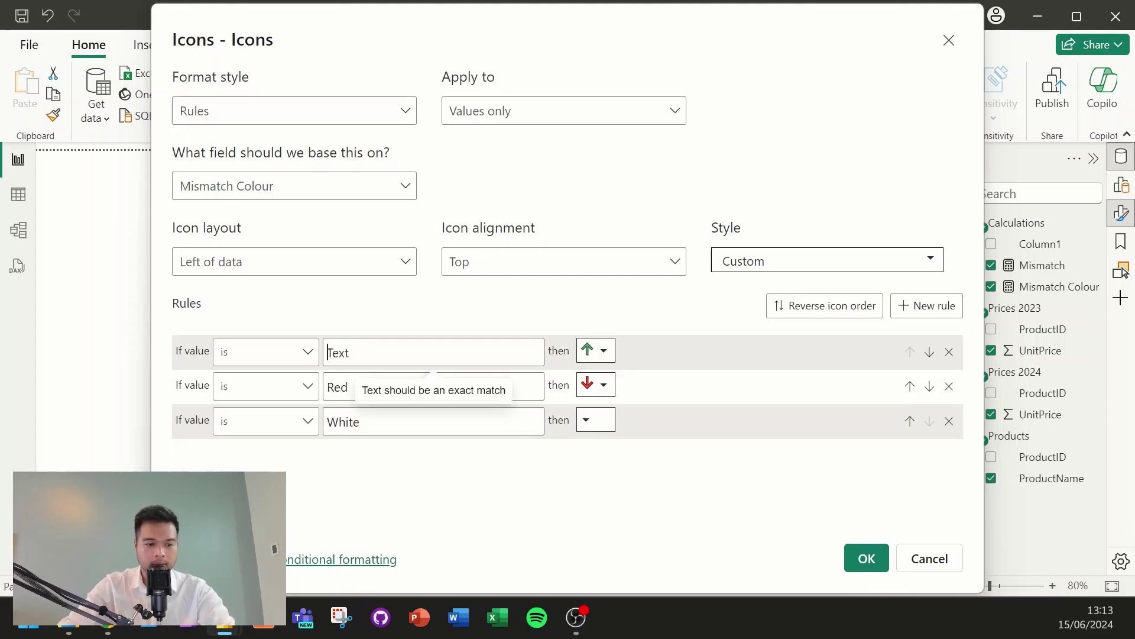
text(Green)
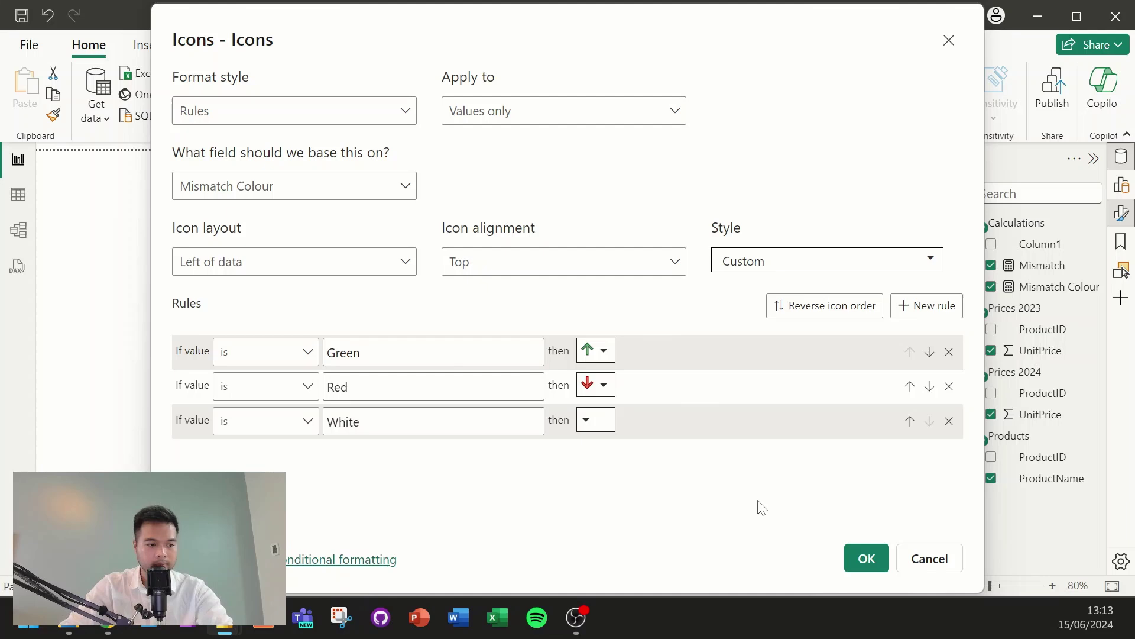
click(866, 558)
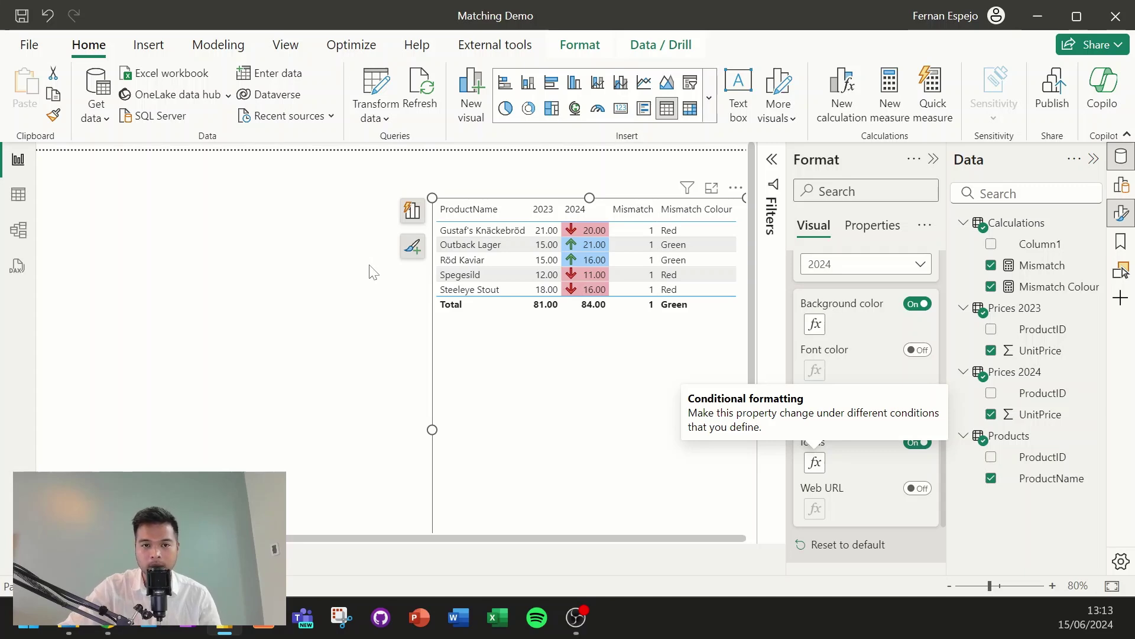
click(252, 229)
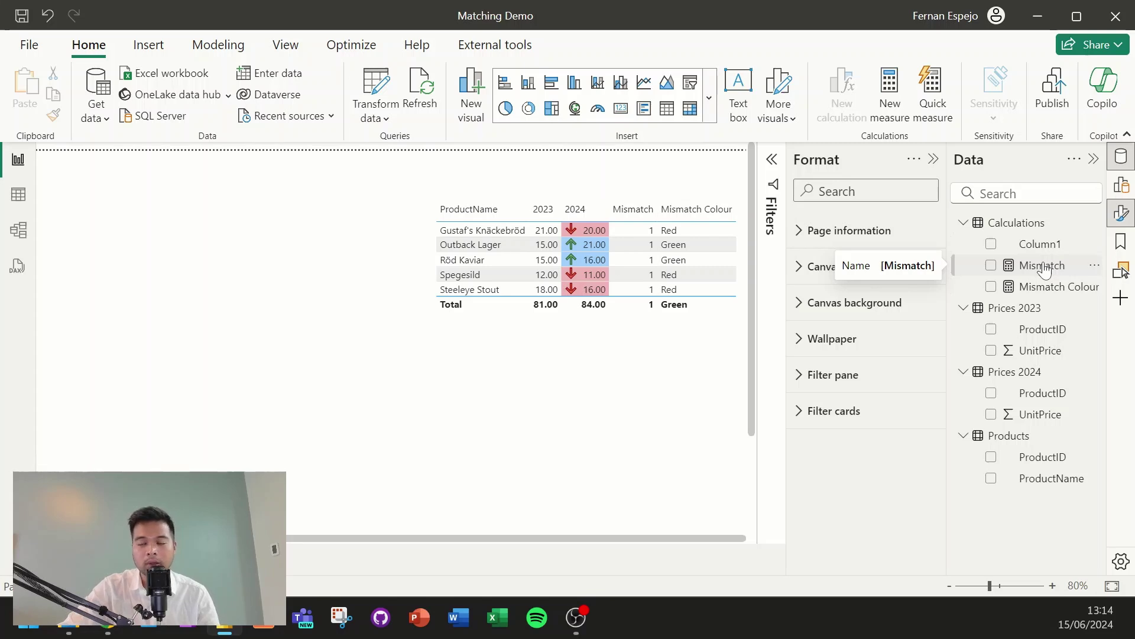
- Swap the Format pane for the Build pane and hide Column1 in the Calculations table
click(934, 160)
click(1122, 185)
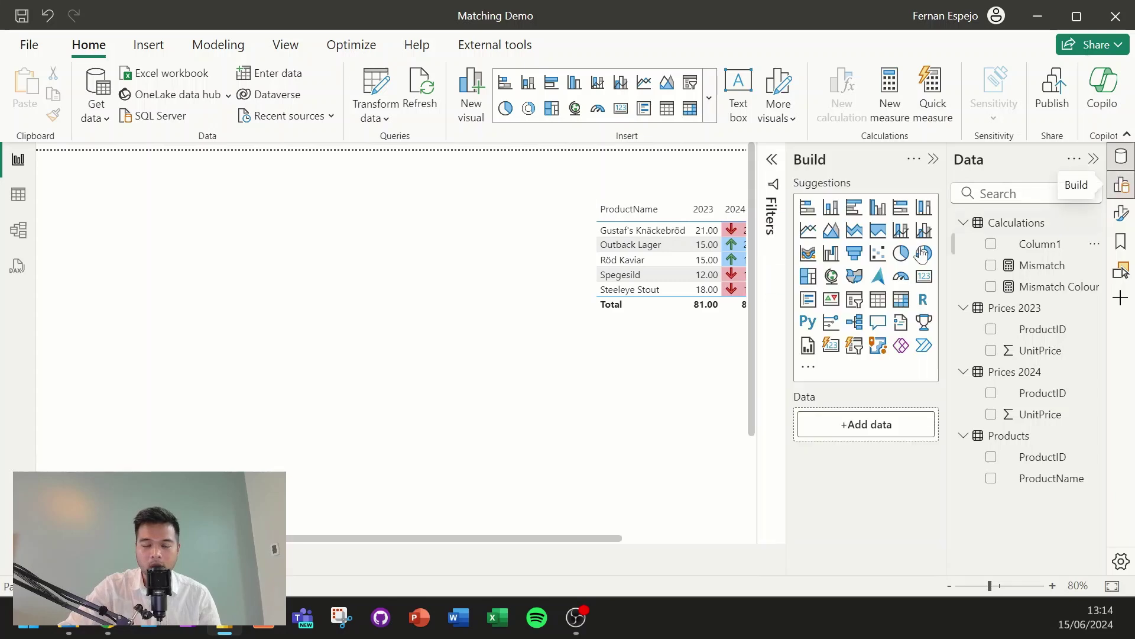
drag(519, 534, 759, 516)
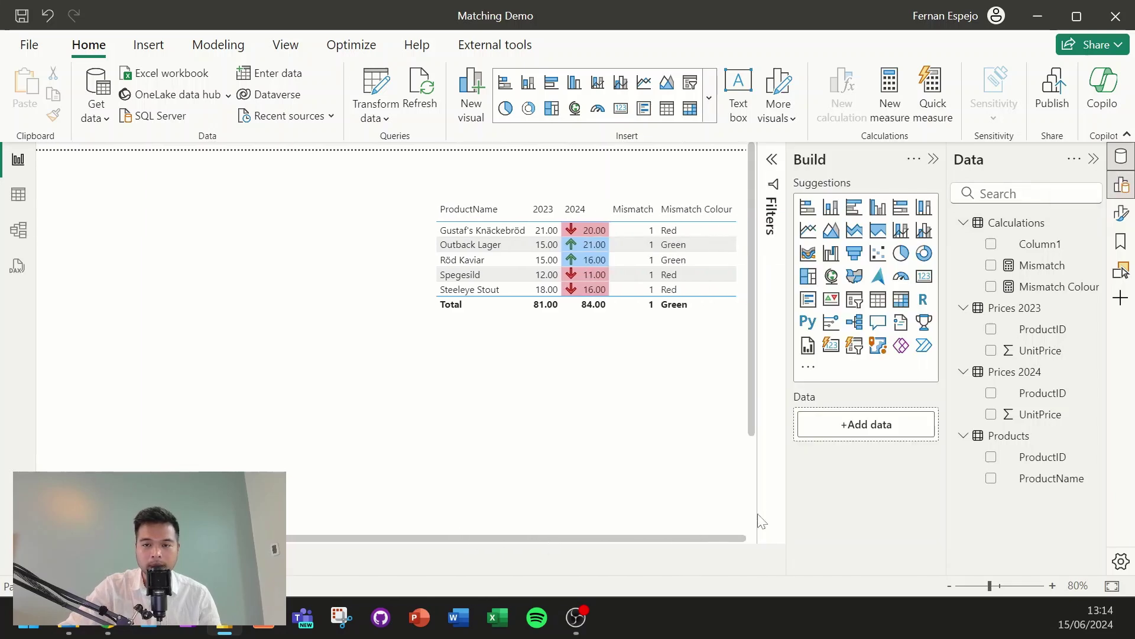
right_click(1034, 246)
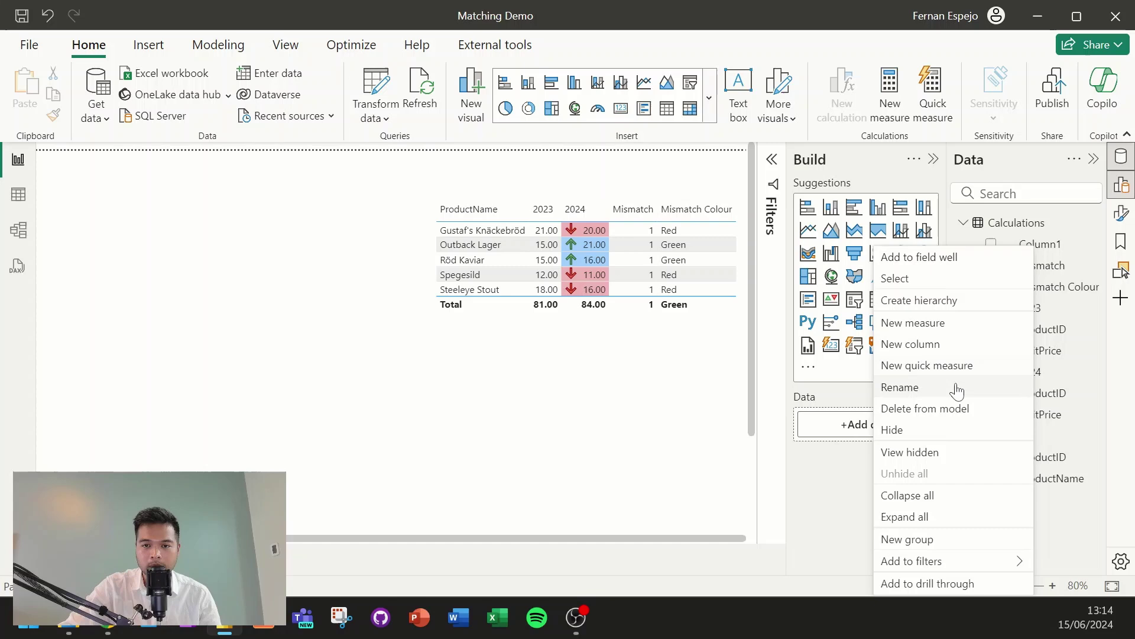
click(938, 433)
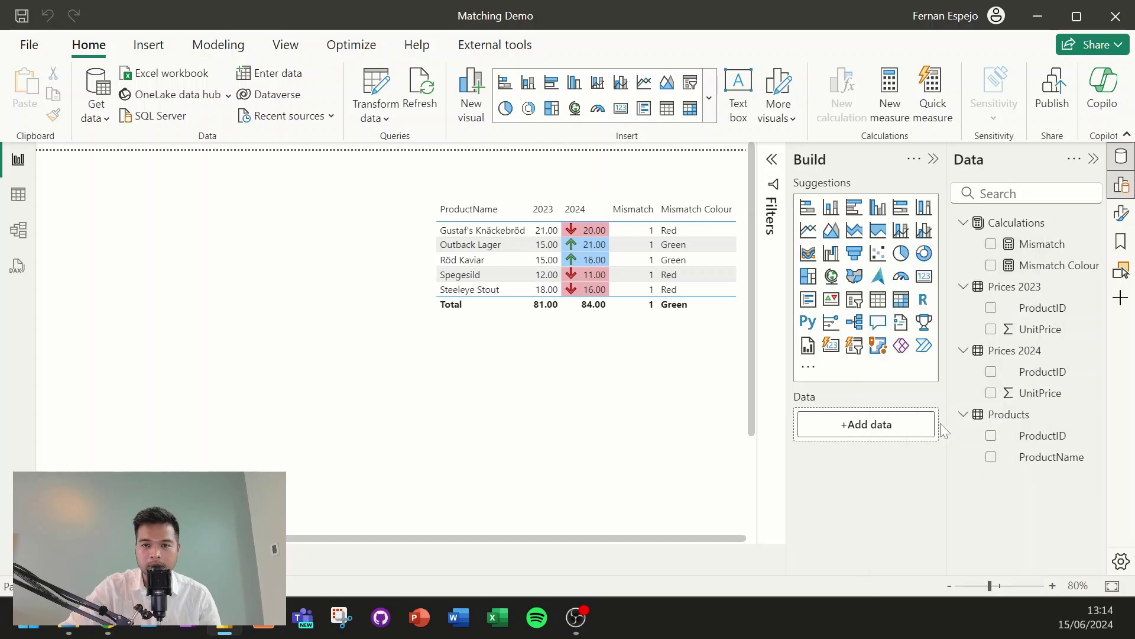
click(964, 224)
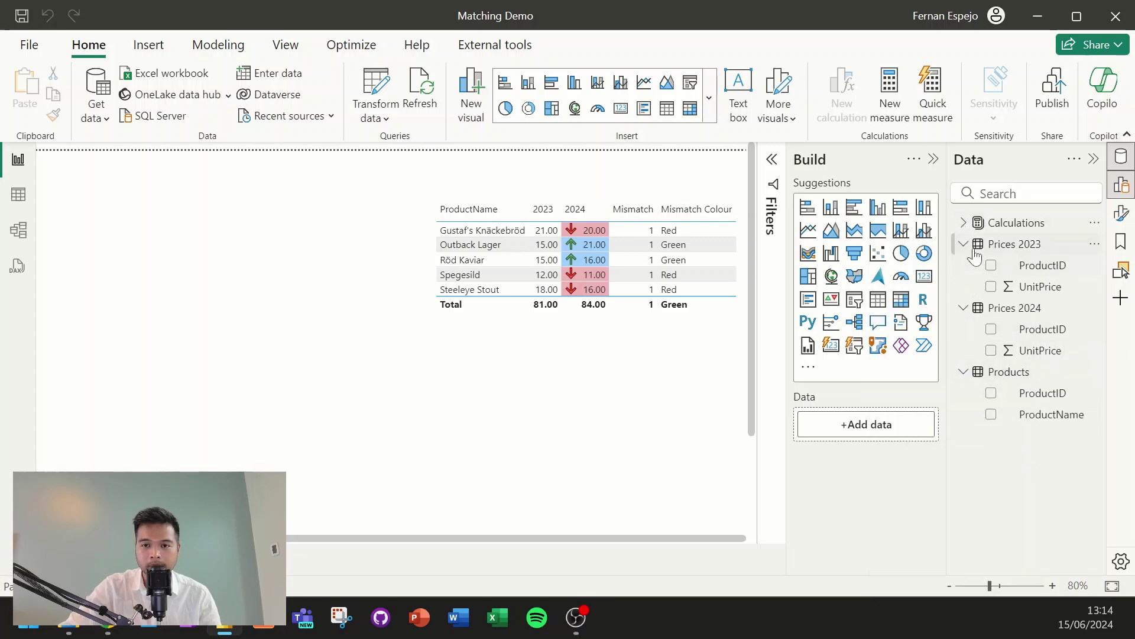
click(964, 223)
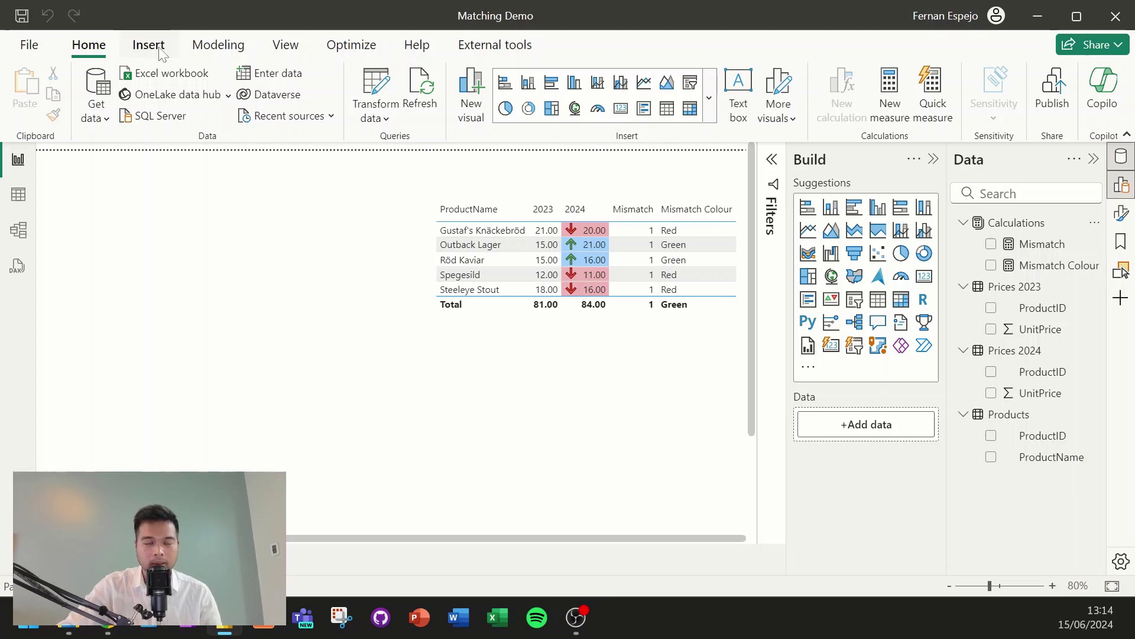
- Create the calculated table Selection = {"All", "Matching", "Mismatching"} from the Modeling tab
click(228, 47)
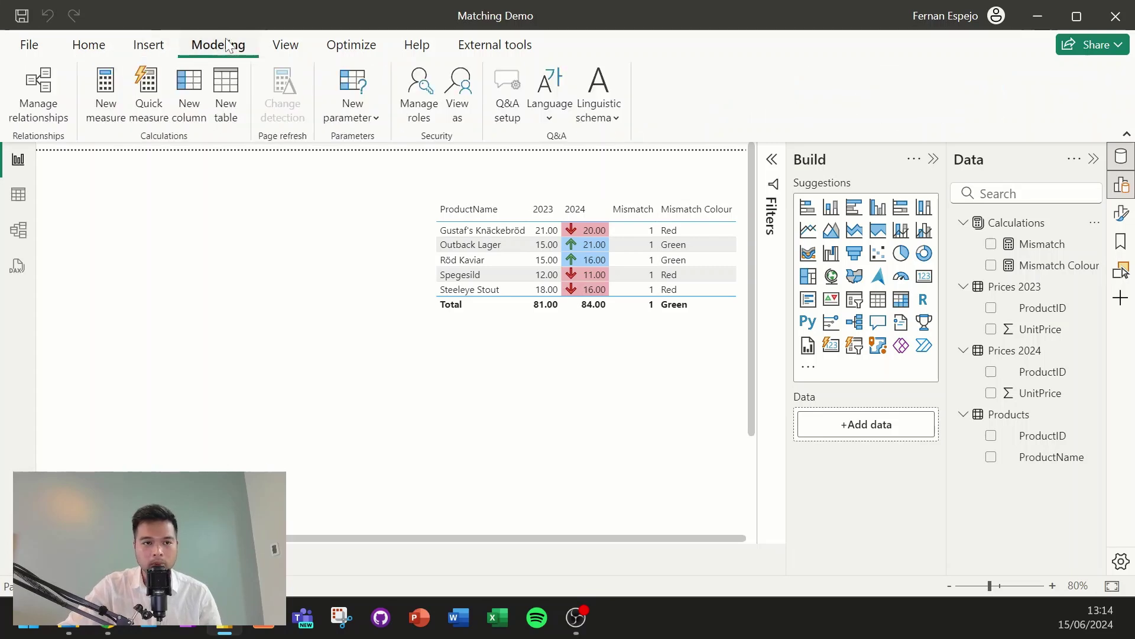
click(228, 92)
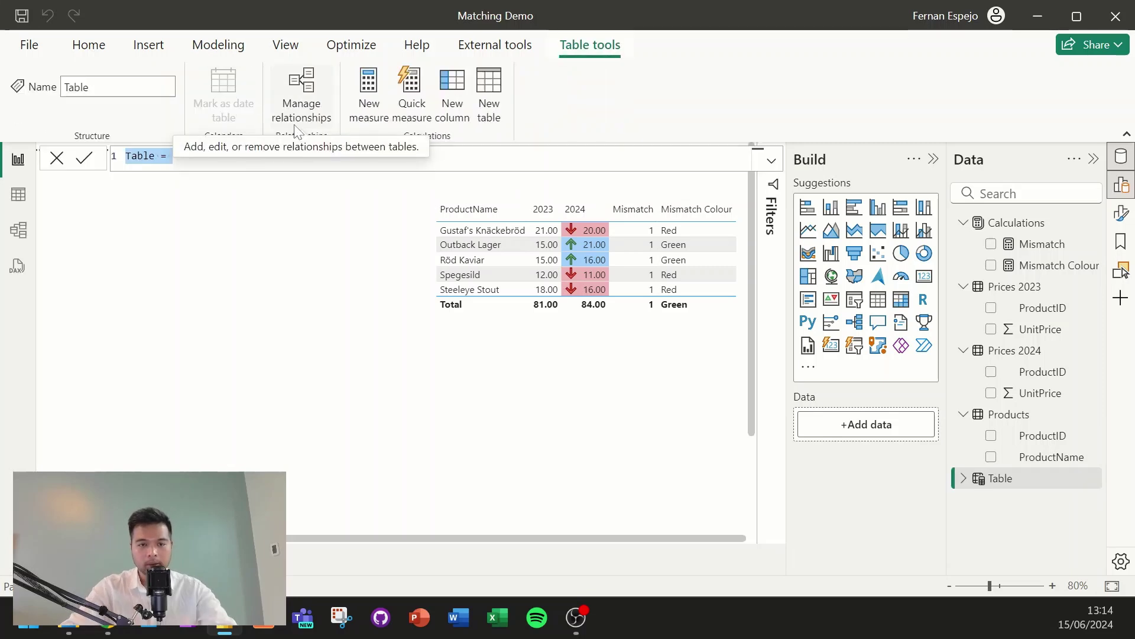
text(Select)
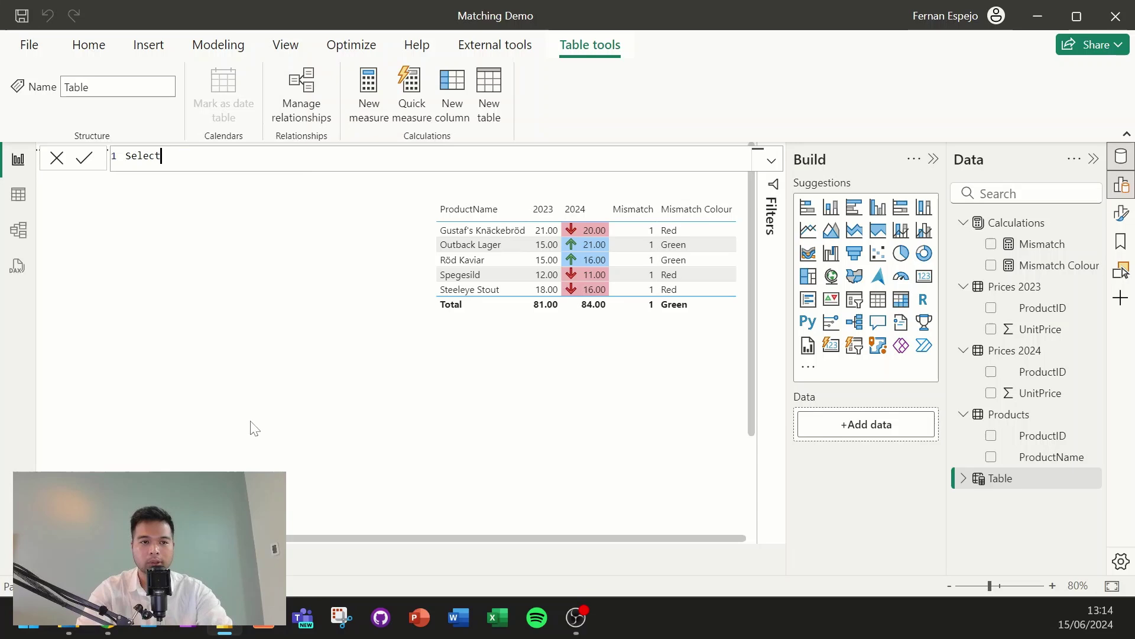
text(ion = {)
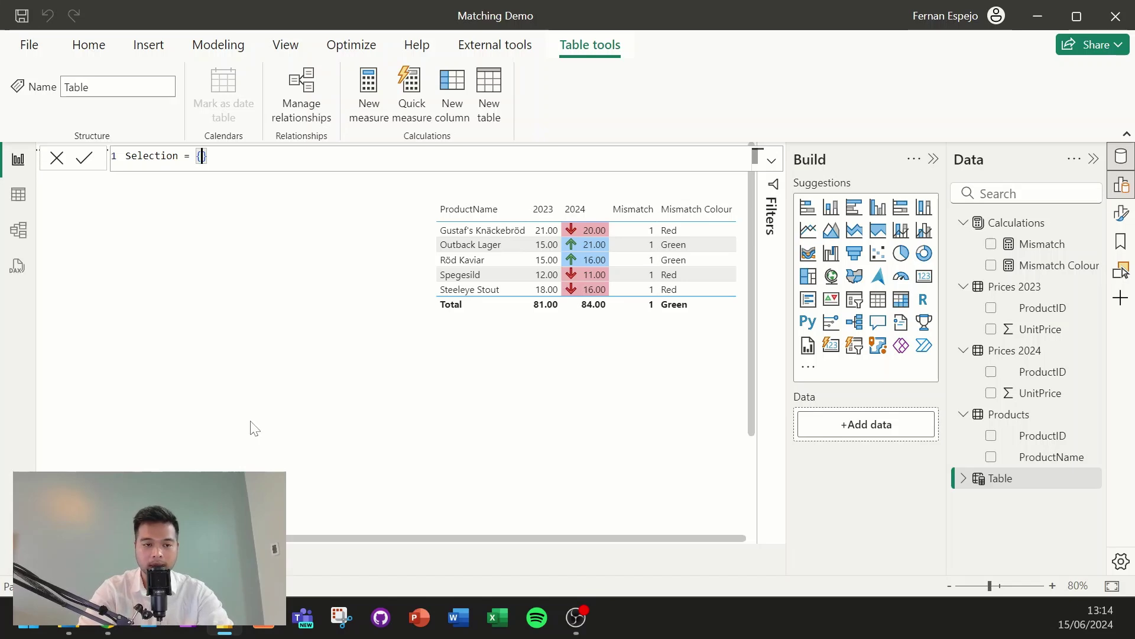
text("")
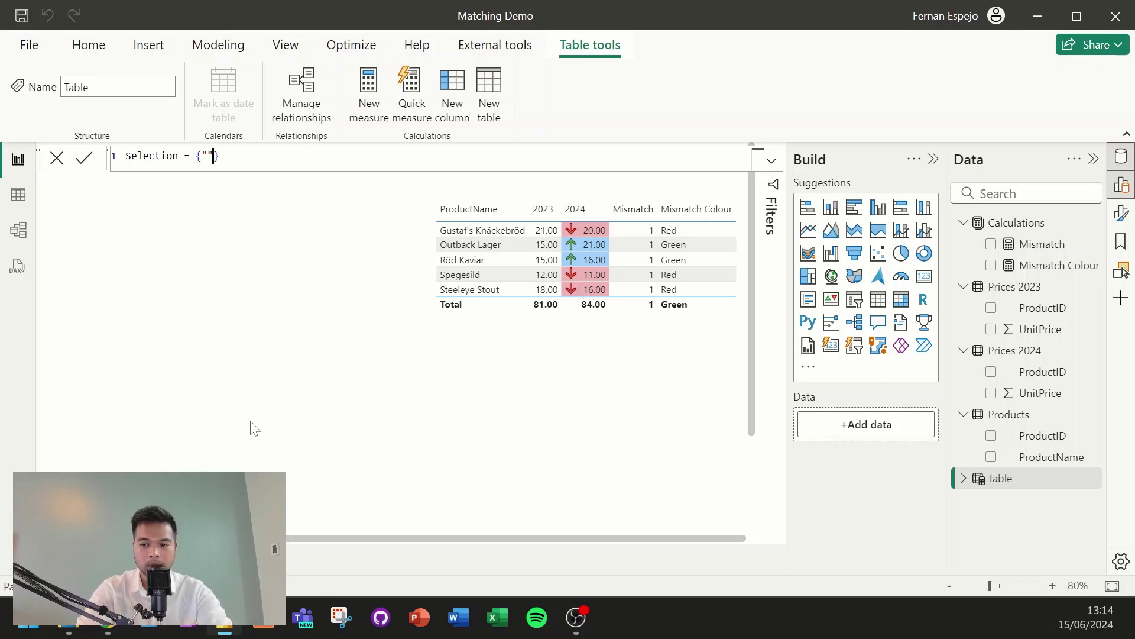
key(Left)
text(All")
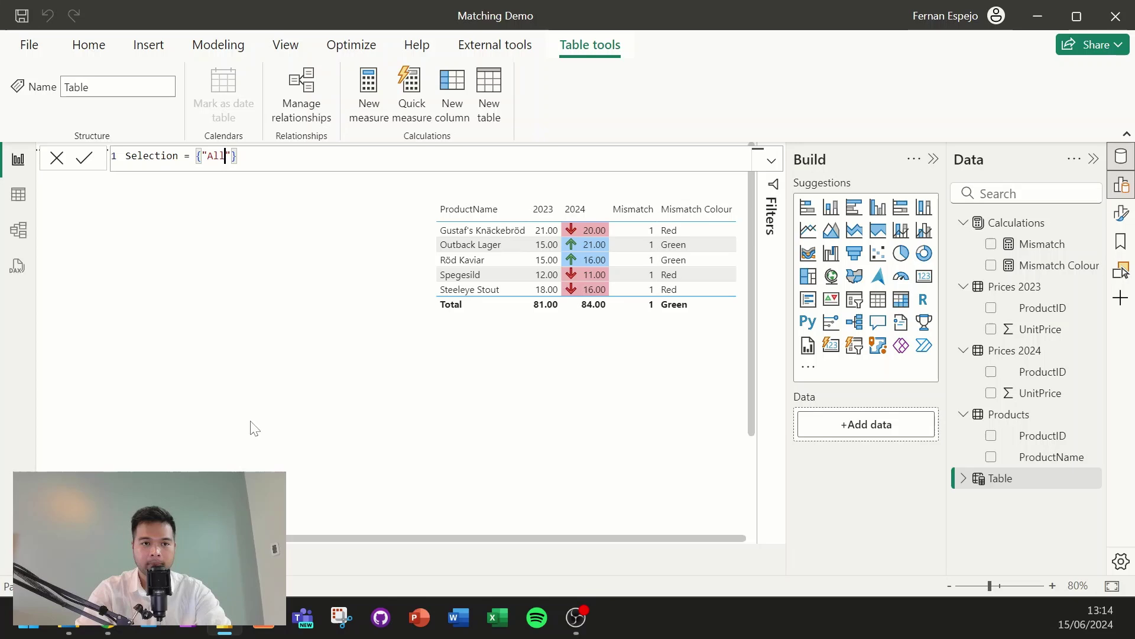
text(, "M)
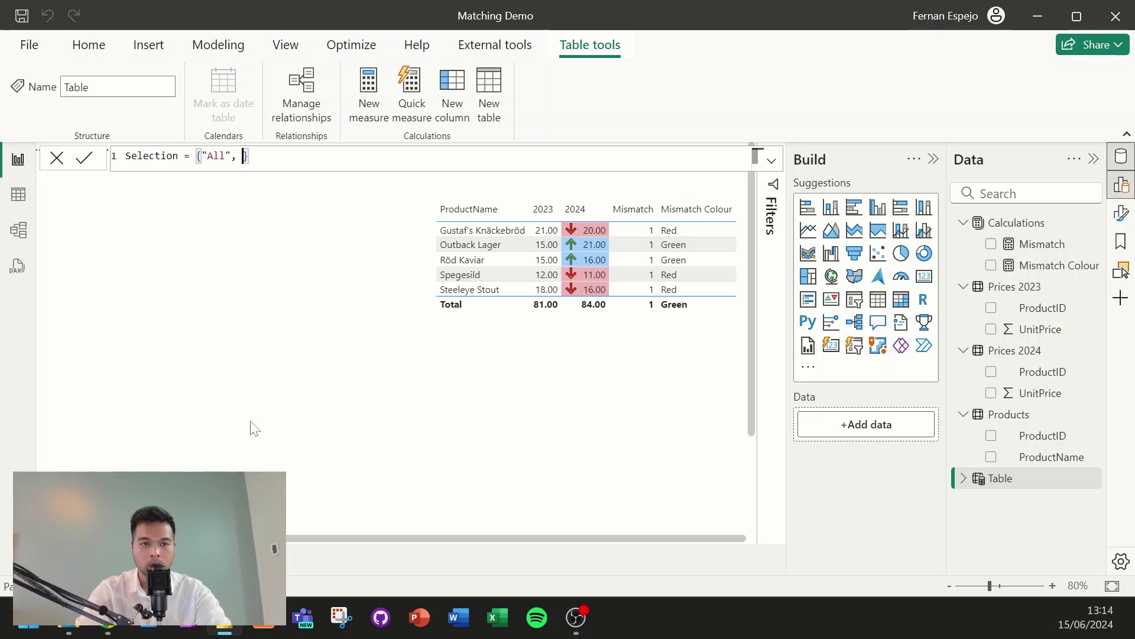
text(atching", )
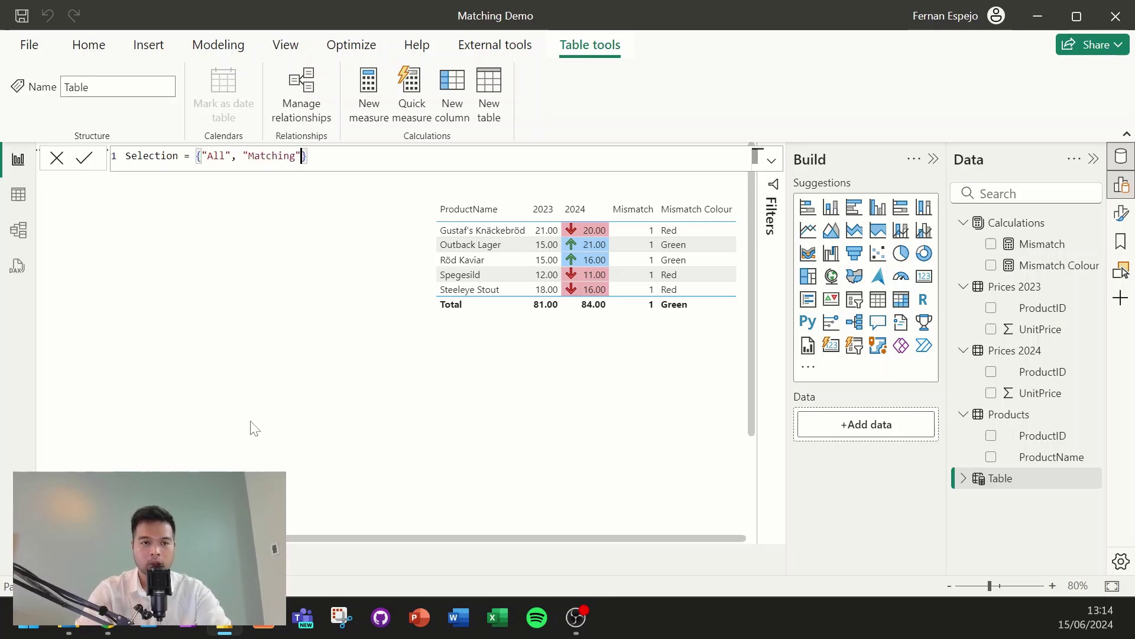
text(")
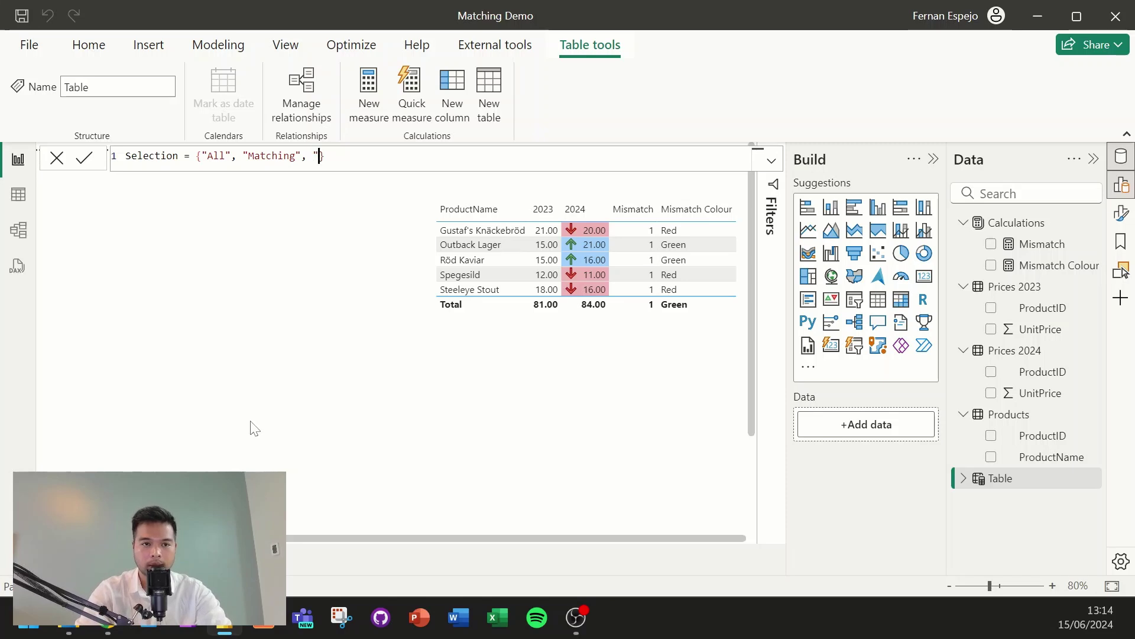
text(Mismatching")
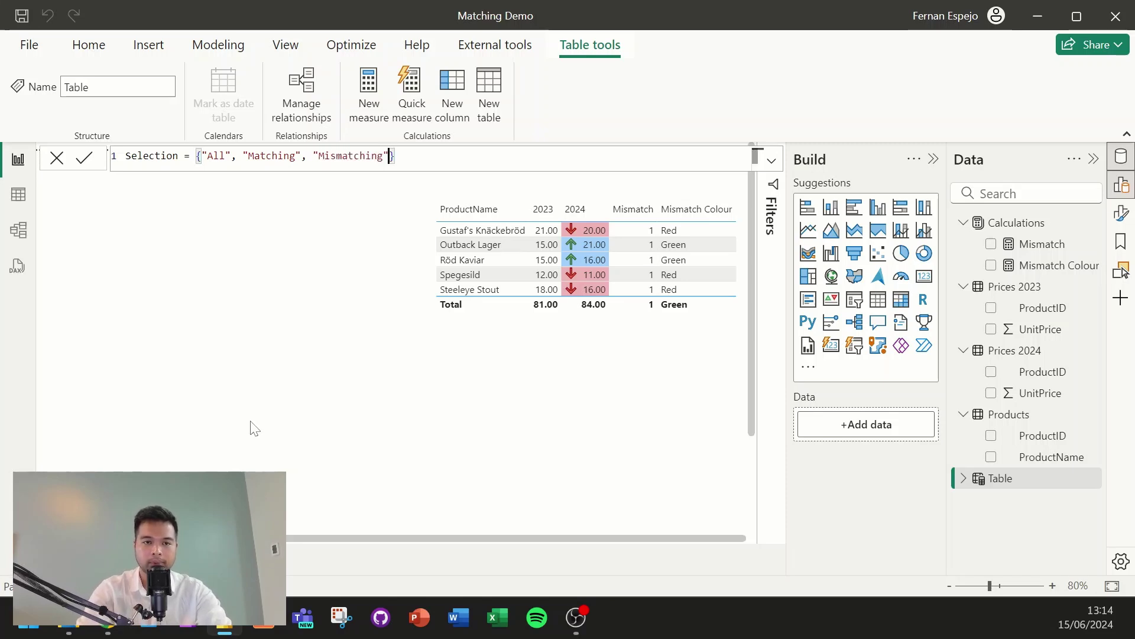
key(Return)
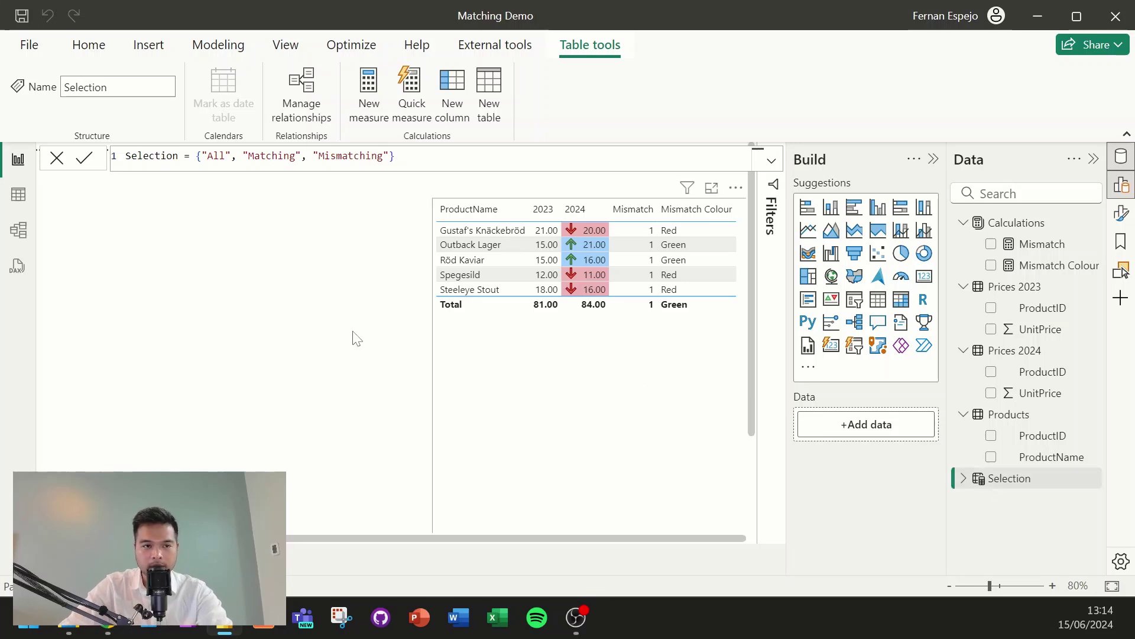
- Inspect the Selection table's Value column in Table view, then go back to Report view
click(19, 230)
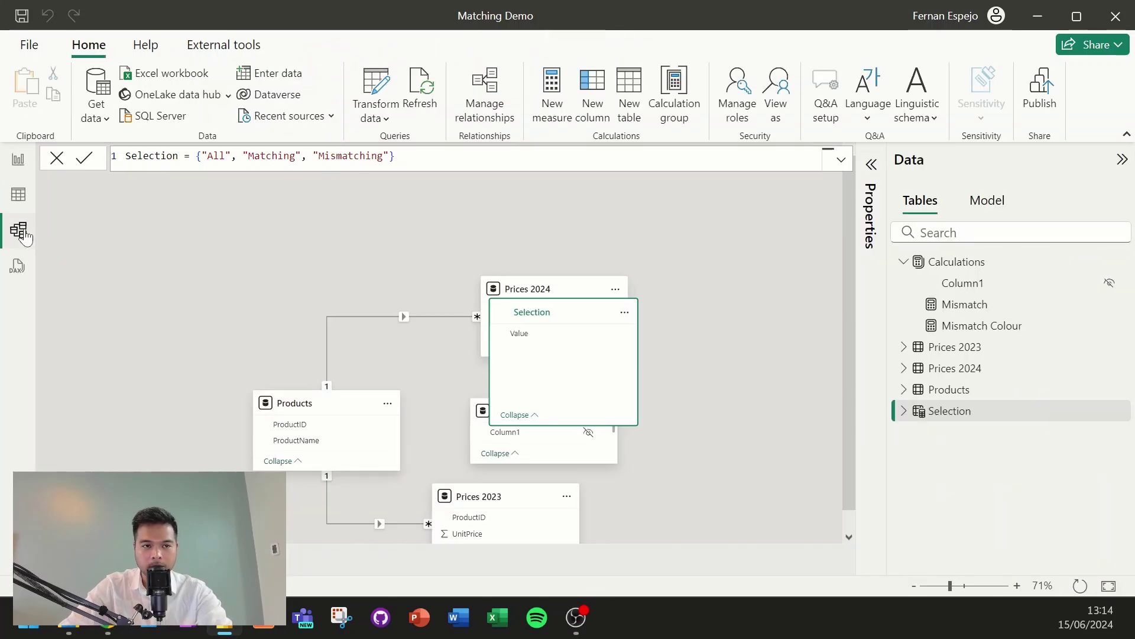
click(18, 195)
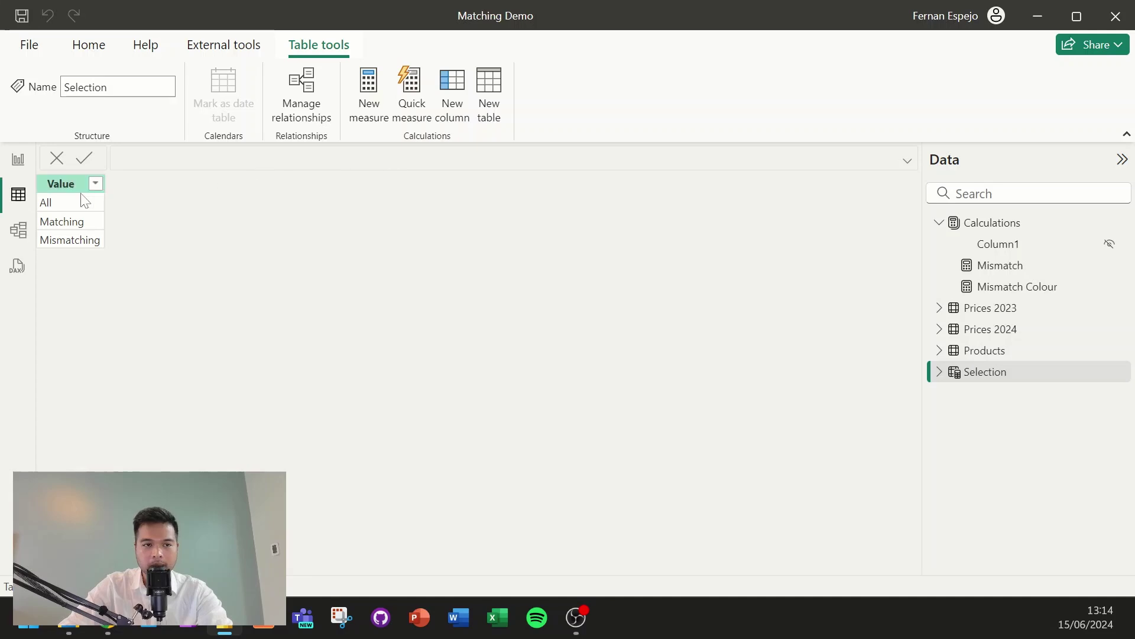
click(70, 216)
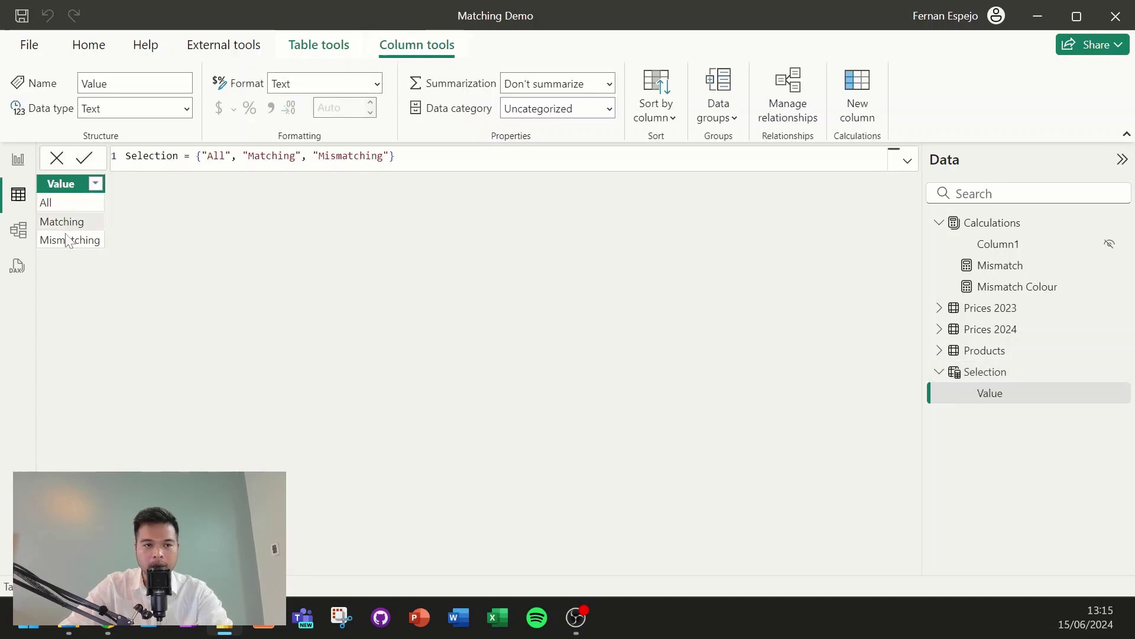
click(19, 159)
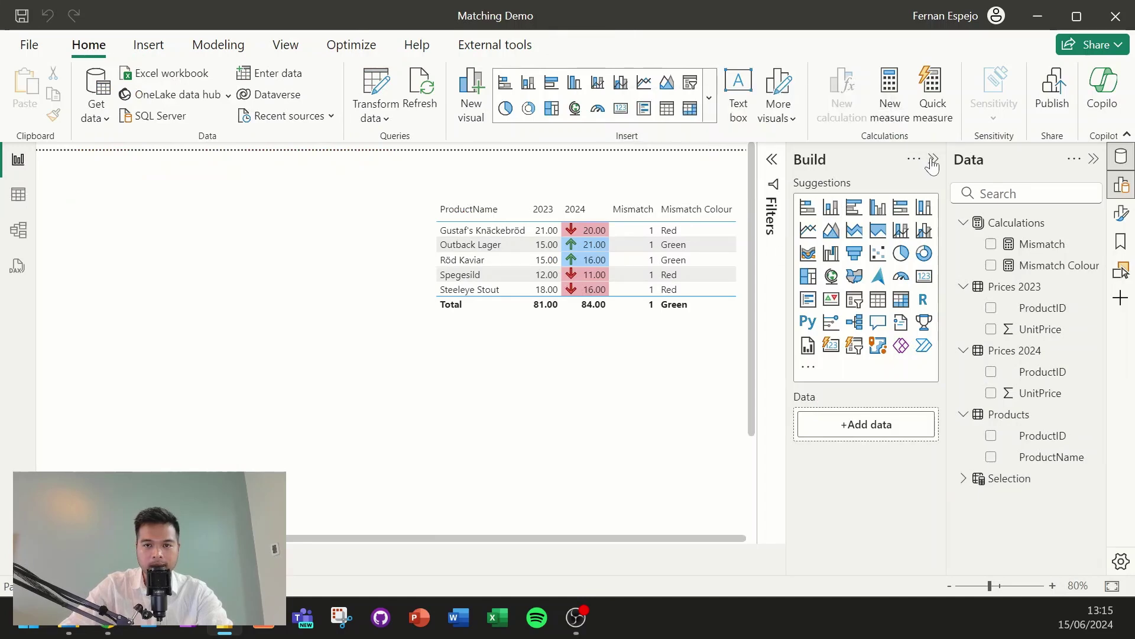
- Drop Selection[Value] onto the canvas and convert the new visual into a slicer
click(965, 478)
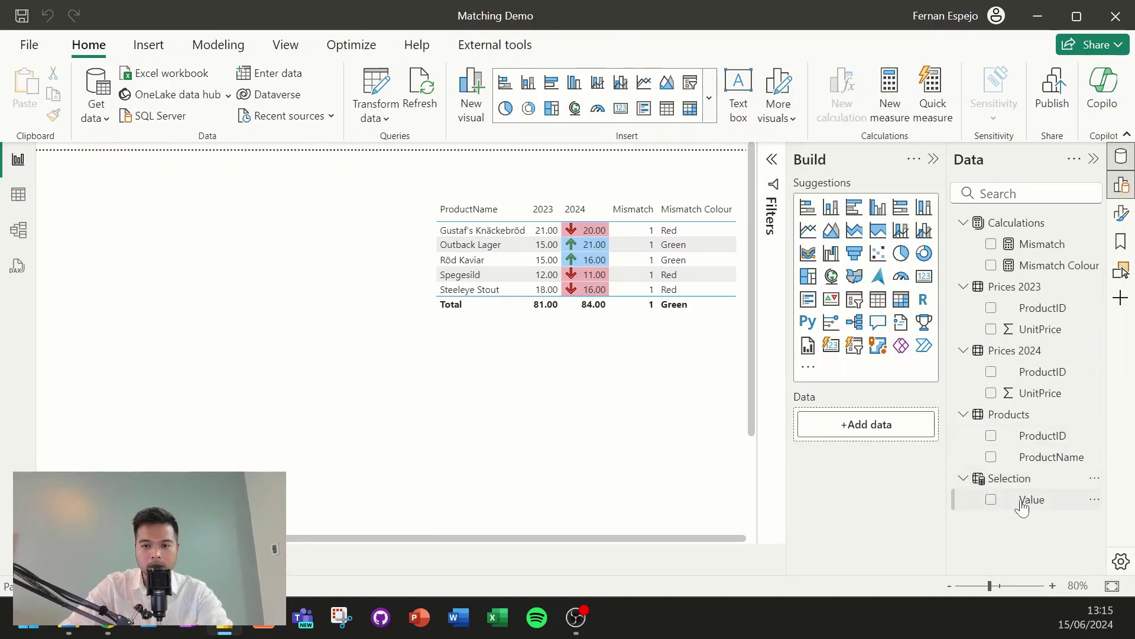
drag(1032, 500, 303, 371)
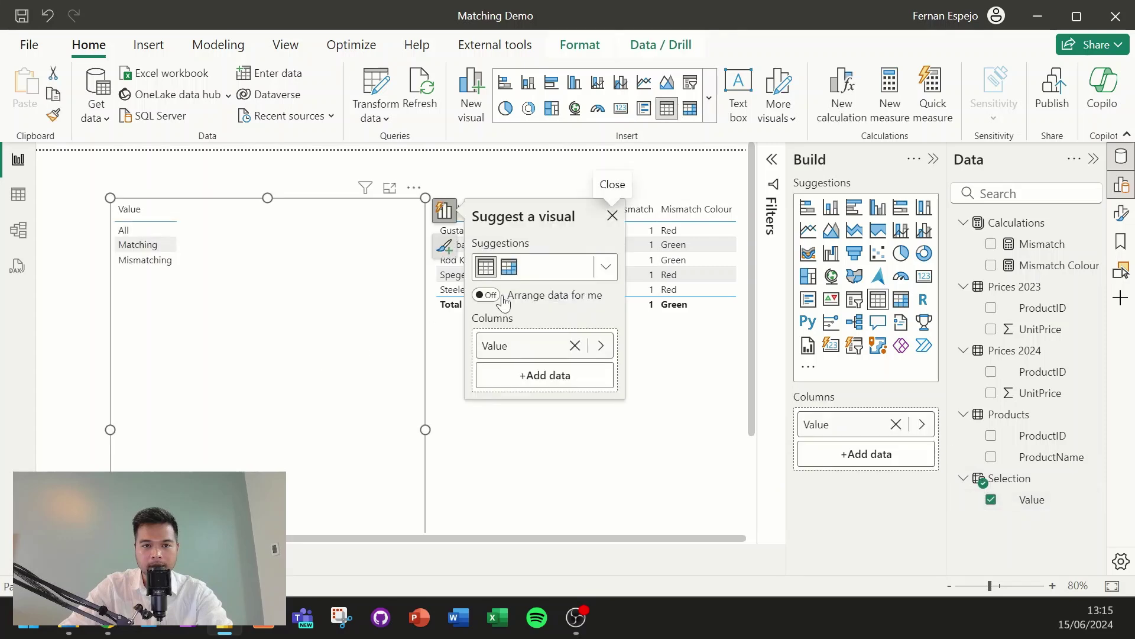
click(608, 269)
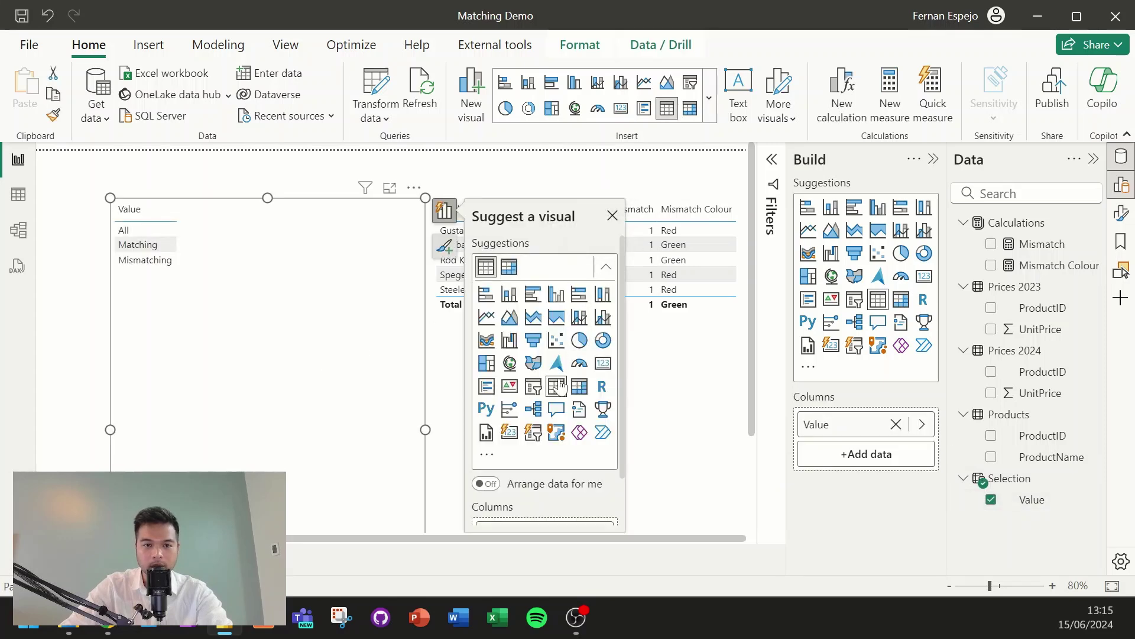
click(540, 389)
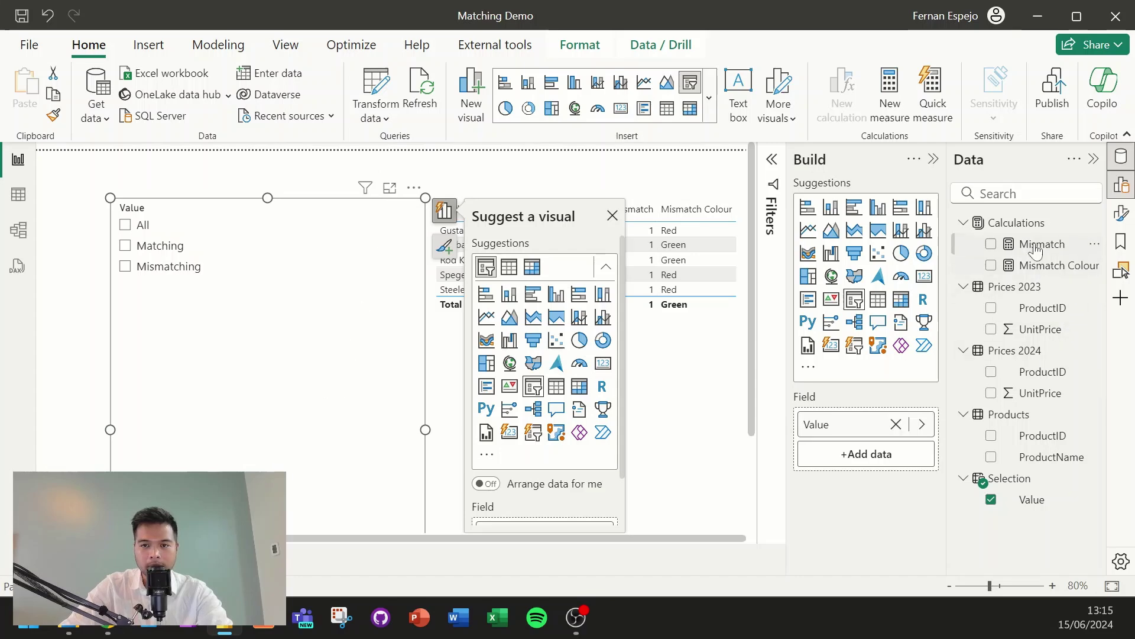
drag(1032, 245, 879, 451)
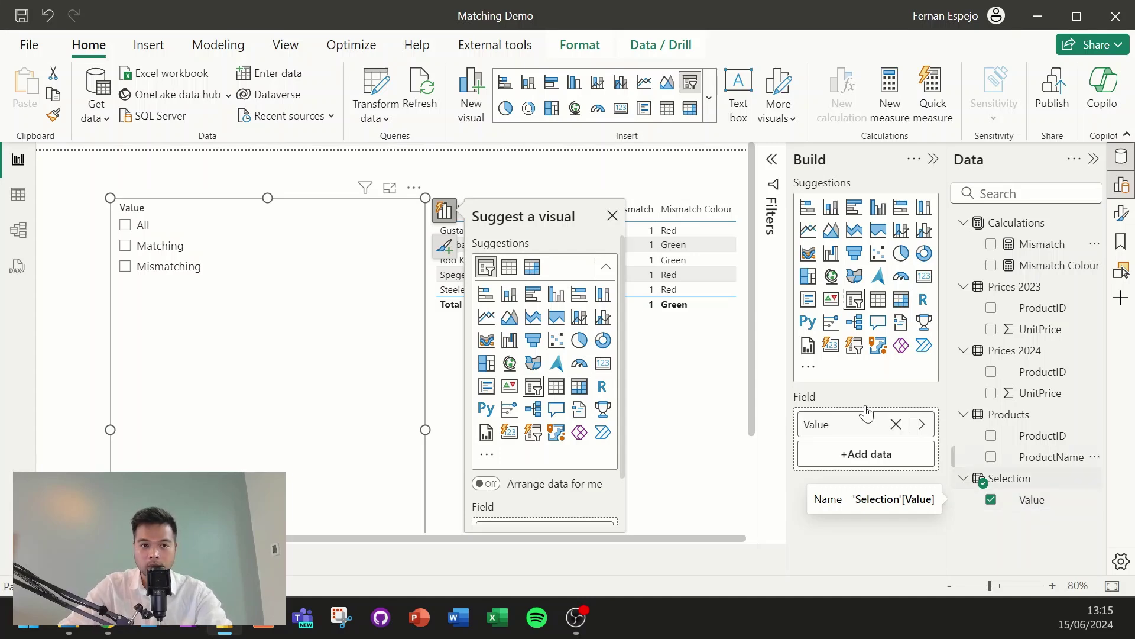
- Change the Value slicer's style to Tile under Slicer settings > Options
drag(311, 207, 315, 196)
click(1121, 213)
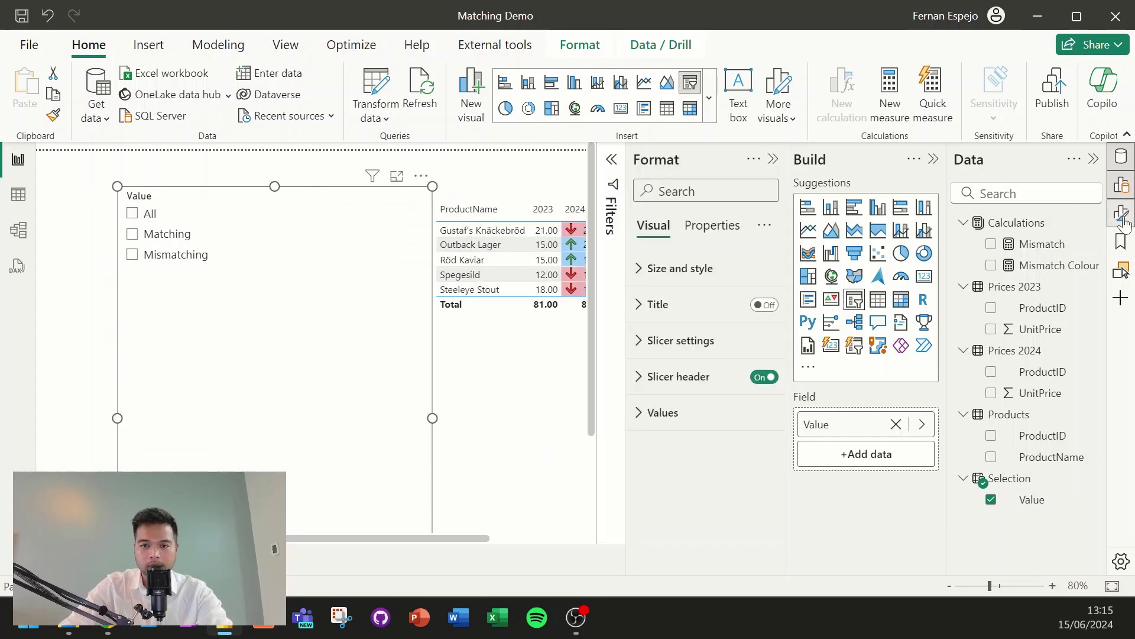
click(707, 347)
click(699, 428)
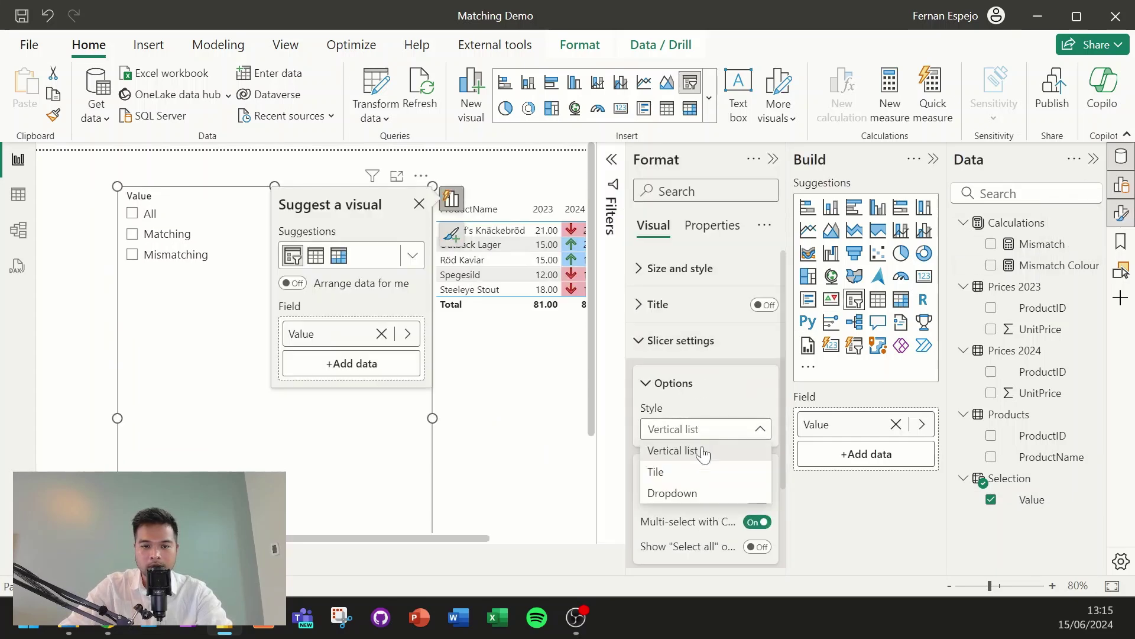
click(697, 480)
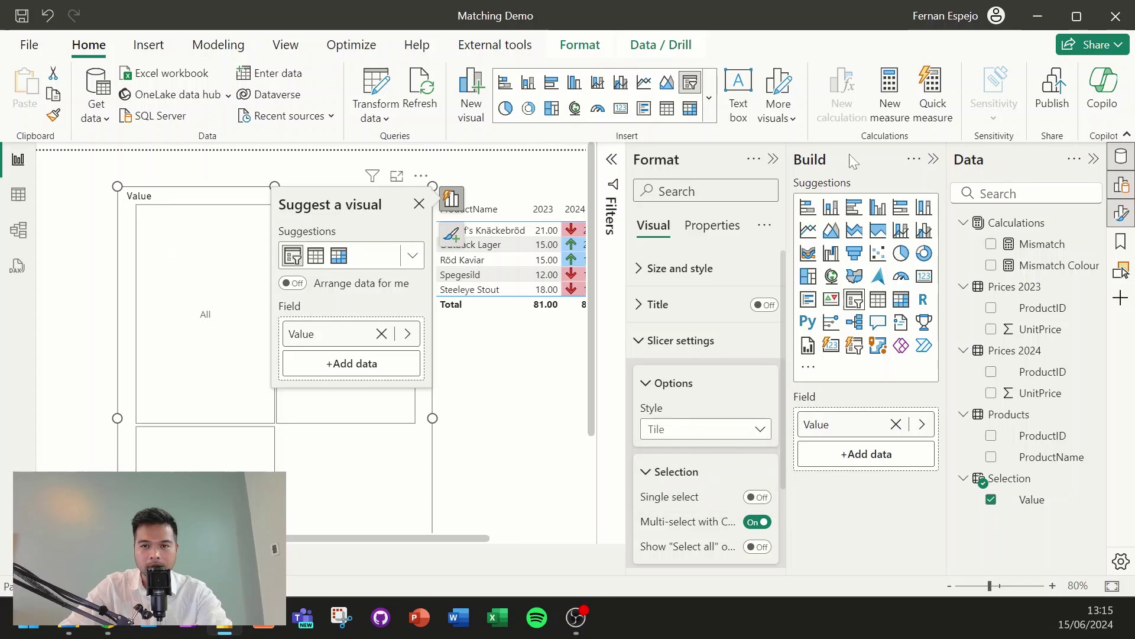
click(773, 161)
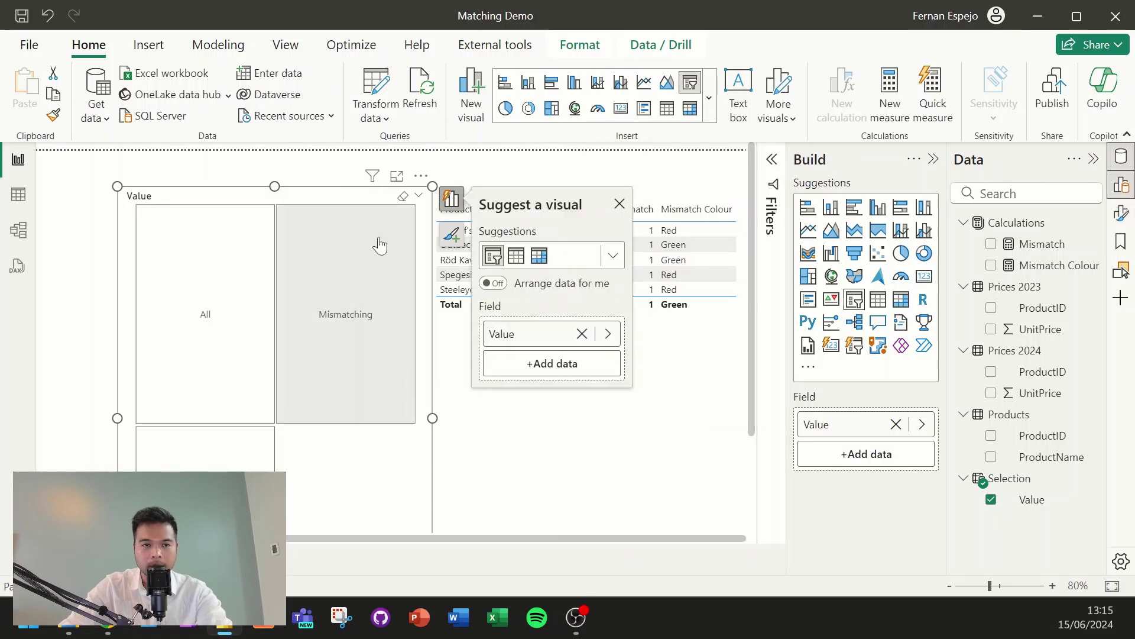
- Resize the tile slicer into one slim row and place it directly above the price table
drag(295, 493, 484, 242)
drag(441, 372, 483, 194)
drag(280, 172, 308, 175)
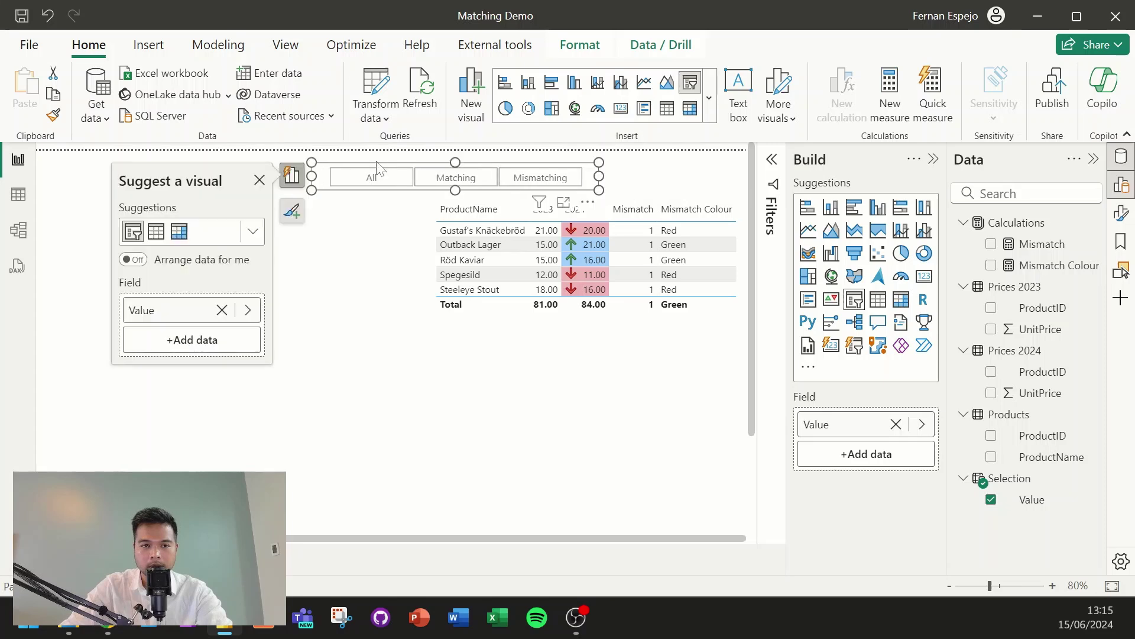
drag(378, 168, 506, 167)
- Try the All, Matching and Mismatching tiles, ending on Mismatching
click(507, 174)
click(590, 174)
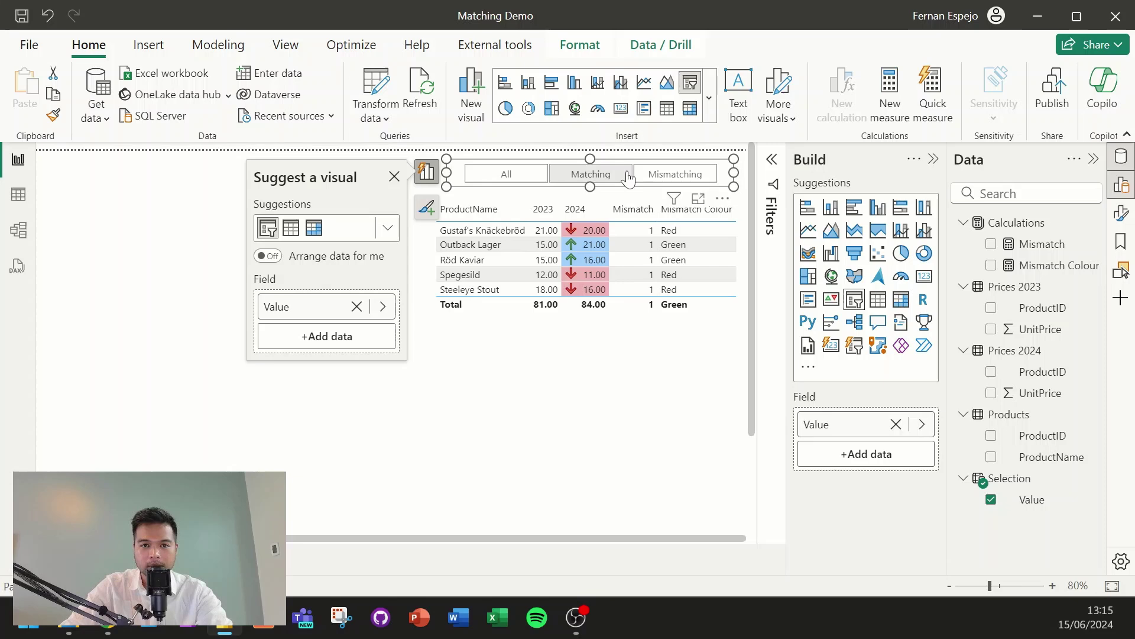
click(660, 177)
click(674, 175)
click(520, 177)
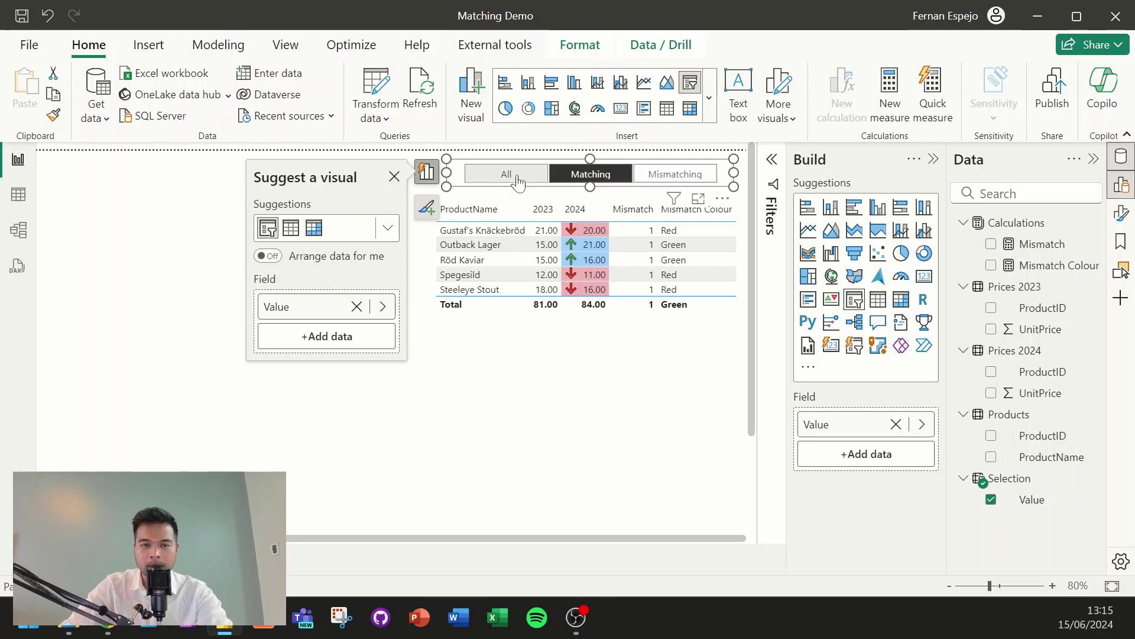
click(518, 180)
click(518, 178)
click(588, 176)
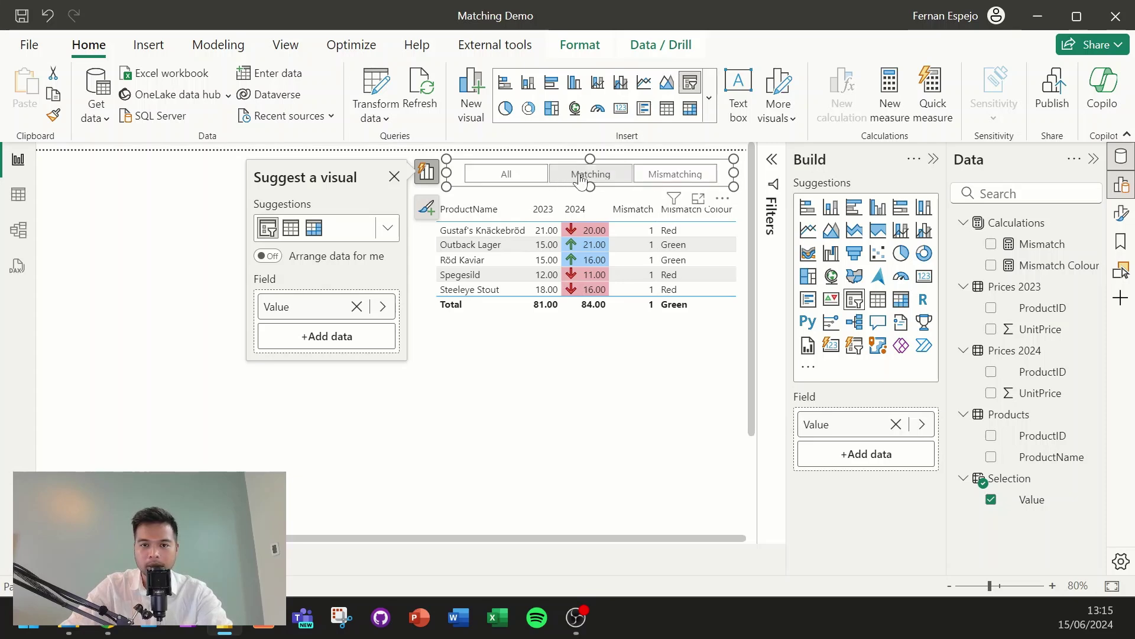
click(677, 176)
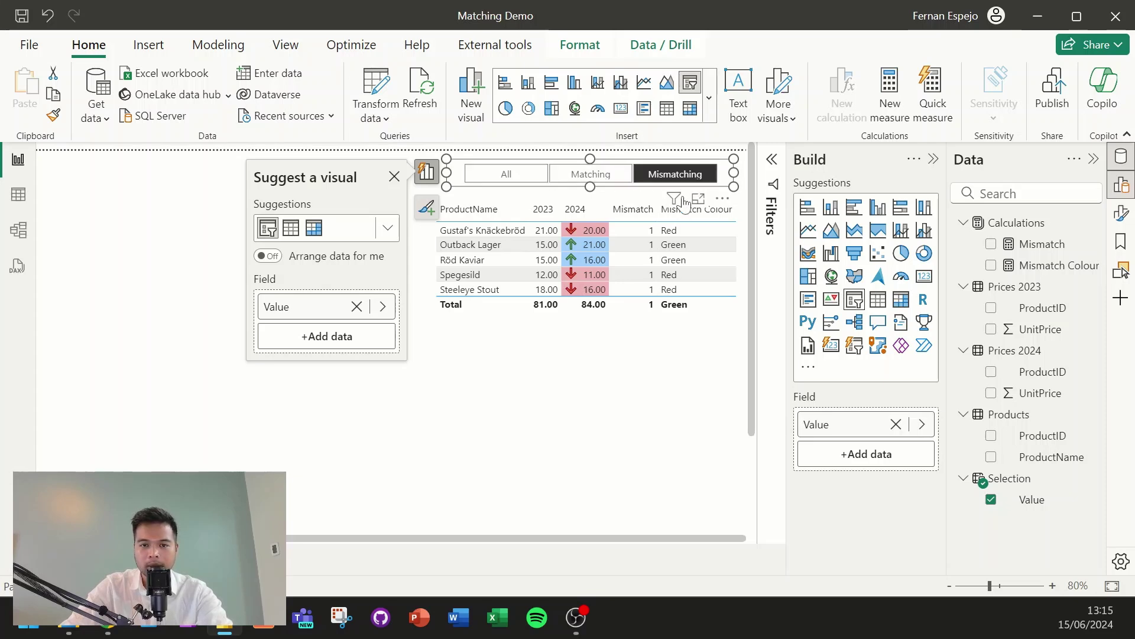
- Open the Mismatch measure and delete its old IF expression
click(1059, 251)
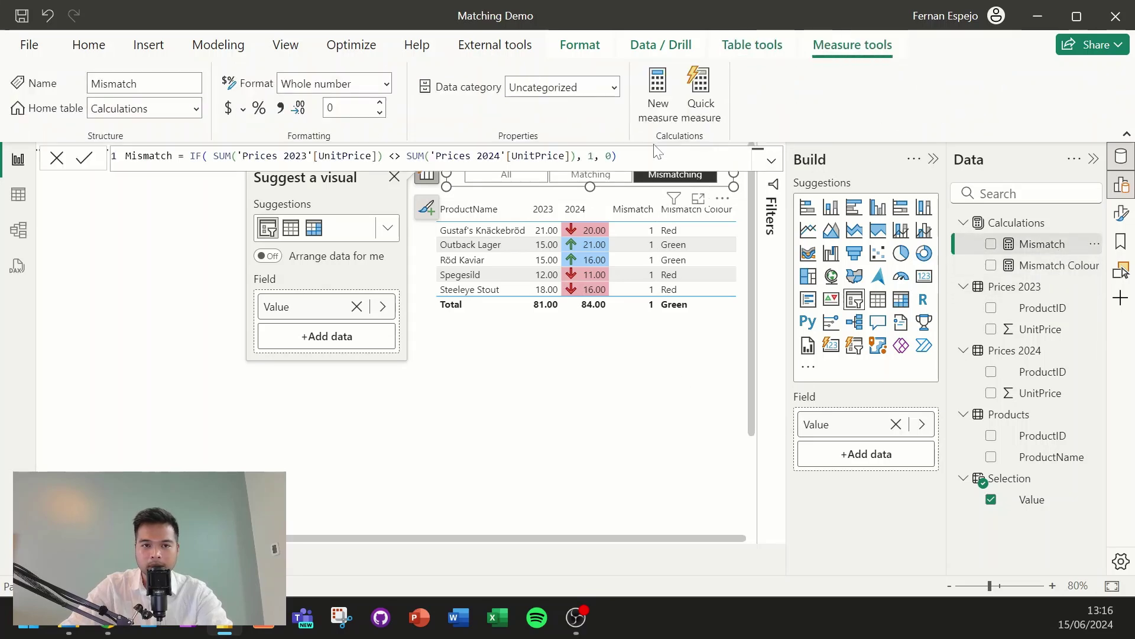
click(616, 156)
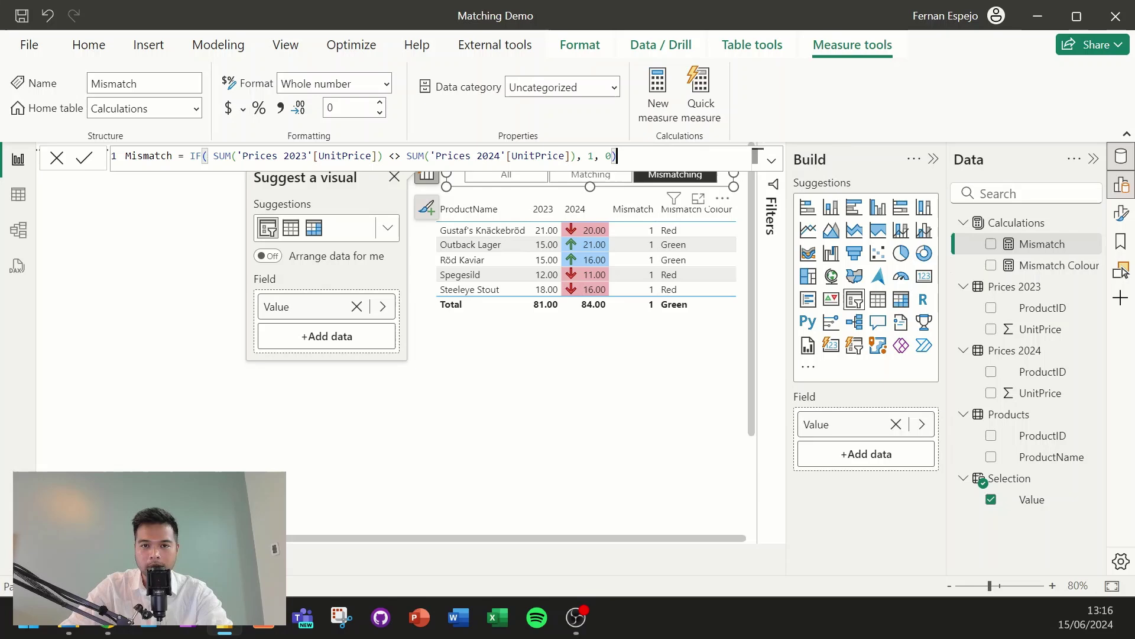
drag(617, 155, 191, 155)
key(ctrl+c)
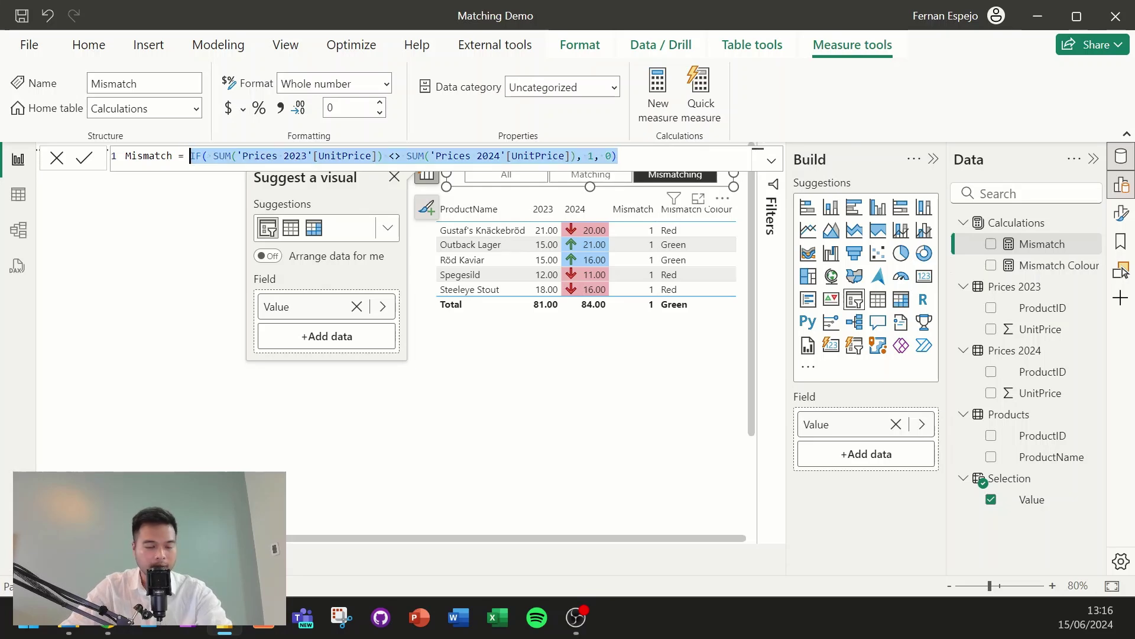
key(BackSpace)
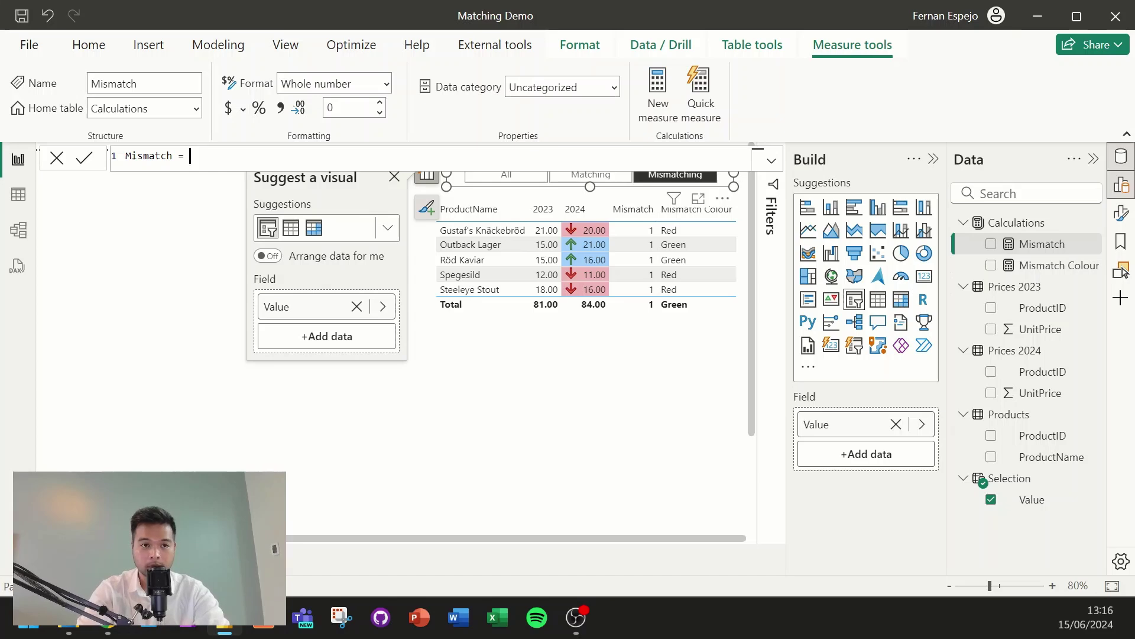
- Start a SWITCH on SELECTEDVALUE(Selection[Value]) with an "All" case returning 1
text(SWITCH(  )
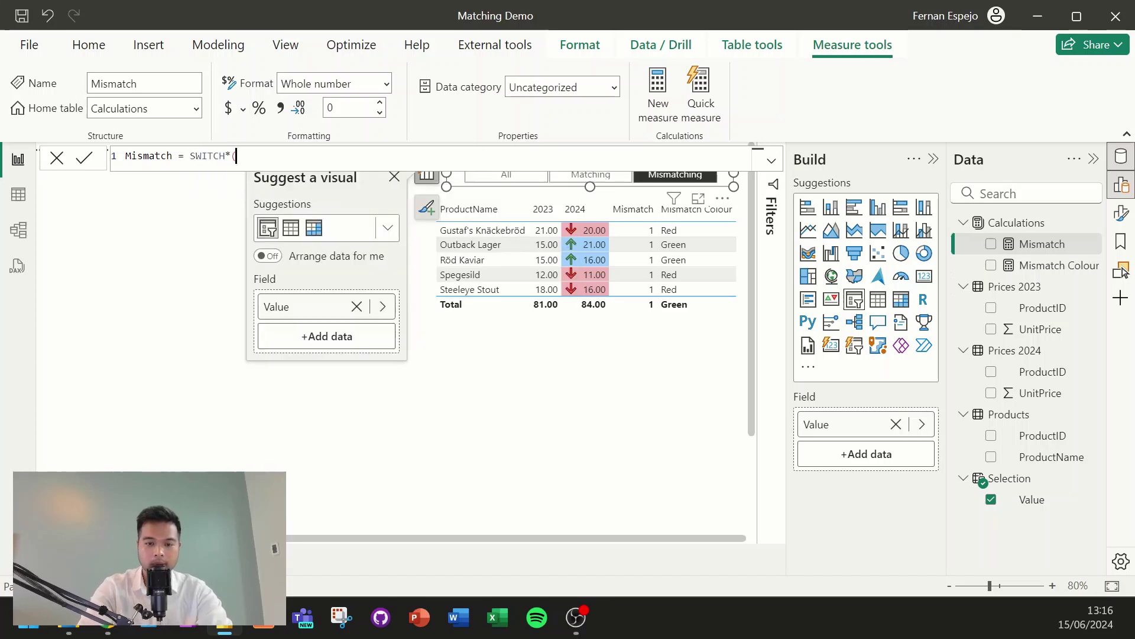
text())
key(Left)
key(shift+Return)
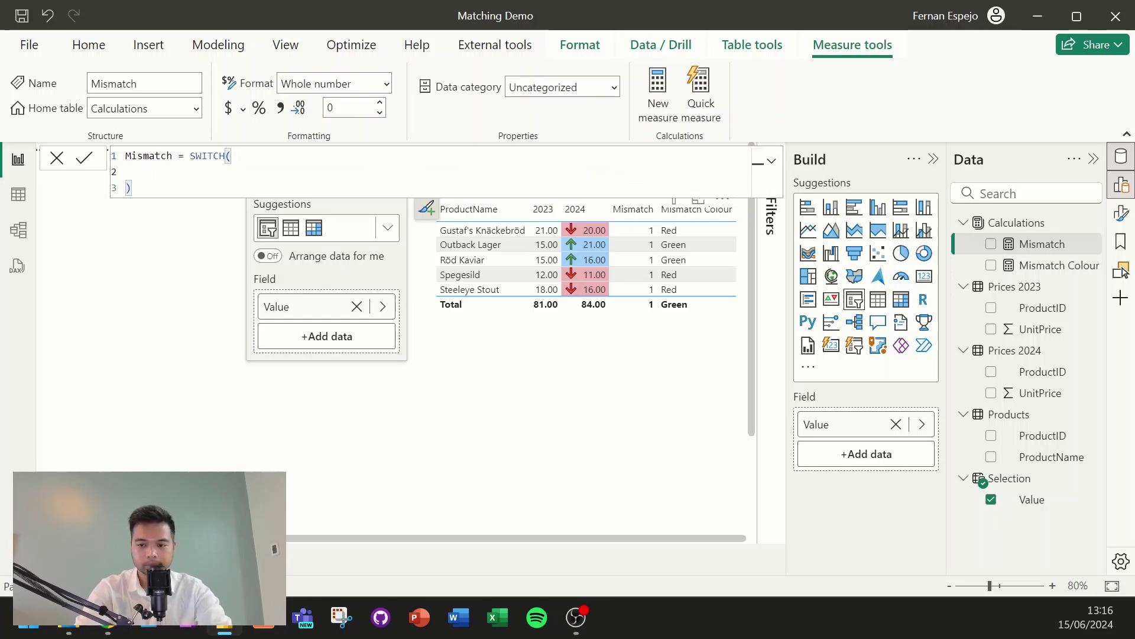
text(SELECTEDVALUE()
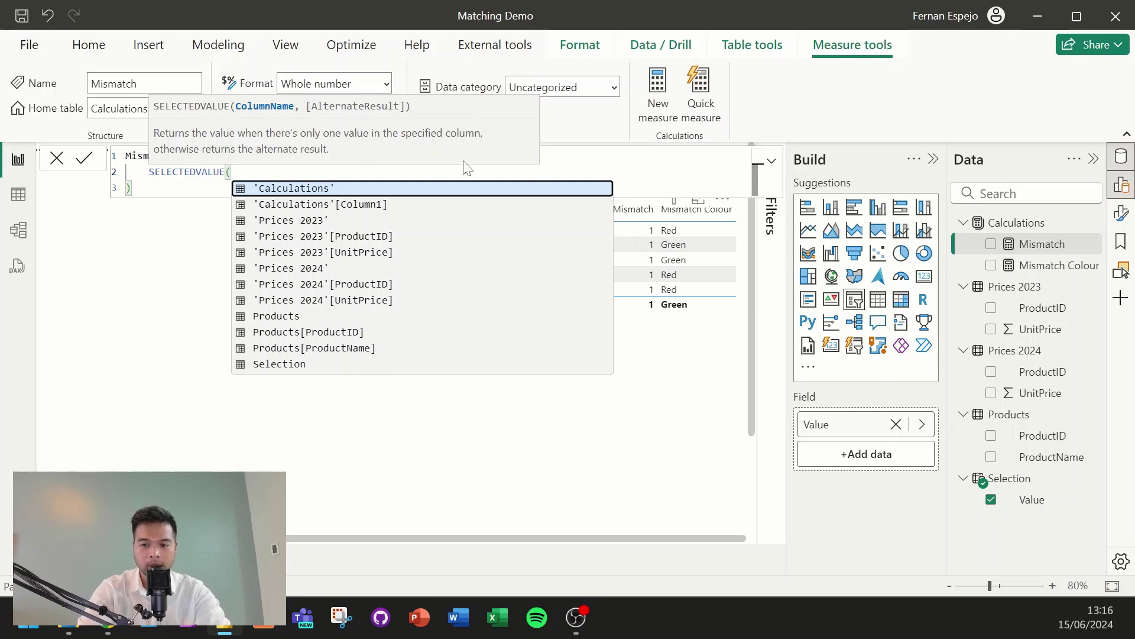
text(sel)
key(Down)
key(Tab)
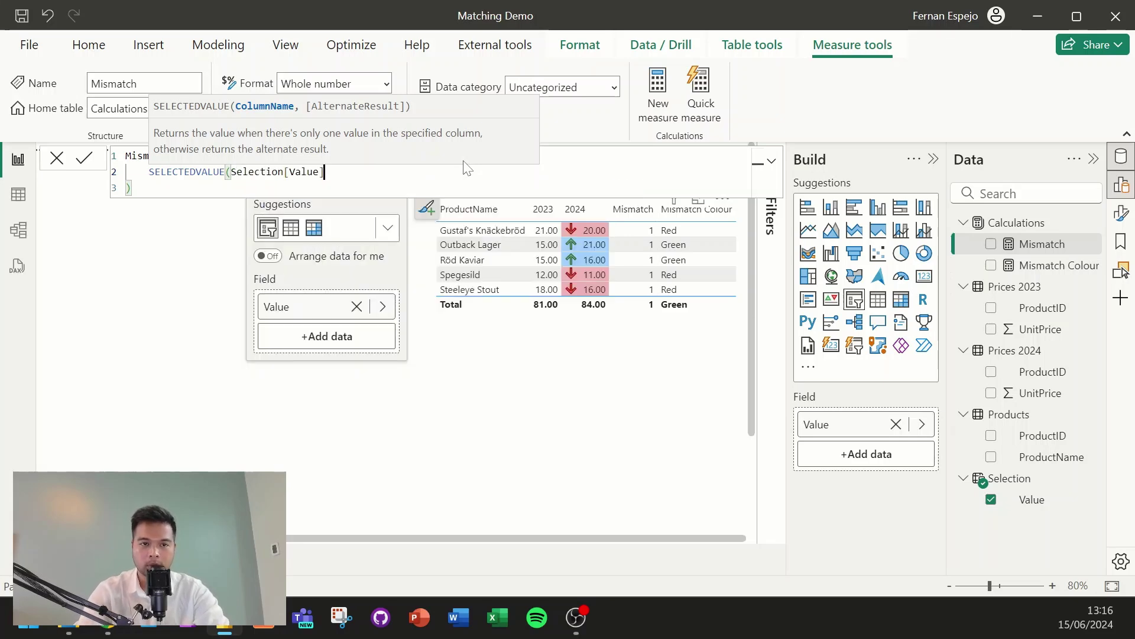
text())
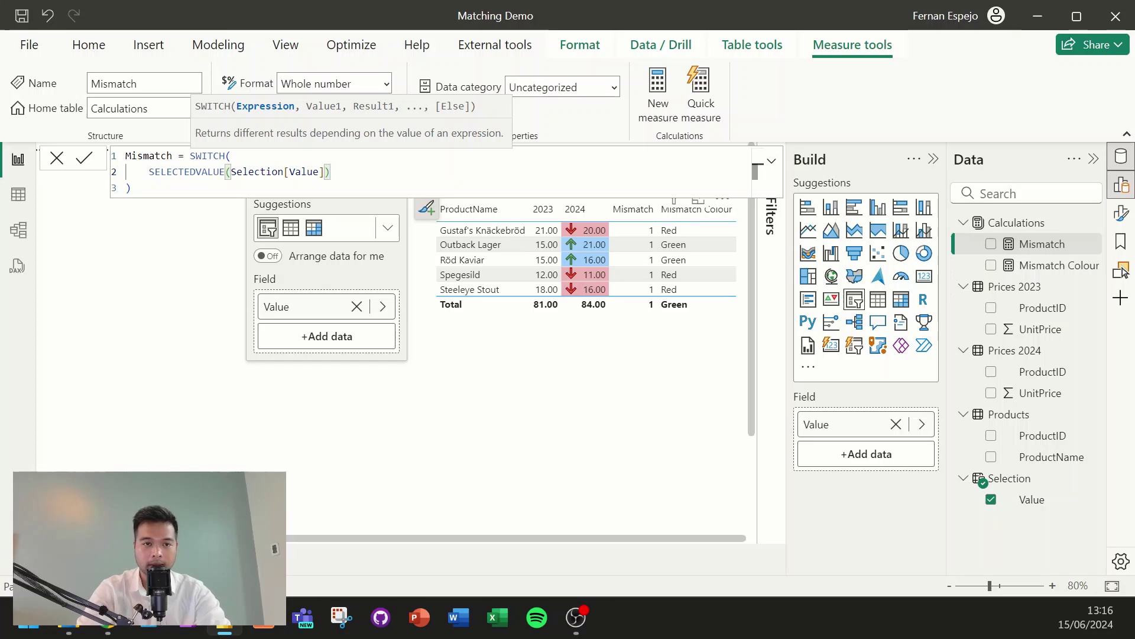
key(shift+Return)
text(, "A)
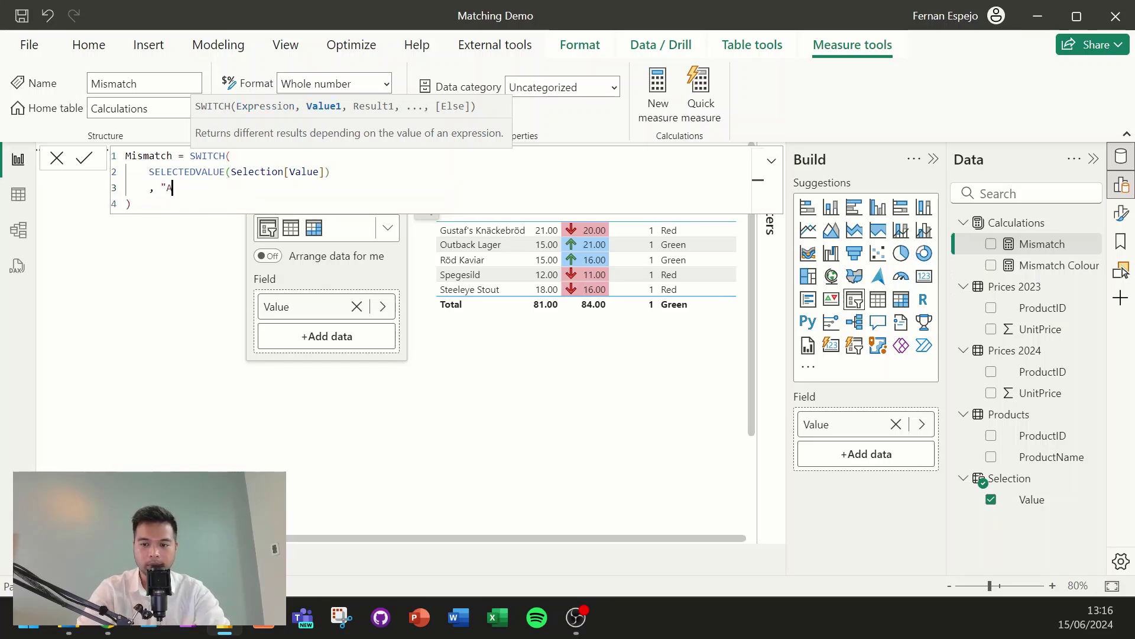
text(ll", )
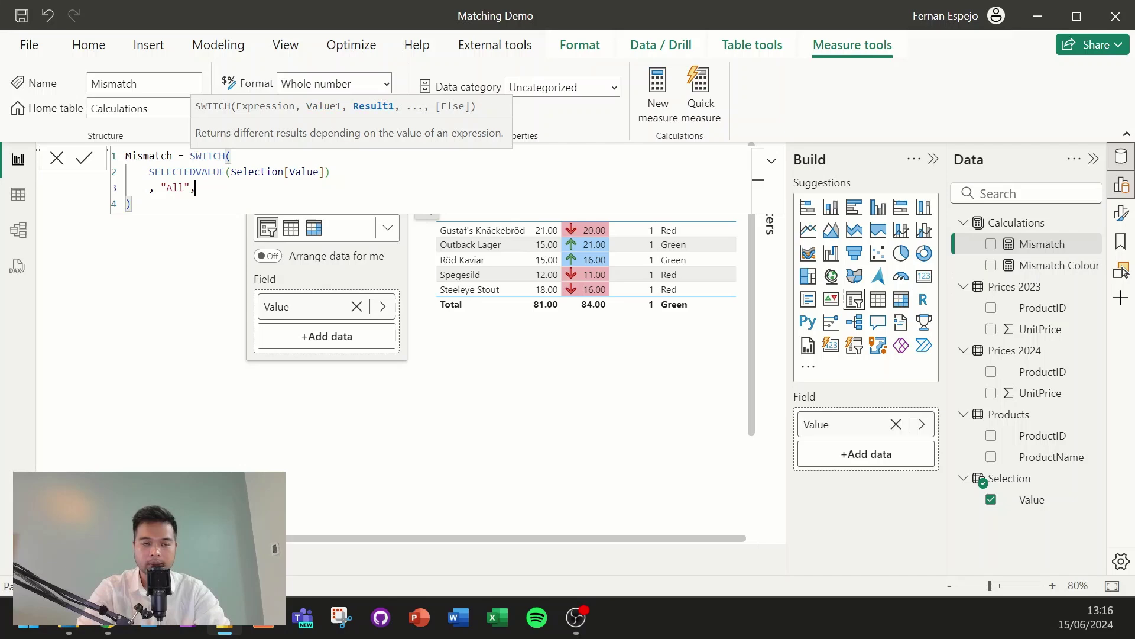
text(1)
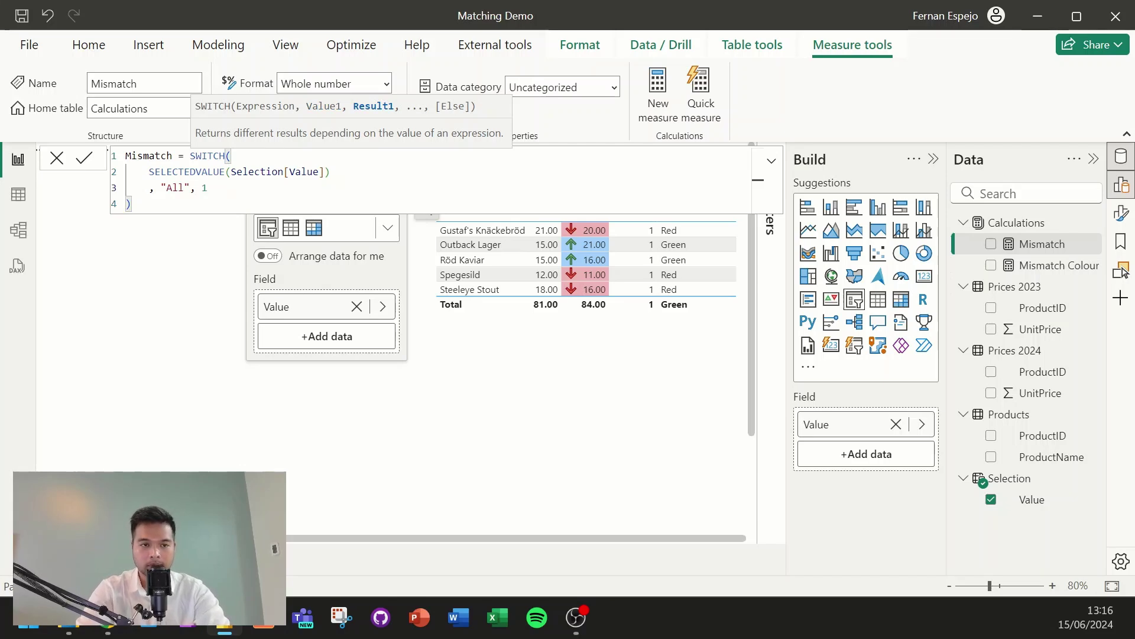
- Add a "Matching" case using the pasted price comparison, with the not-equal operator changed to equals
key(shift+Return)
text(, )
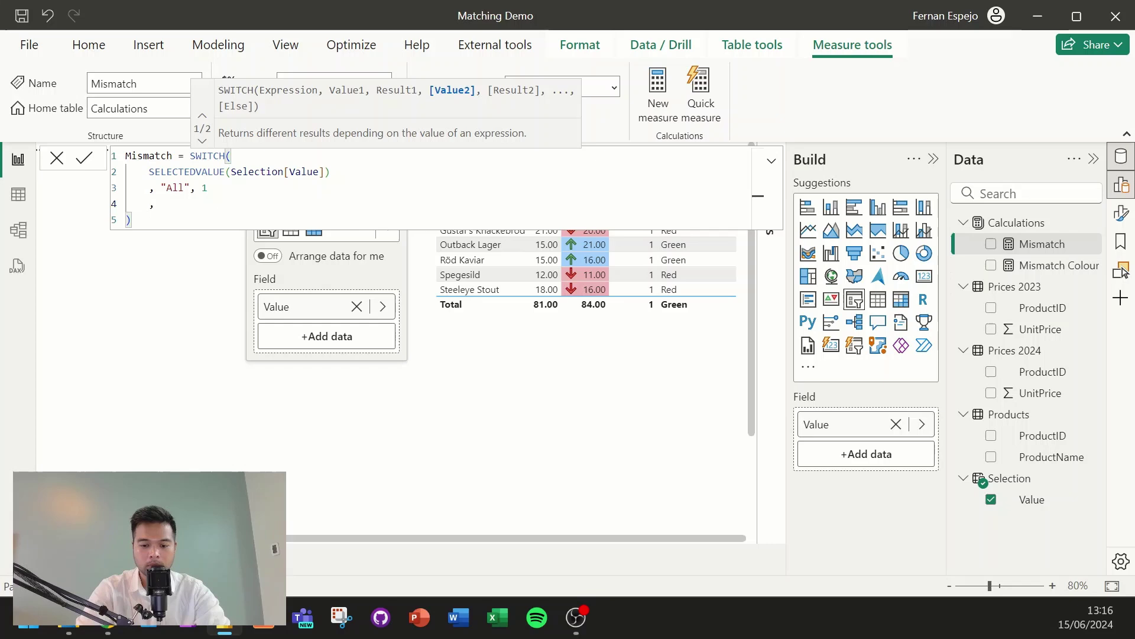
text("Matching",)
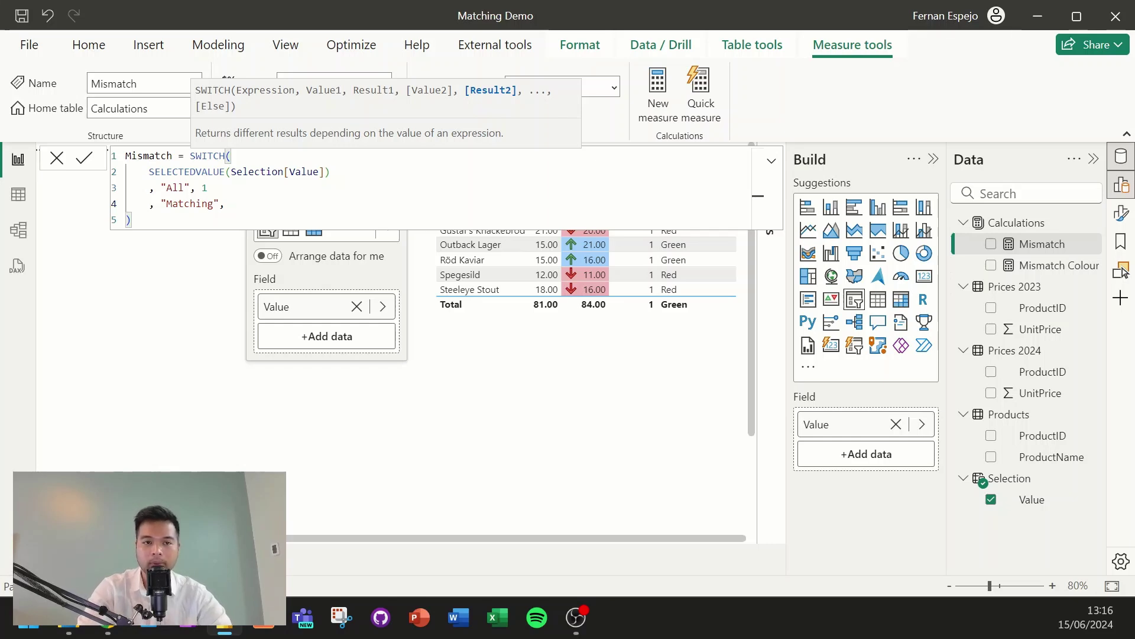
key(ctrl+v)
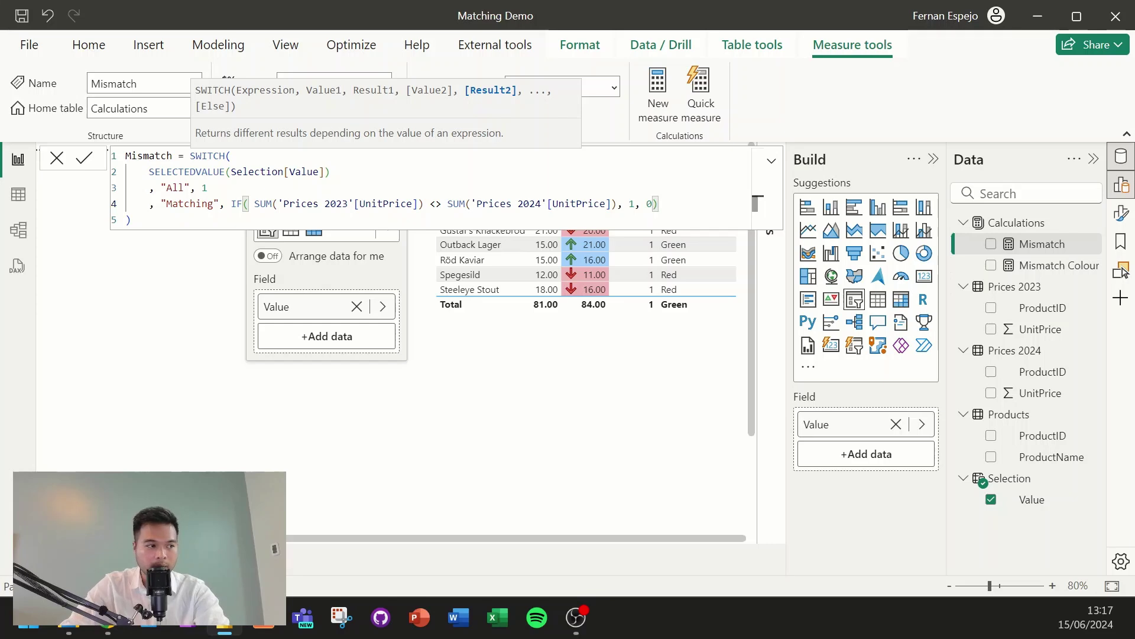
click(442, 203)
key(BackSpace)
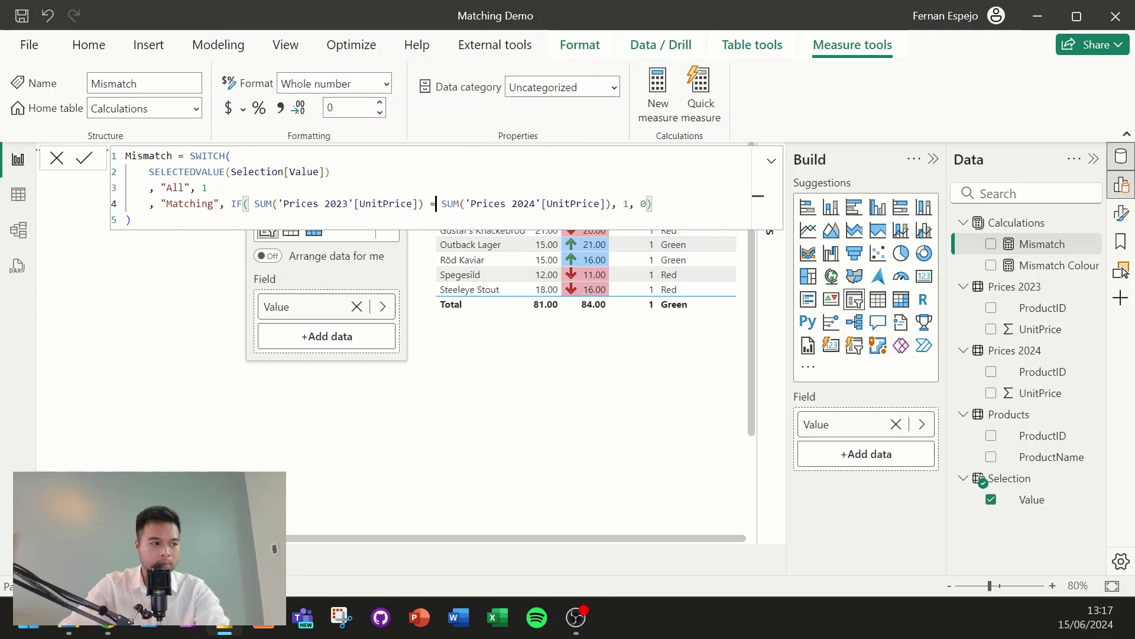
click(756, 203)
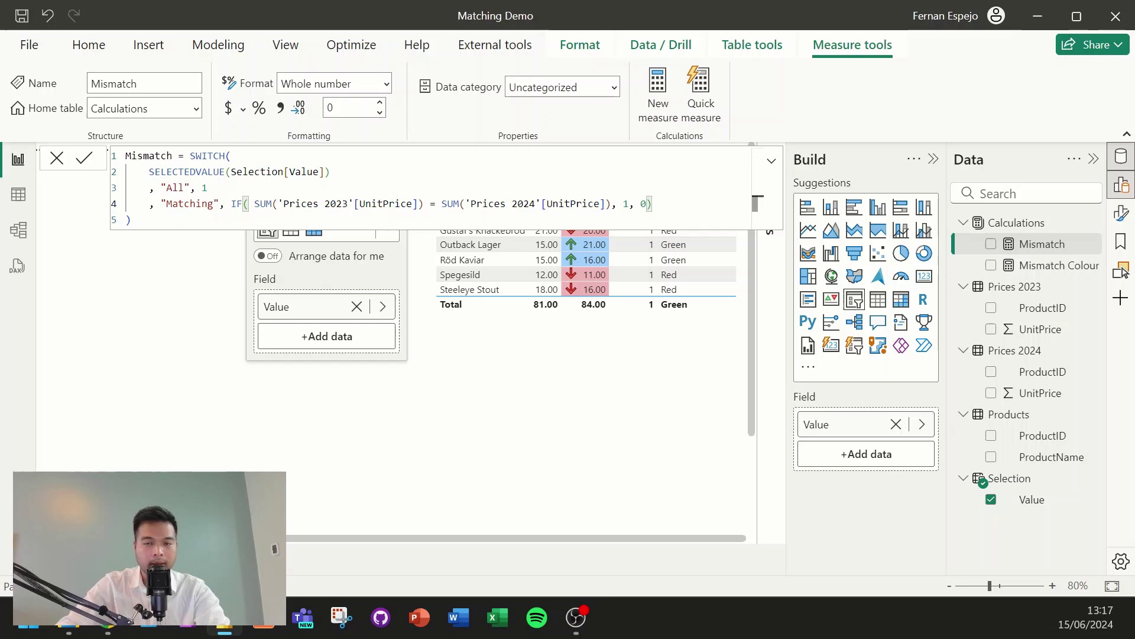
- Add a "Mismatching" case returning 1 when the 2023 and 2024 UnitPrice sums differ, then commit
key(Return)
text(, )
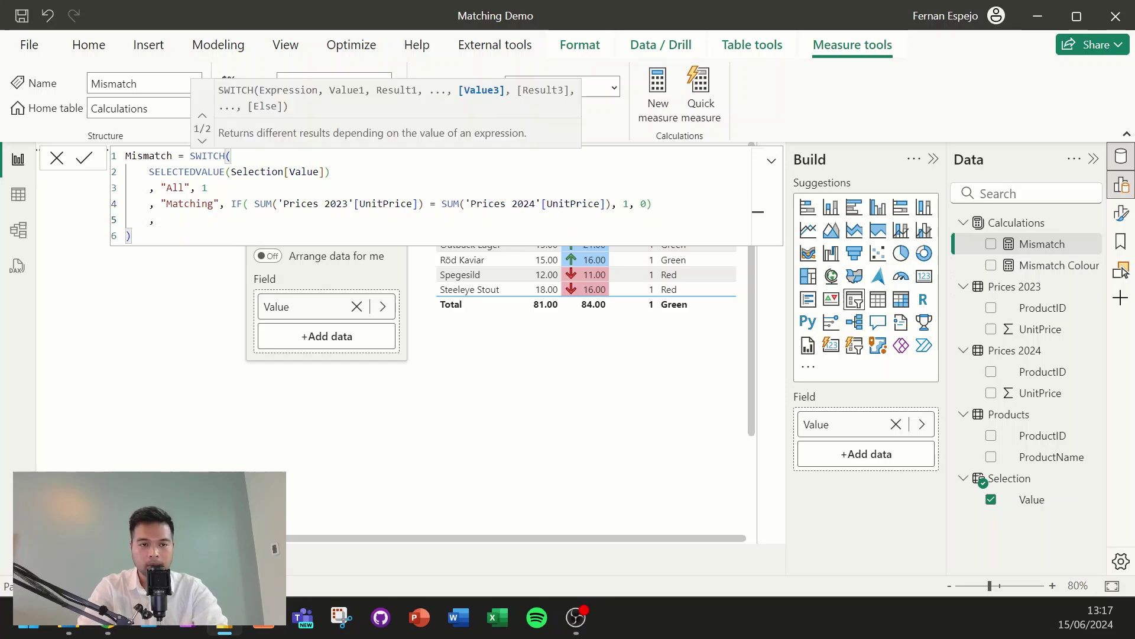
text("Mismat)
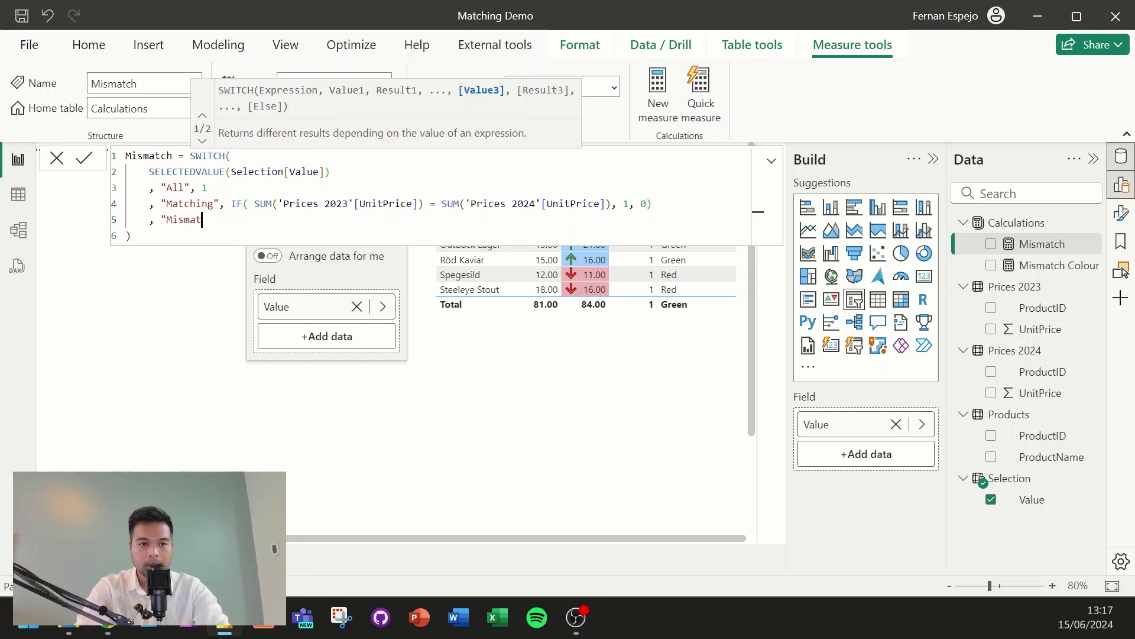
text(ching",)
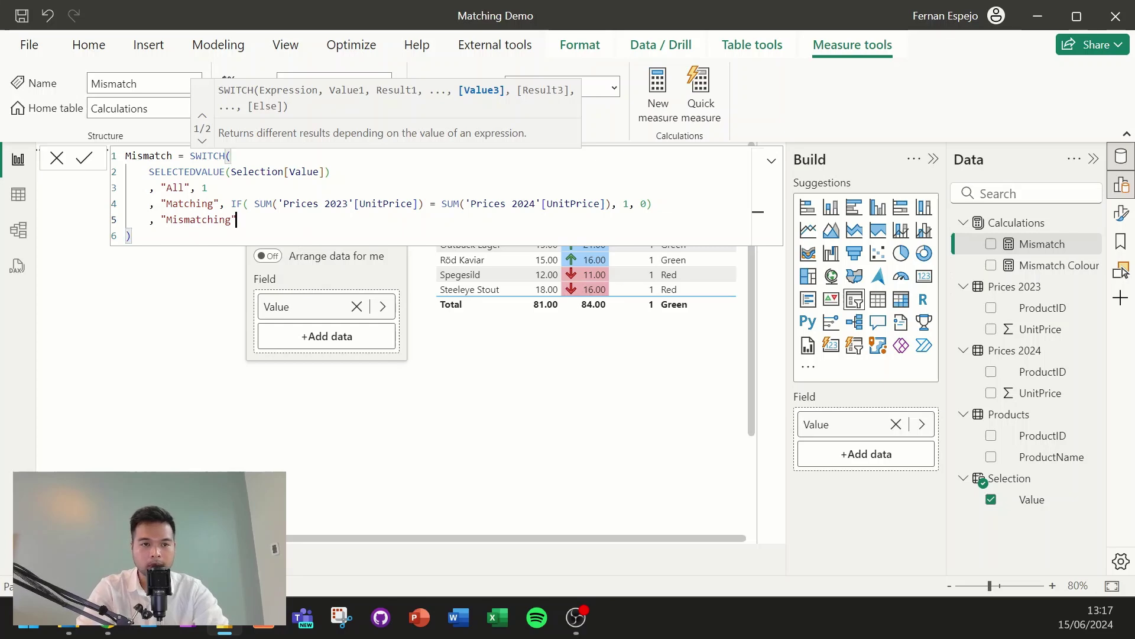
text(IF( SUM('Prices 2023'[UnitPrice]) <> SUM('Prices 2024'[UnitPrice]), 1, 0))
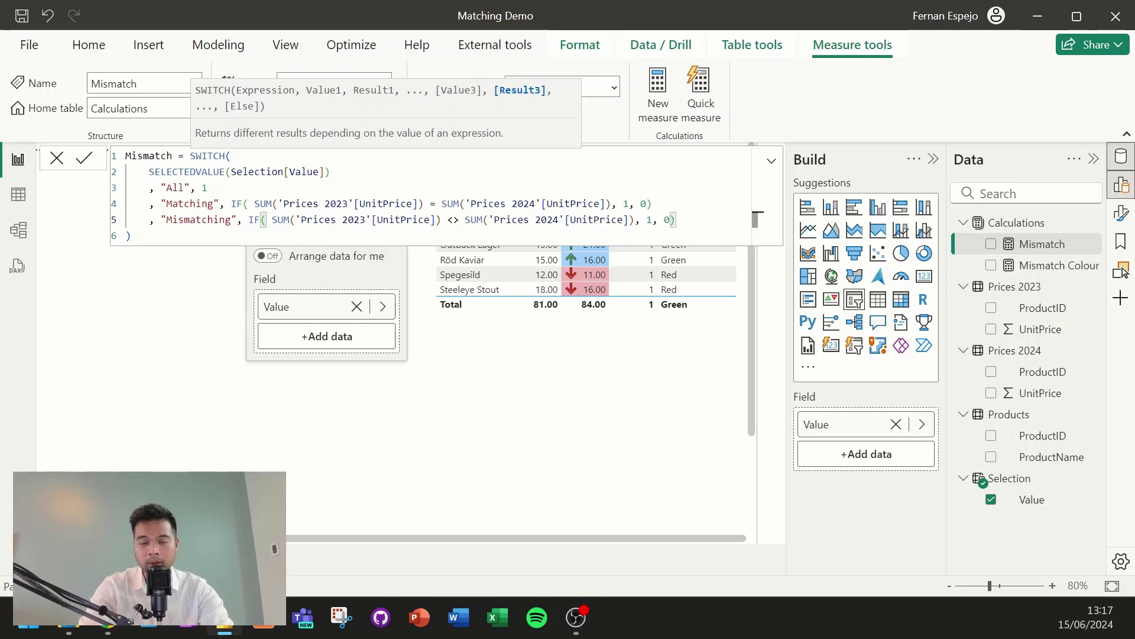
key(Return)
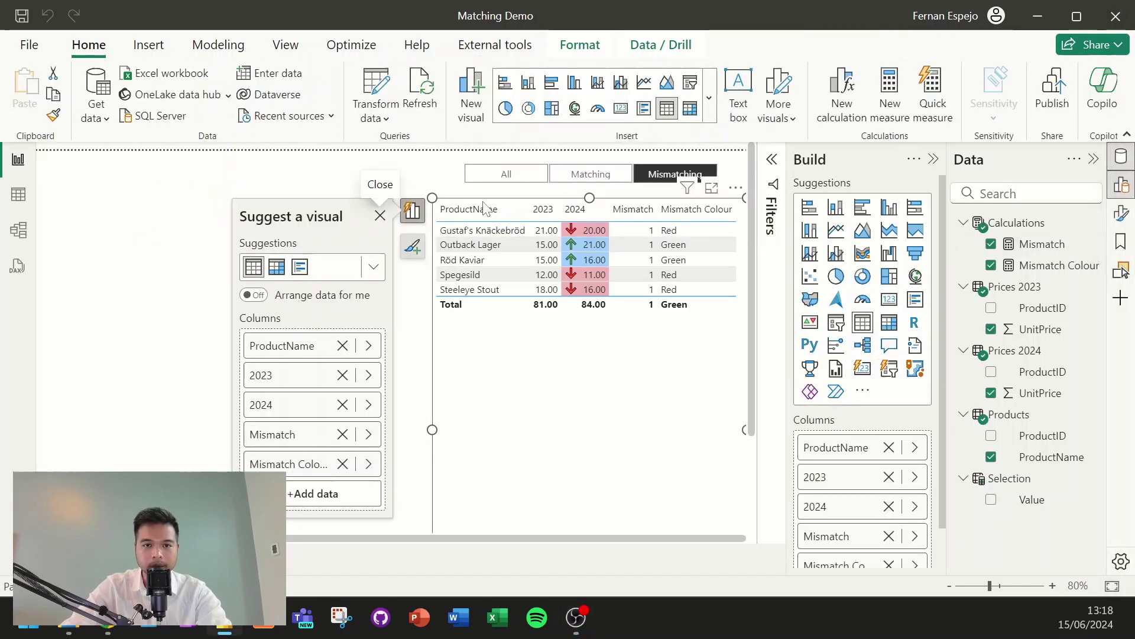
- Pick Mismatching, swap the Build pane for Filters, and select the table to reveal its Mismatch is 1 filter
click(349, 171)
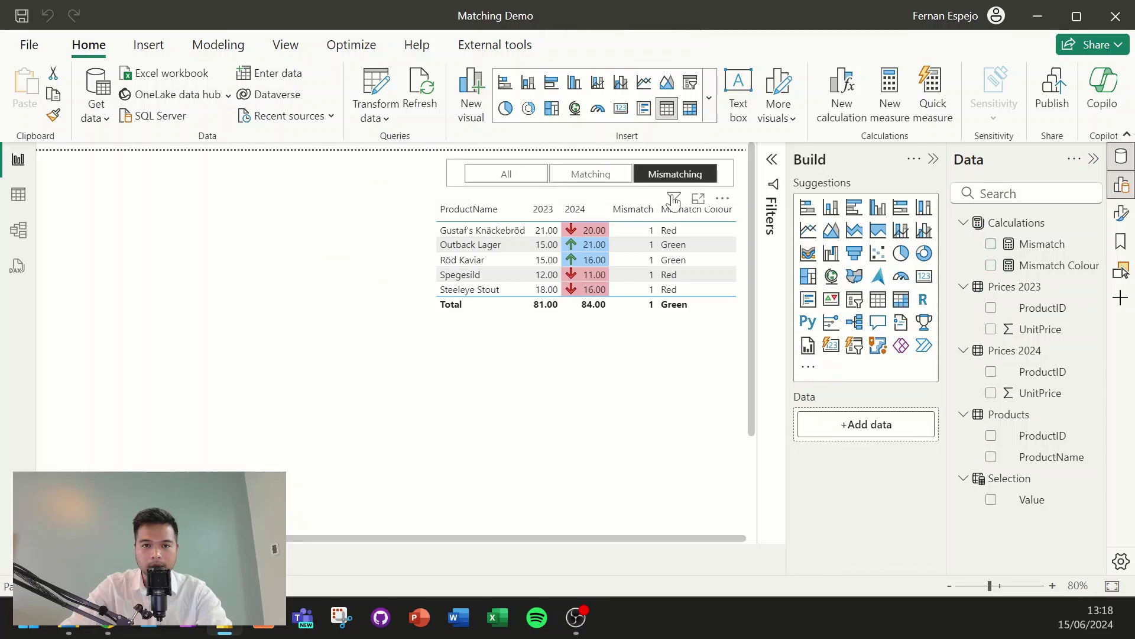
click(698, 175)
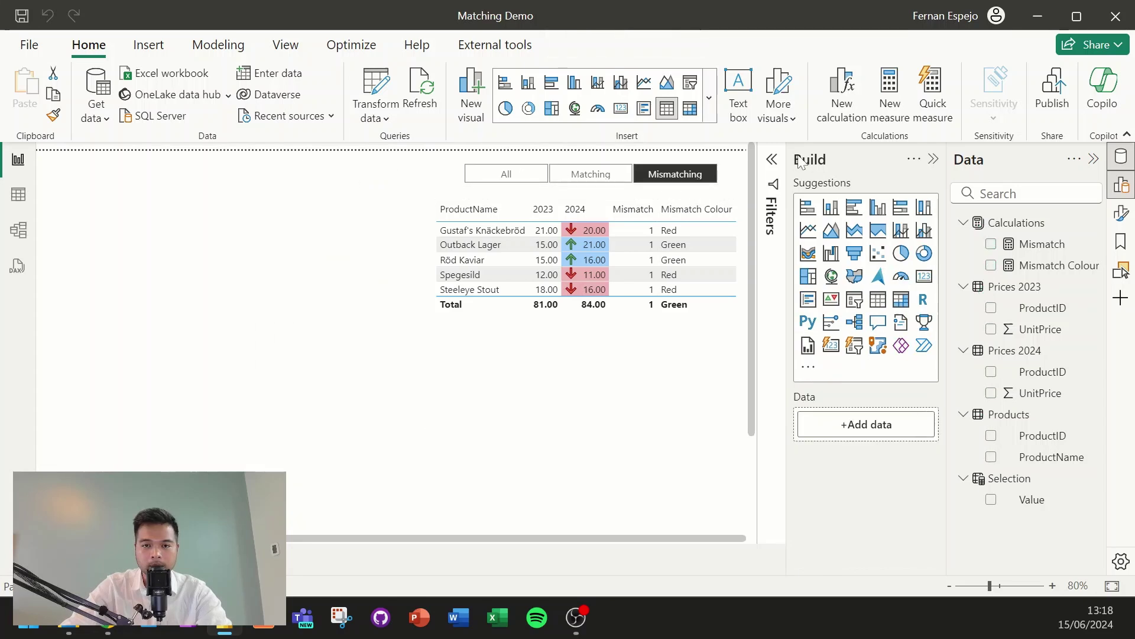
click(934, 159)
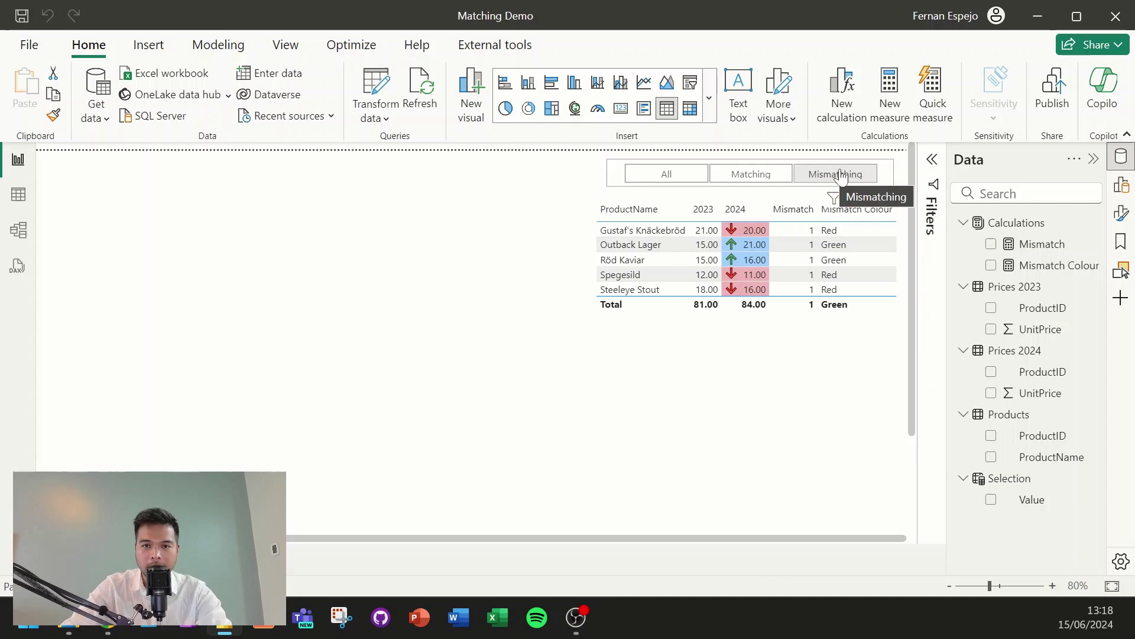
click(933, 159)
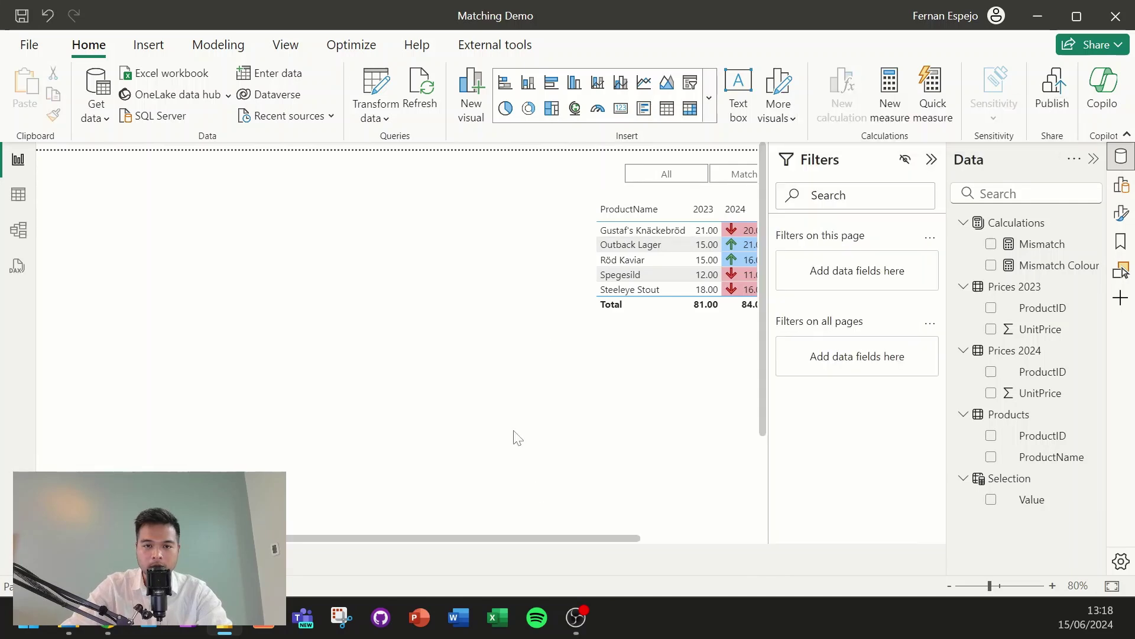
drag(537, 536, 776, 540)
click(737, 453)
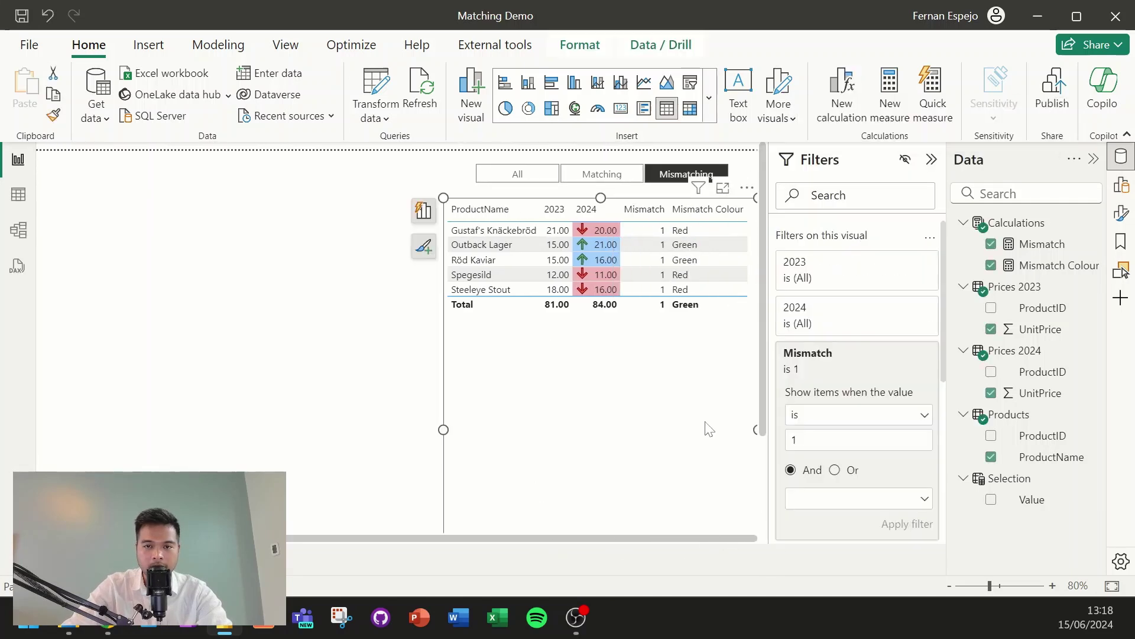
click(881, 364)
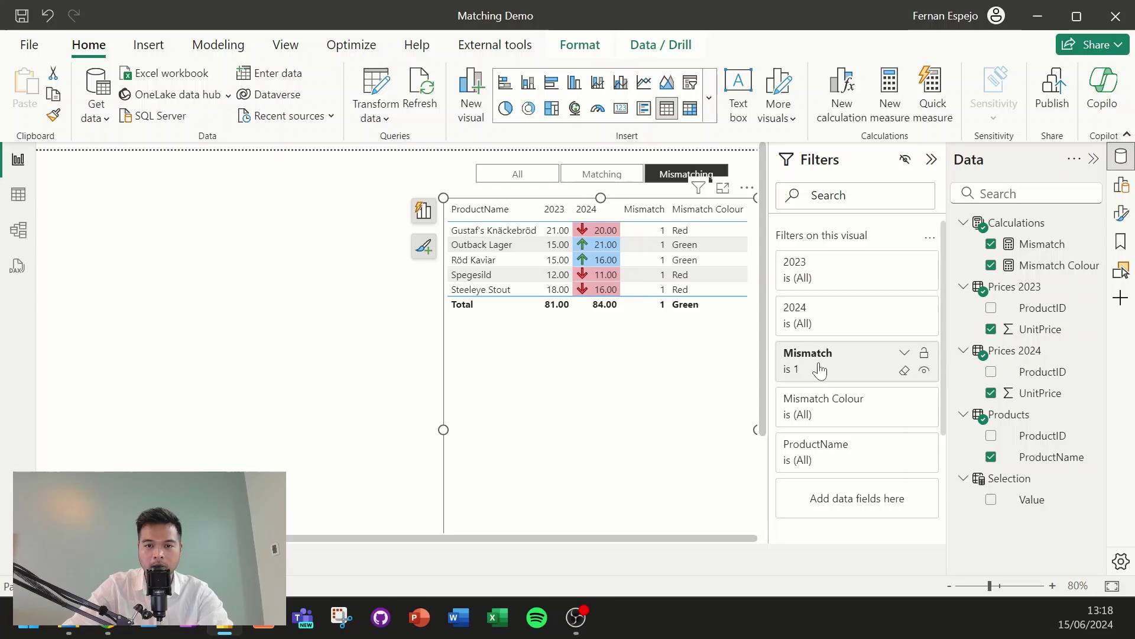
- Filter to Matching, scroll the equal-price rows, and review the formula's Matching line
click(610, 181)
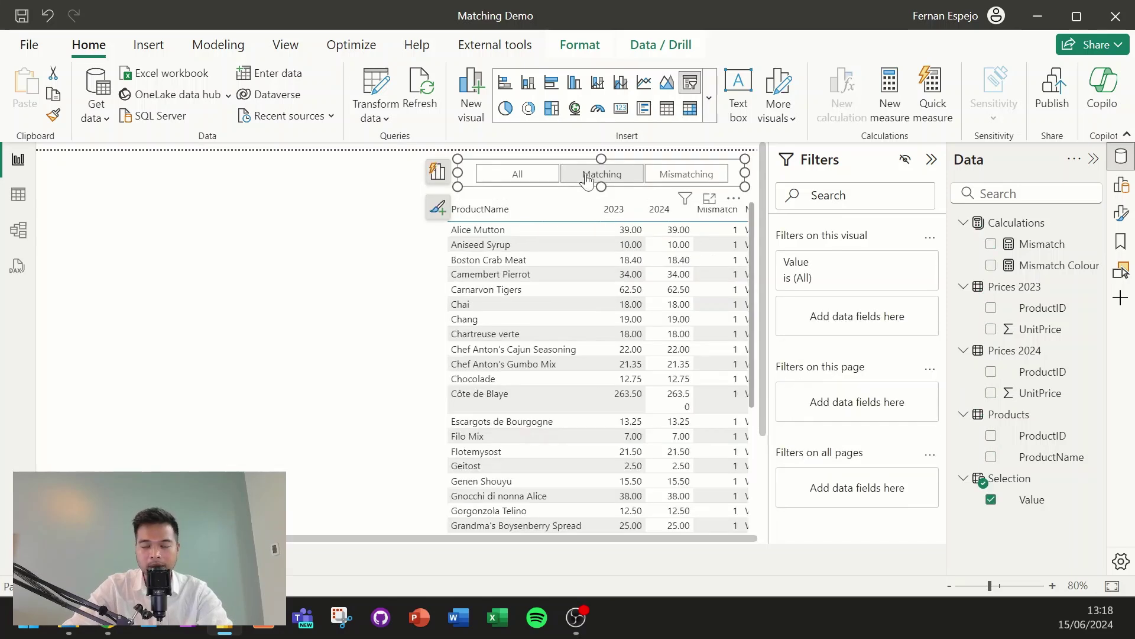
scroll(622, 339, down, 6)
scroll(620, 401, up, 6)
scroll(620, 401, down, 15)
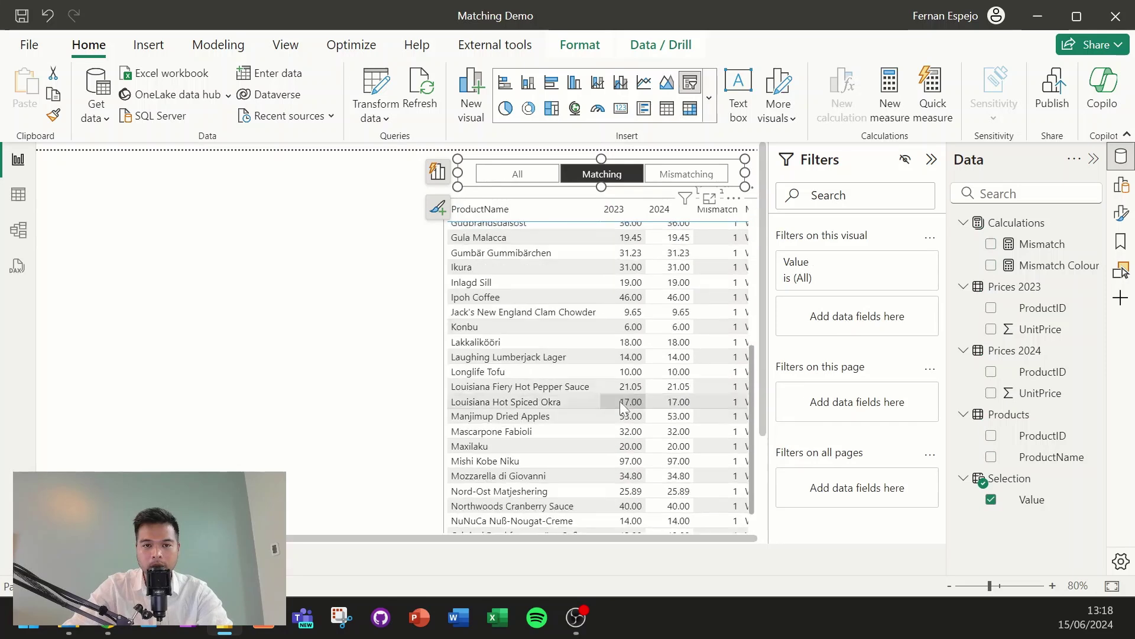
click(1052, 245)
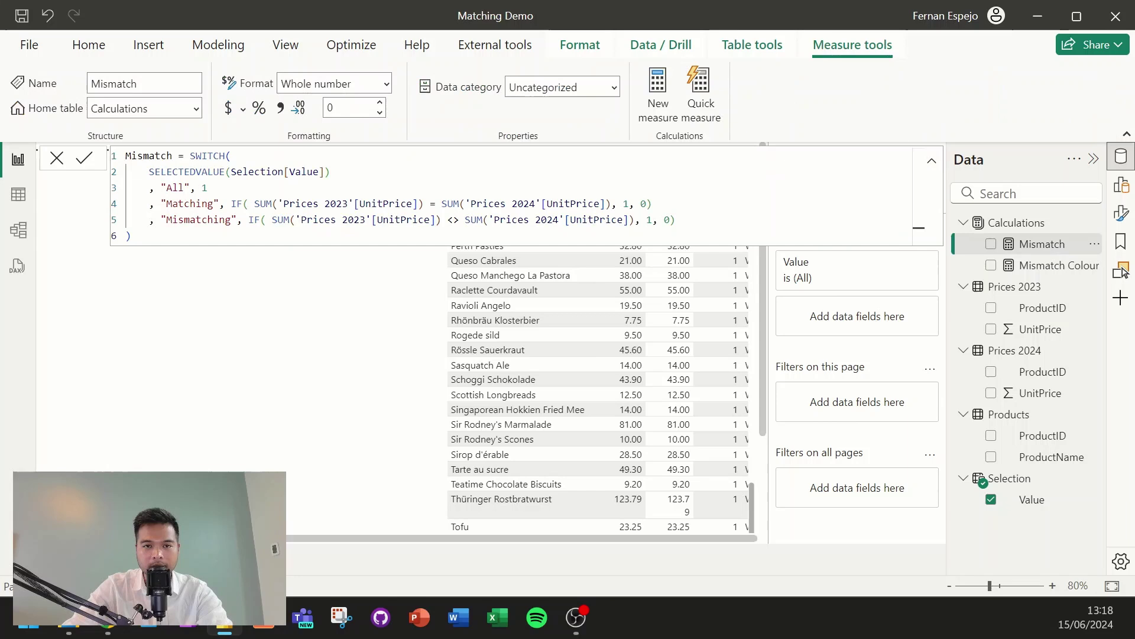
drag(652, 203, 137, 204)
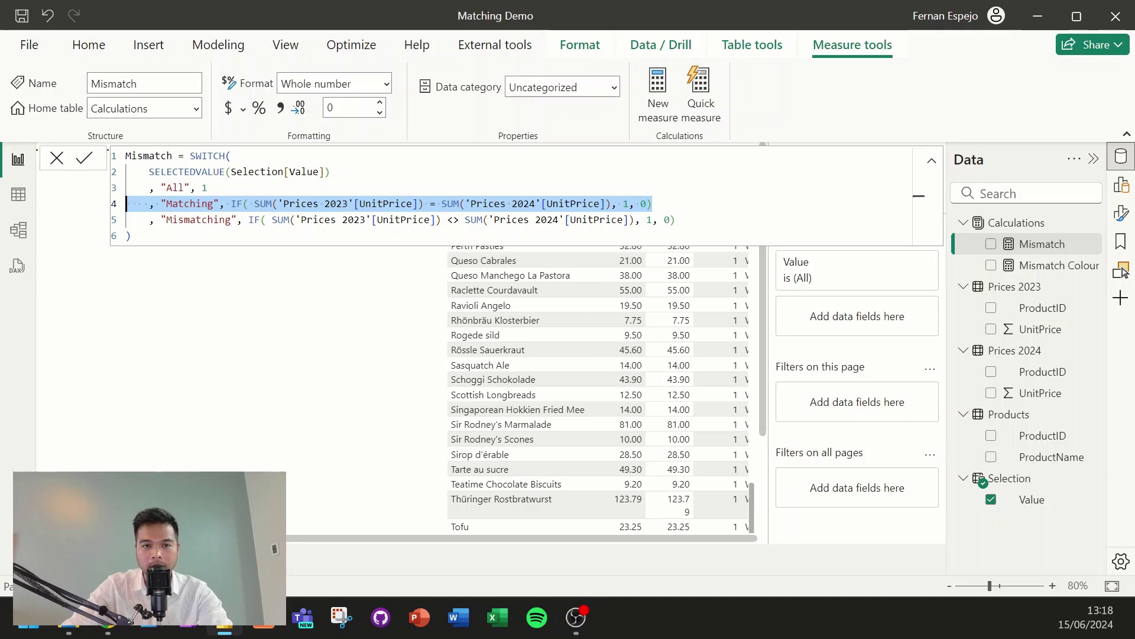
key(alt+Tab)
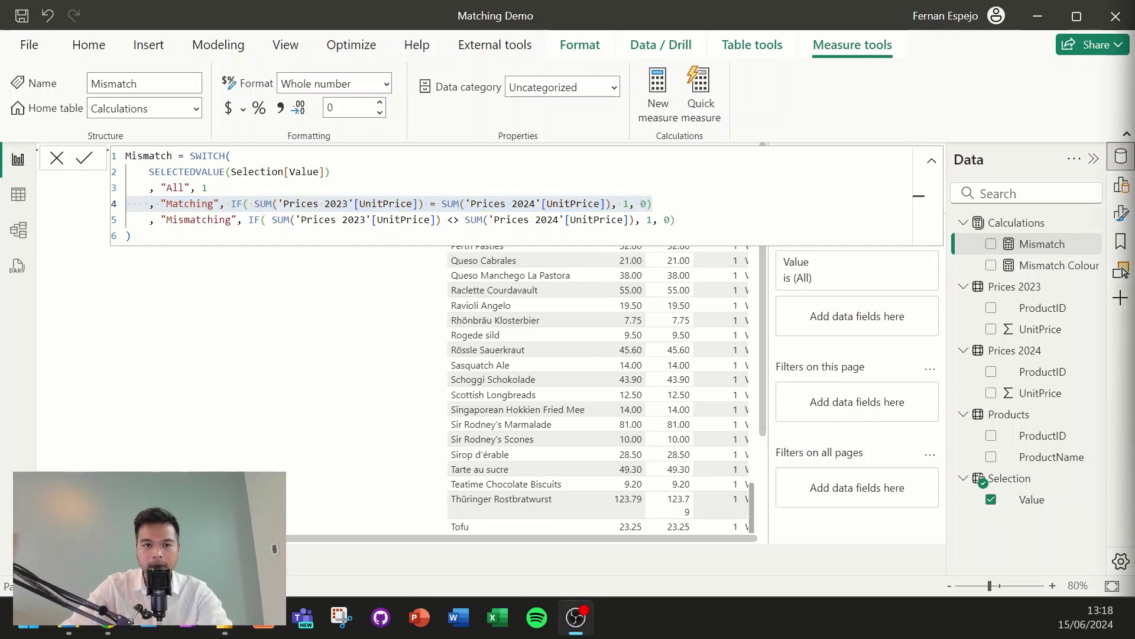
click(288, 406)
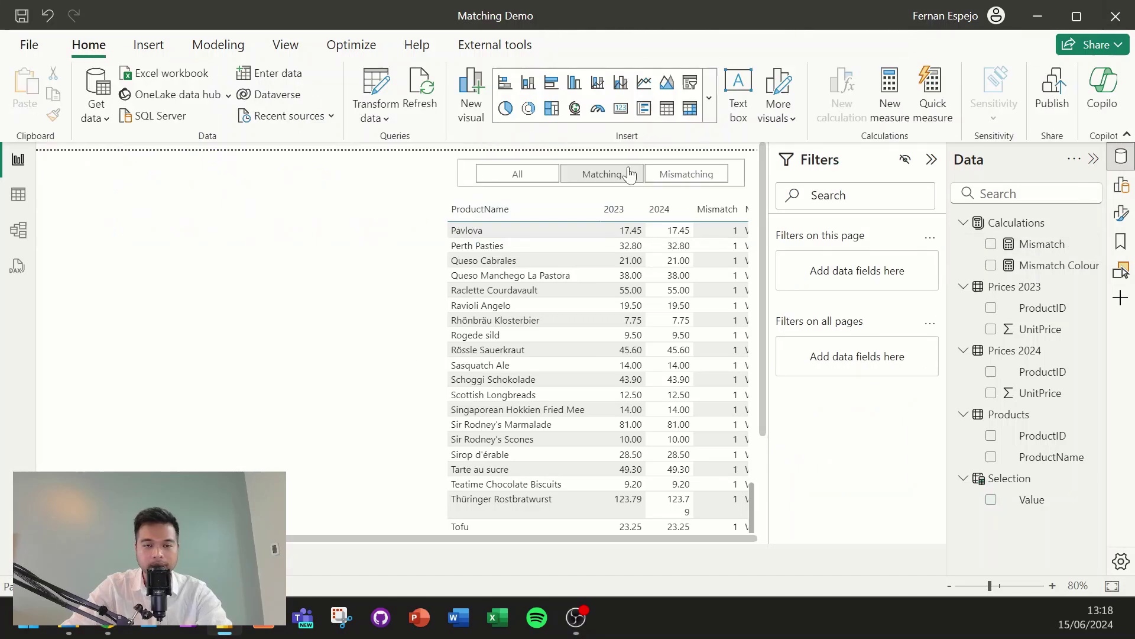
- Show All, then Mismatching, and replace the Filters pane with the Build pane for the table
click(541, 175)
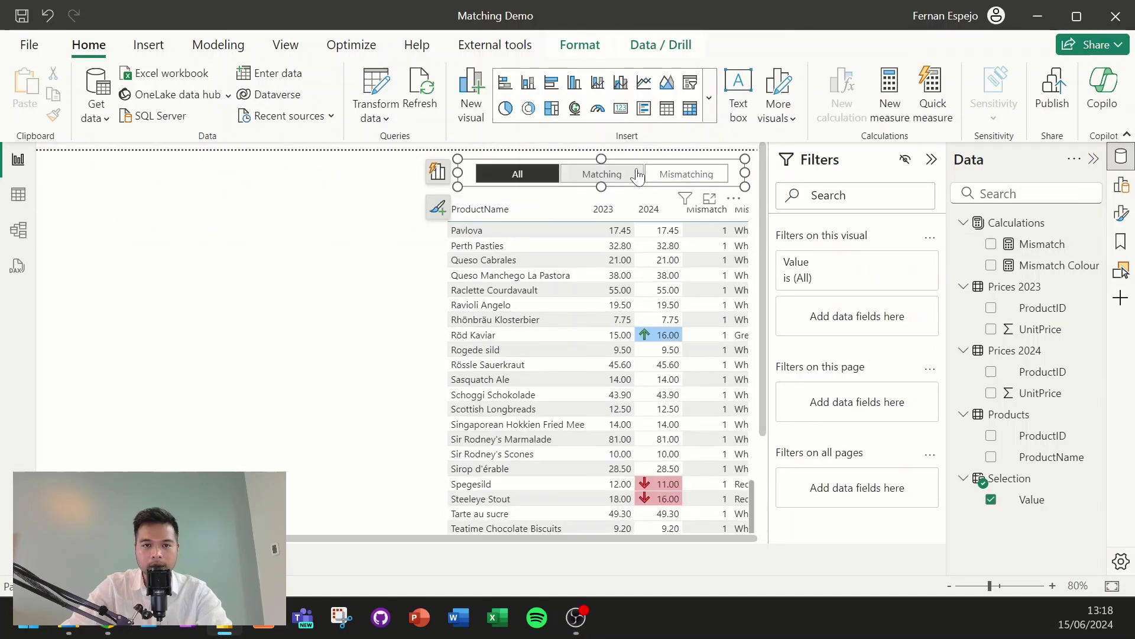
click(686, 174)
click(676, 367)
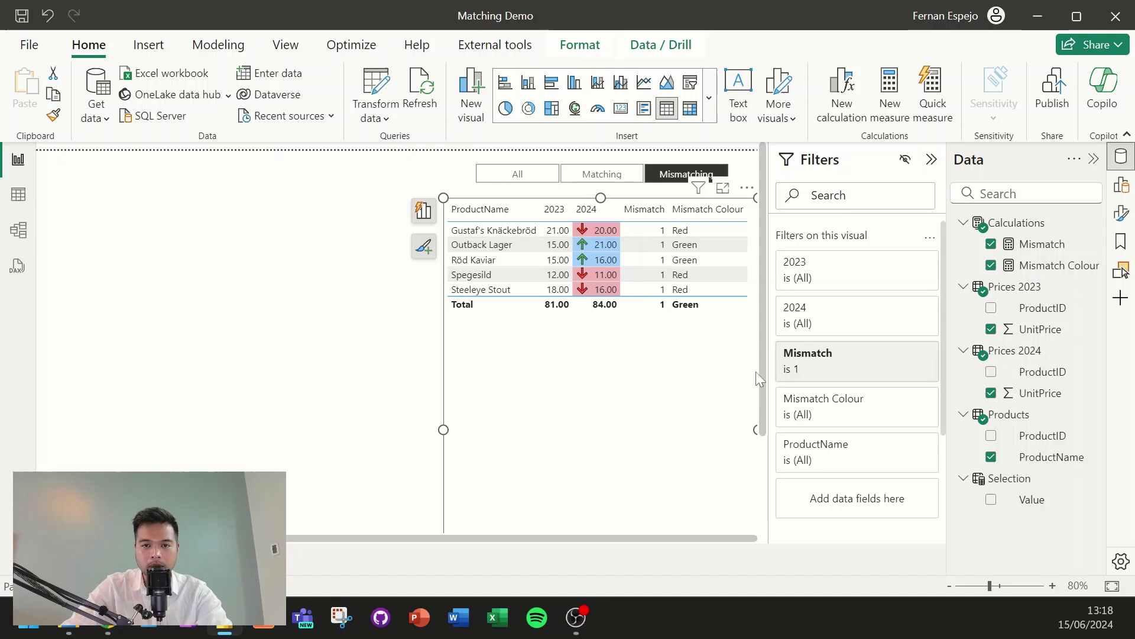
click(927, 165)
click(1121, 186)
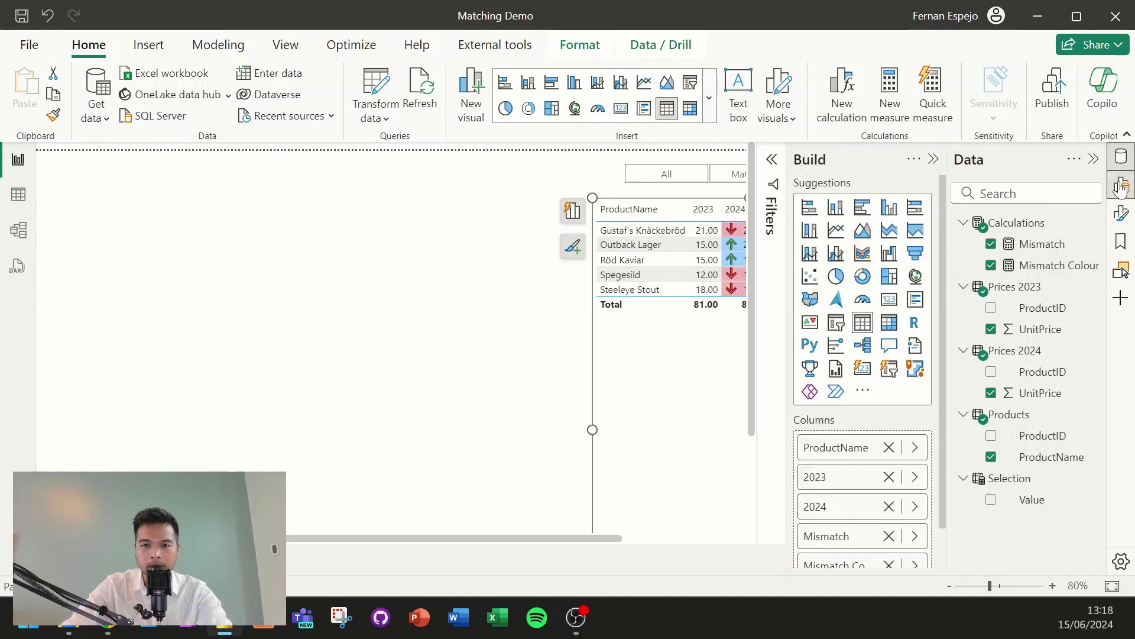
drag(511, 541, 727, 536)
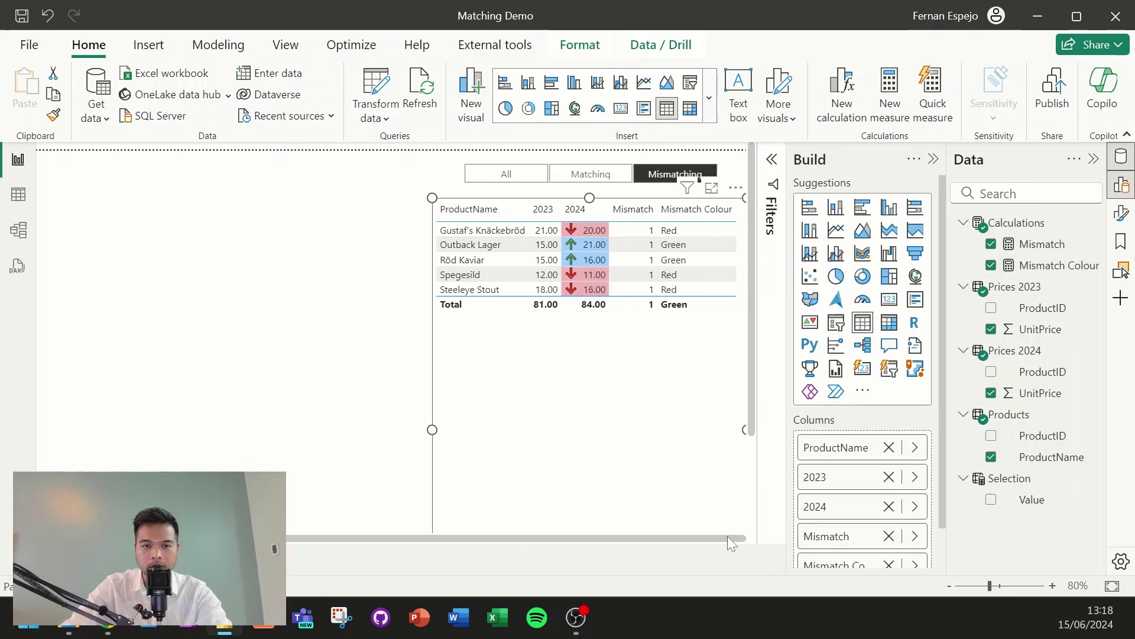
scroll(850, 497, down, 1)
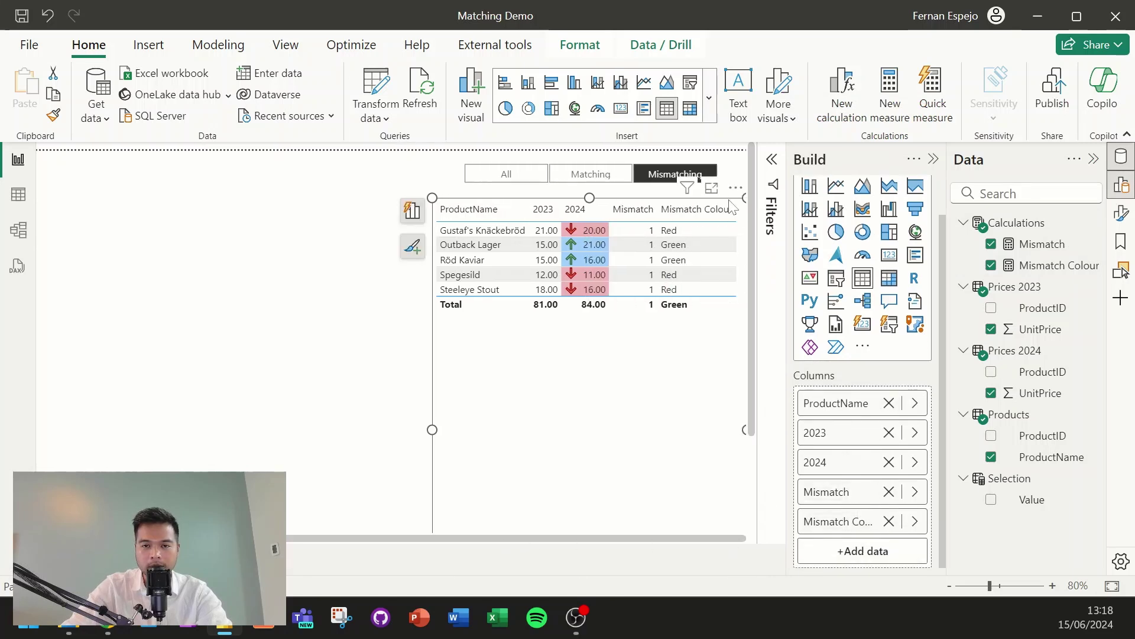
- Remove the Mismatch Colour and Mismatch columns from the table and narrow it
click(889, 520)
click(889, 512)
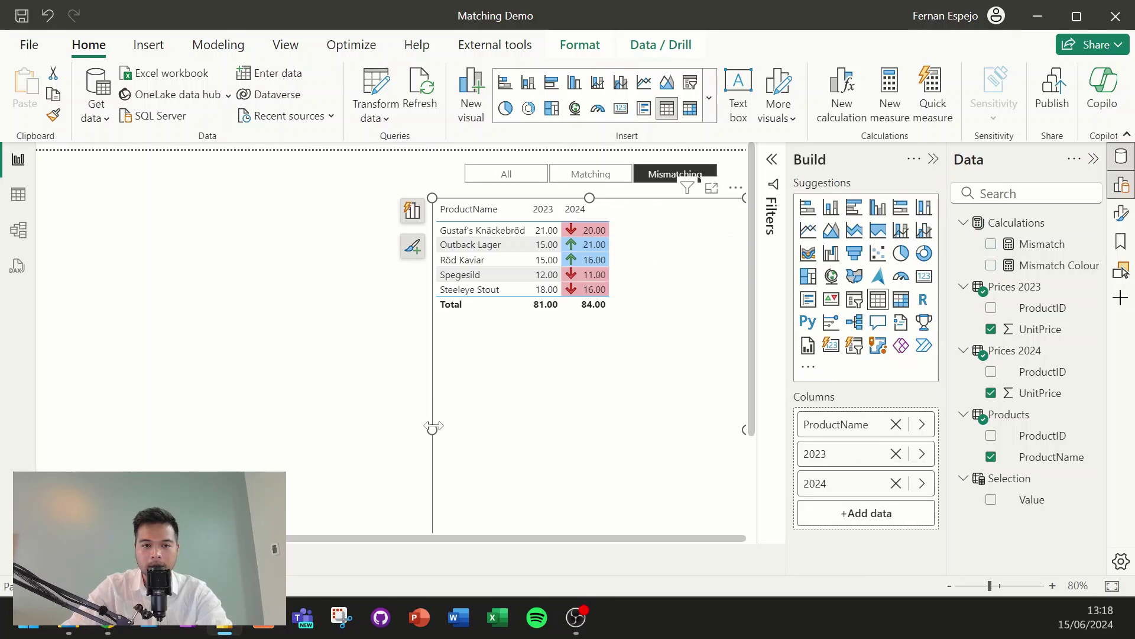
drag(432, 425, 485, 423)
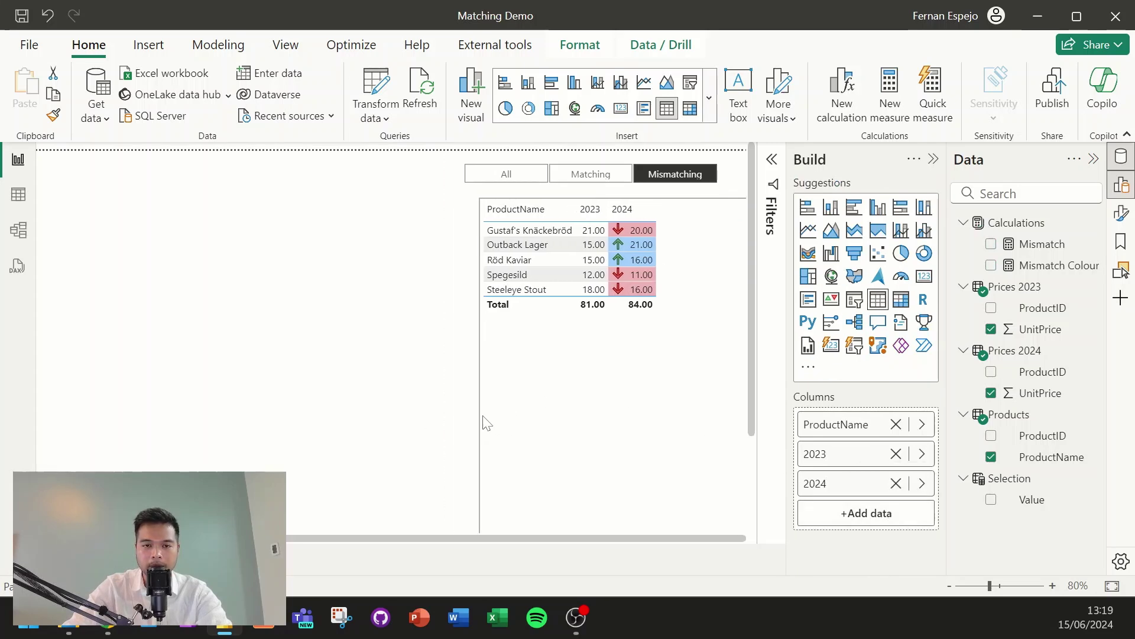
click(934, 160)
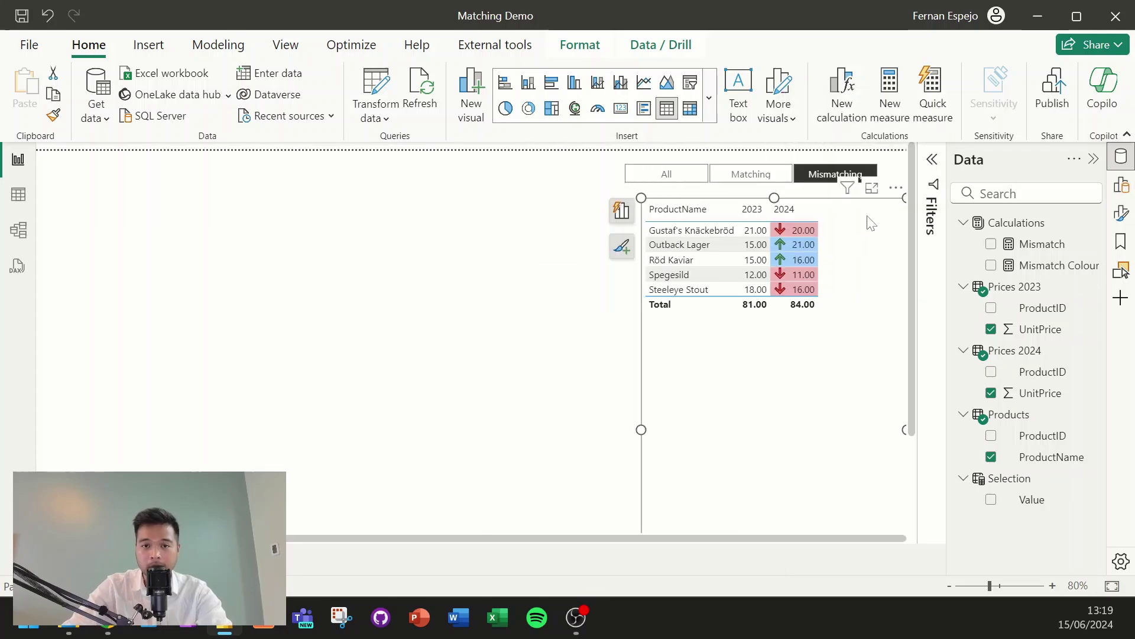
- Set the slicer to Matching to list the equal-price products
click(748, 175)
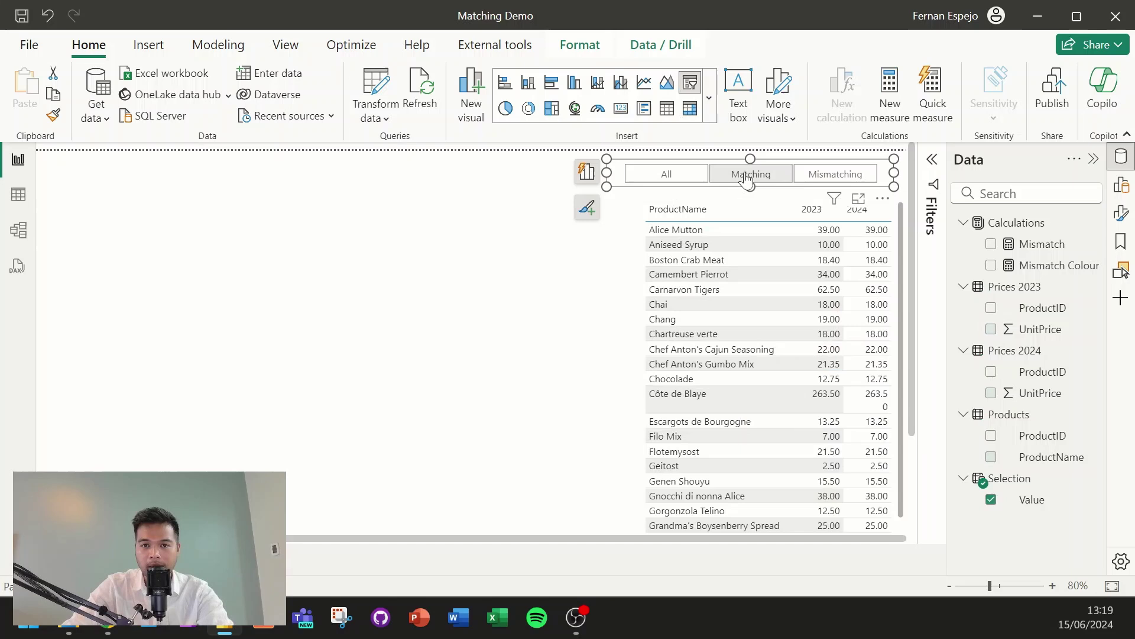
click(747, 179)
click(744, 179)
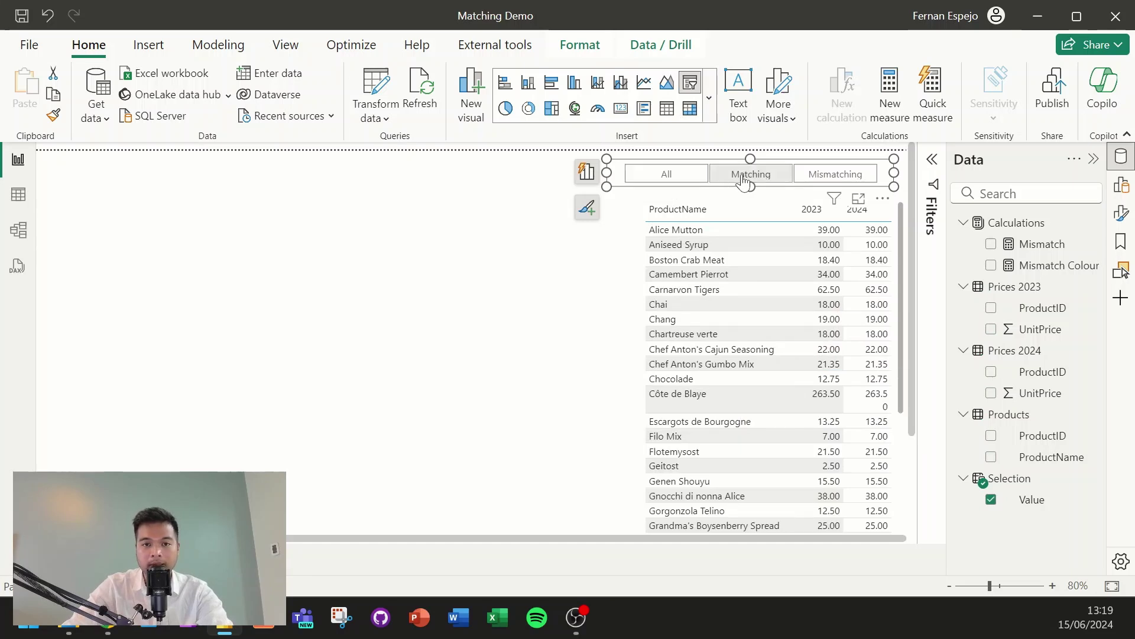